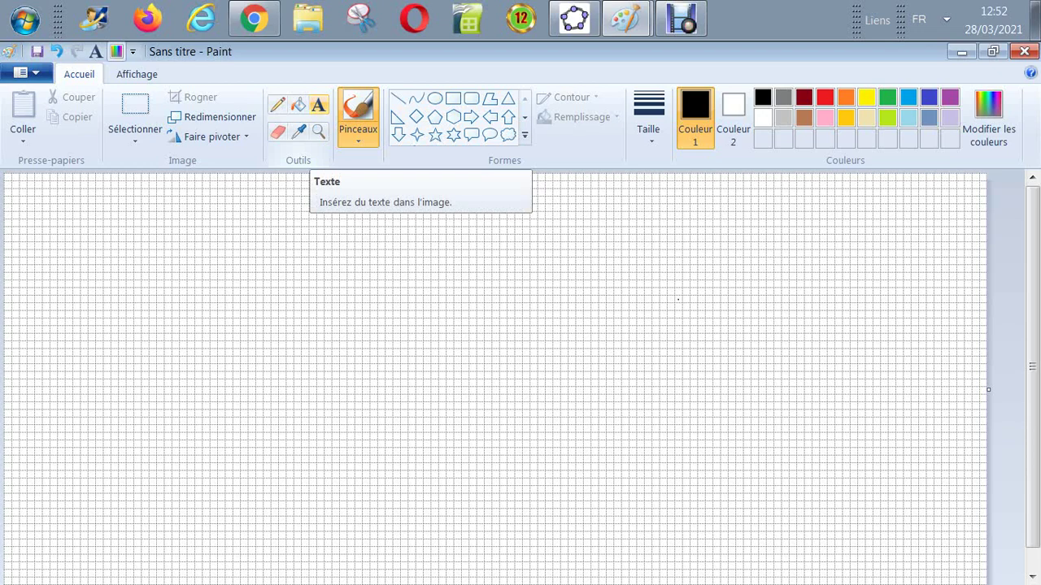
# Step: Pencil a thick black battery symbol with an upper lead, and erase the stray stroke at the end of its long plate
pyautogui.click(277, 105)
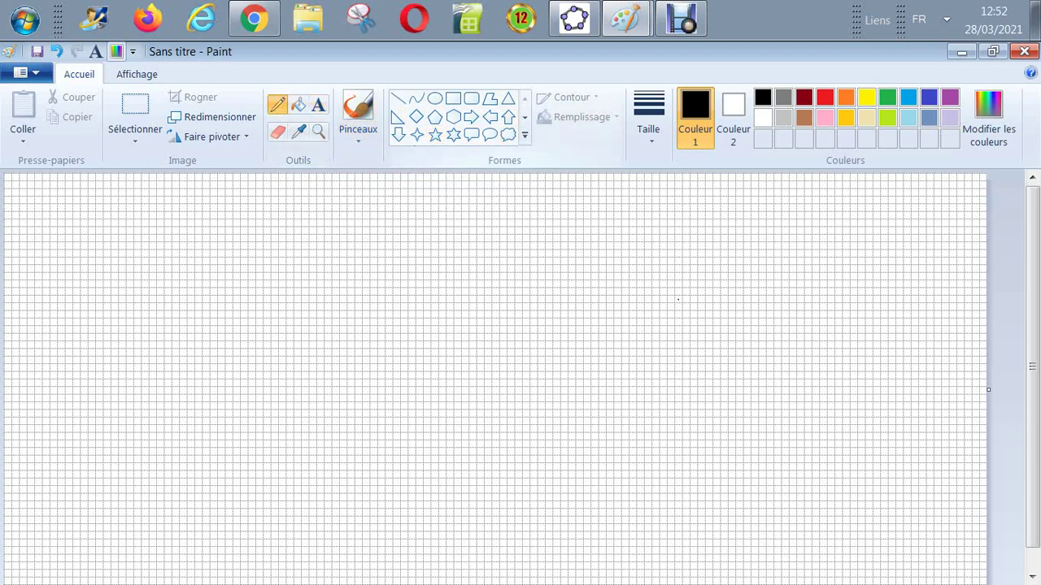
pyautogui.click(648, 114)
pyautogui.click(691, 241)
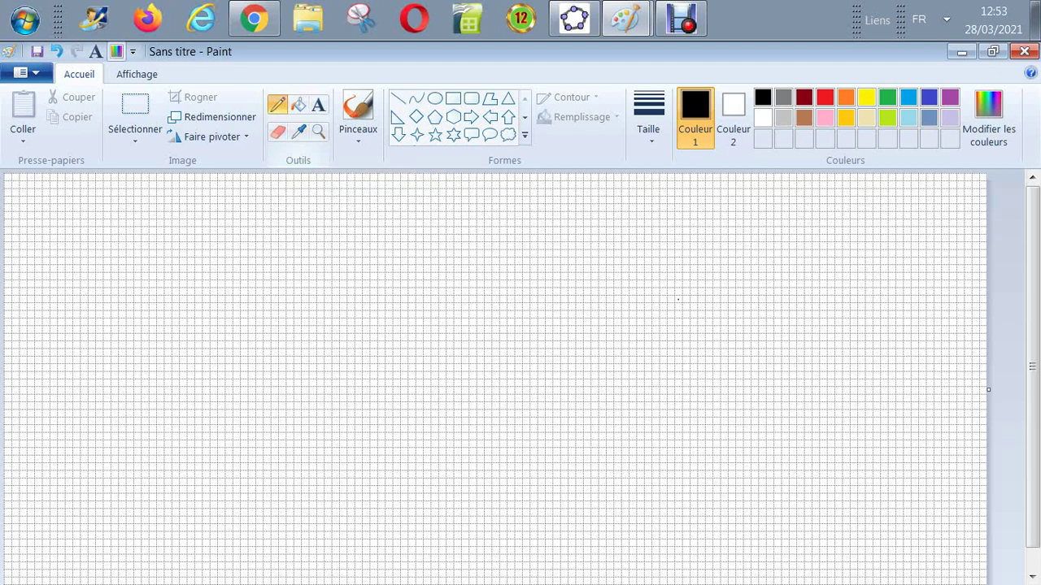
pyautogui.moveTo(326, 255)
pyautogui.mouseDown()
pyautogui.moveTo(326, 312)
pyautogui.moveTo(368, 314)
pyautogui.moveTo(317, 329)
pyautogui.moveTo(325, 341)
pyautogui.moveTo(342, 329)
pyautogui.mouseUp()
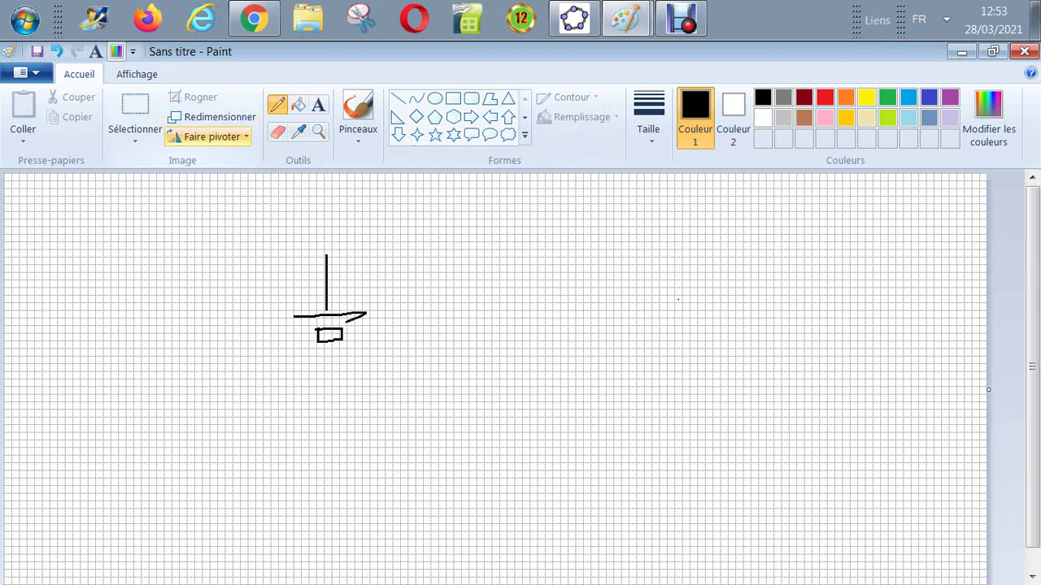
pyautogui.click(277, 131)
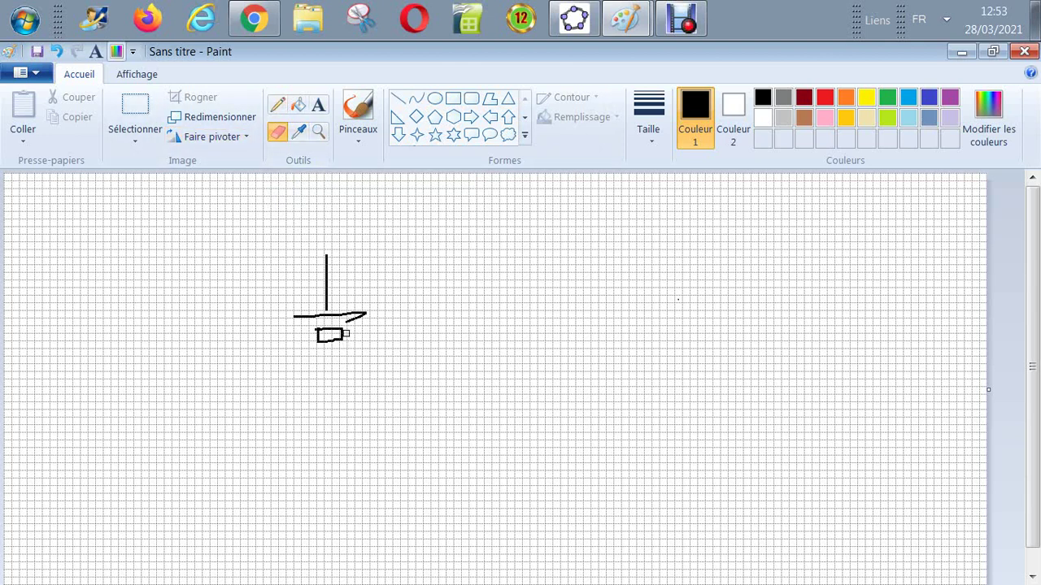
pyautogui.moveTo(346, 334); pyautogui.dragTo(370, 318)
# Step: Draw the battery's lower wire with the pencil, ending in a short ground bar, and label the battery E
pyautogui.click(278, 104)
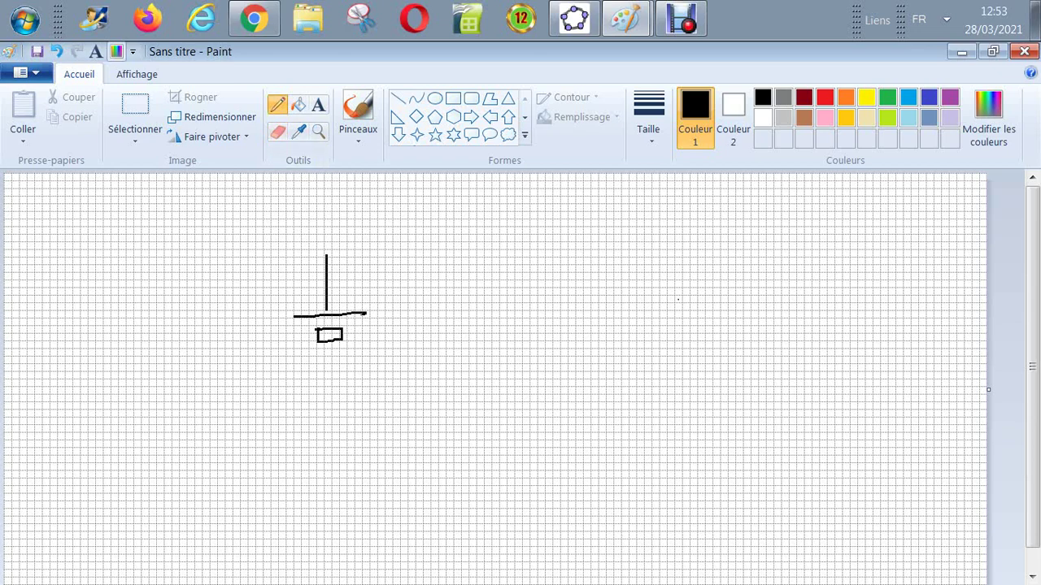
pyautogui.moveTo(333, 345)
pyautogui.mouseDown()
pyautogui.moveTo(333, 425)
pyautogui.moveTo(360, 434)
pyautogui.mouseUp()
pyautogui.moveTo(242, 313)
pyautogui.mouseDown()
pyautogui.moveTo(273, 350)
pyautogui.moveTo(261, 336)
pyautogui.moveTo(270, 313)
pyautogui.mouseUp()
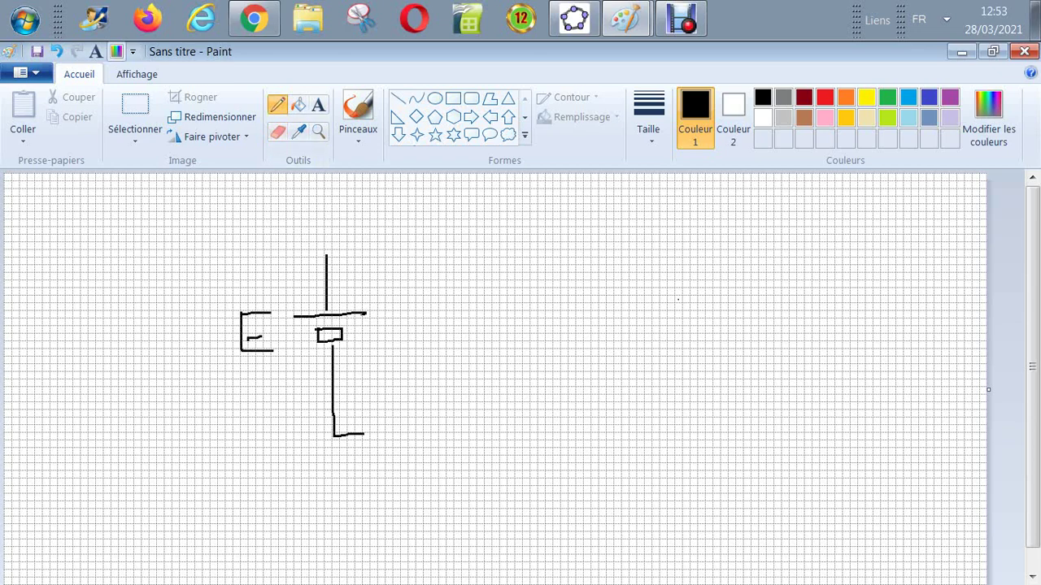
# Step: Draw a wire from the battery's upper lead to a horizontal resistor box and label the resistor R1
pyautogui.moveTo(325, 259)
pyautogui.mouseDown()
pyautogui.moveTo(471, 257)
pyautogui.moveTo(472, 270)
pyautogui.moveTo(562, 241)
pyautogui.moveTo(564, 269)
pyautogui.moveTo(483, 273)
pyautogui.mouseUp()
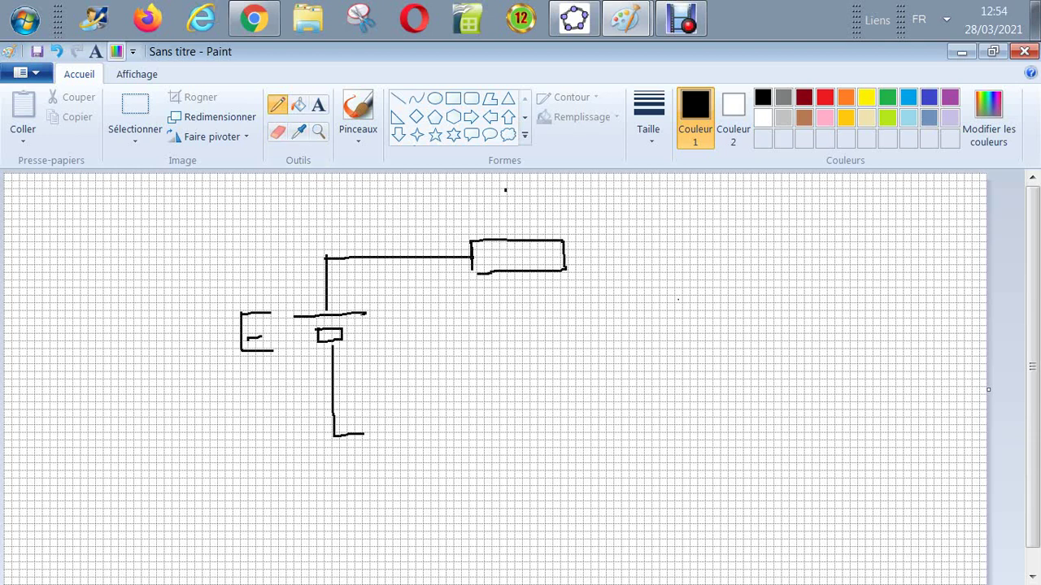
pyautogui.moveTo(504, 187); pyautogui.dragTo(503, 225)
pyautogui.moveTo(504, 187); pyautogui.dragTo(522, 229)
pyautogui.moveTo(530, 227); pyautogui.dragTo(541, 207)
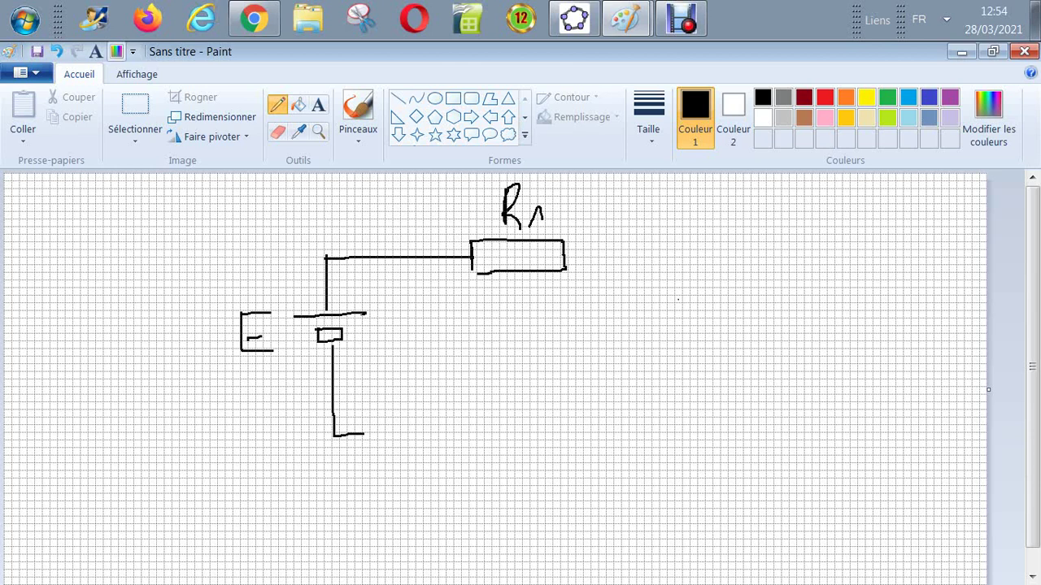
# Step: Draw a wire from R1 down to a vertical resistor box and connect its lower end to a hatched ground symbol
pyautogui.moveTo(564, 254)
pyautogui.mouseDown()
pyautogui.moveTo(628, 259)
pyautogui.moveTo(630, 286)
pyautogui.moveTo(610, 288)
pyautogui.moveTo(617, 355)
pyautogui.moveTo(654, 363)
pyautogui.moveTo(646, 291)
pyautogui.mouseUp()
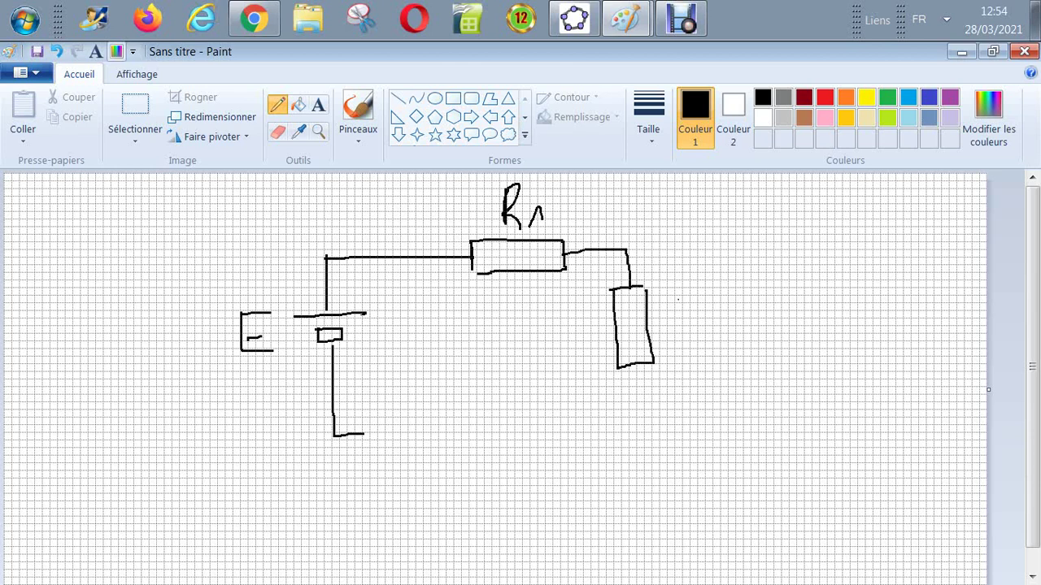
pyautogui.moveTo(632, 370)
pyautogui.mouseDown()
pyautogui.moveTo(634, 416)
pyautogui.moveTo(660, 415)
pyautogui.moveTo(609, 452)
pyautogui.moveTo(634, 451)
pyautogui.mouseUp()
pyautogui.moveTo(651, 428); pyautogui.dragTo(658, 452)
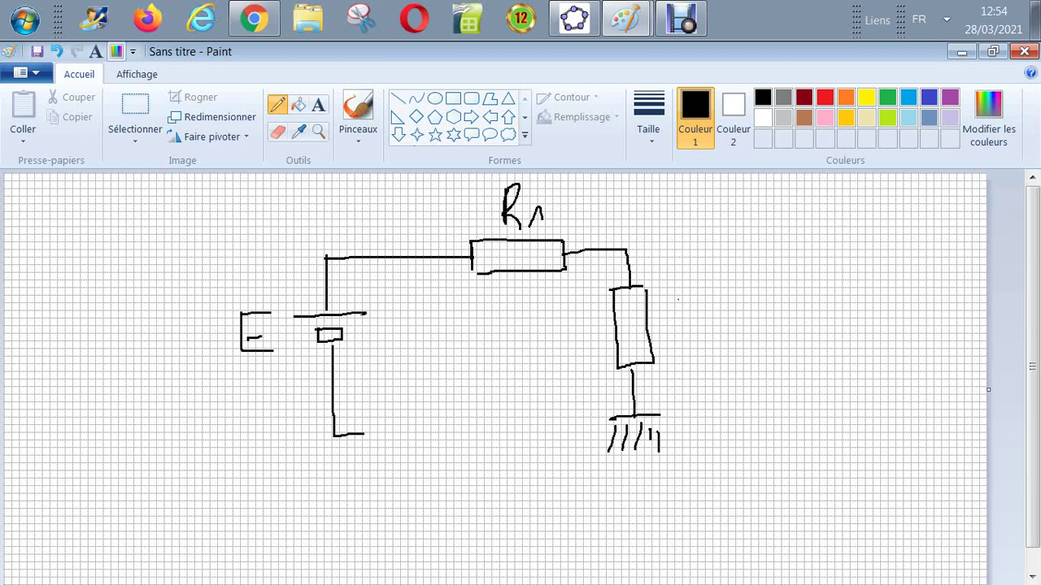
# Step: Complete the ground symbol below the battery with slanted hatch strokes
pyautogui.moveTo(301, 440)
pyautogui.mouseDown()
pyautogui.moveTo(363, 435)
pyautogui.moveTo(301, 475)
pyautogui.mouseUp()
pyautogui.moveTo(333, 438)
pyautogui.mouseDown()
pyautogui.moveTo(320, 465)
pyautogui.moveTo(342, 448)
pyautogui.mouseUp()
pyautogui.moveTo(354, 443); pyautogui.dragTo(350, 471)
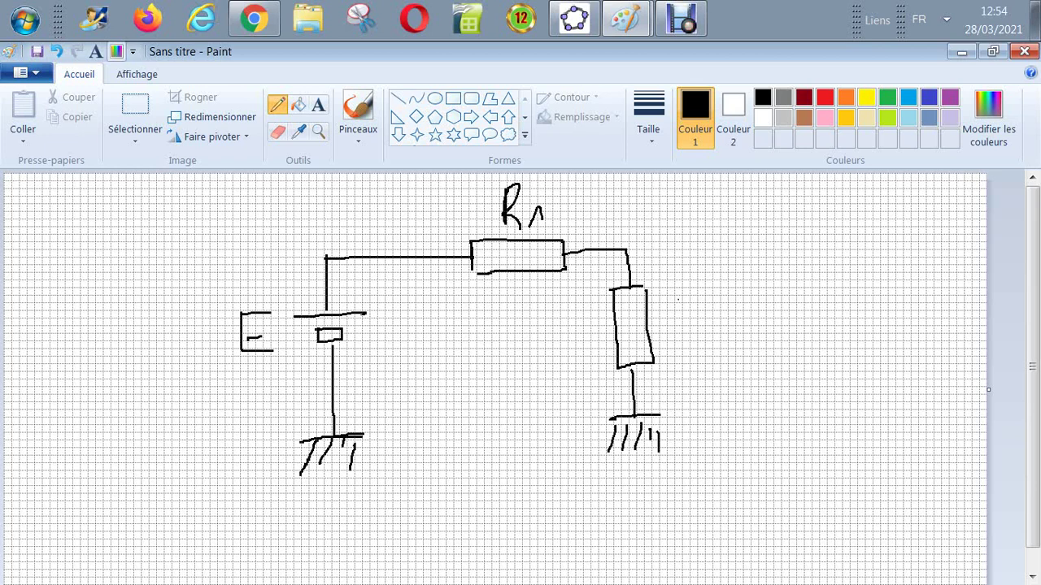
# Step: Write "10V=" in front of the battery label E
pyautogui.moveTo(117, 354)
pyautogui.mouseDown()
pyautogui.moveTo(138, 358)
pyautogui.moveTo(200, 307)
pyautogui.moveTo(220, 332)
pyautogui.mouseUp()
pyautogui.moveTo(206, 347); pyautogui.dragTo(213, 348)
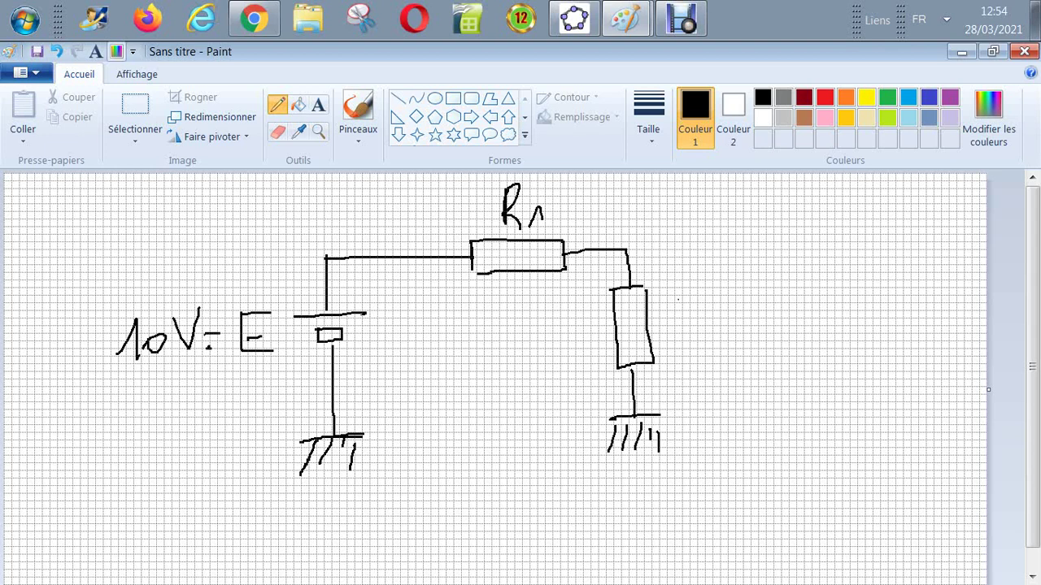
pyautogui.moveTo(209, 347); pyautogui.dragTo(218, 348)
# Step: Label the vertical resistor R2 with an Ω sign and write "= 5Ω" after R1
pyautogui.moveTo(678, 293)
pyautogui.mouseDown()
pyautogui.moveTo(674, 331)
pyautogui.moveTo(734, 355)
pyautogui.mouseUp()
pyautogui.moveTo(676, 325); pyautogui.dragTo(677, 349)
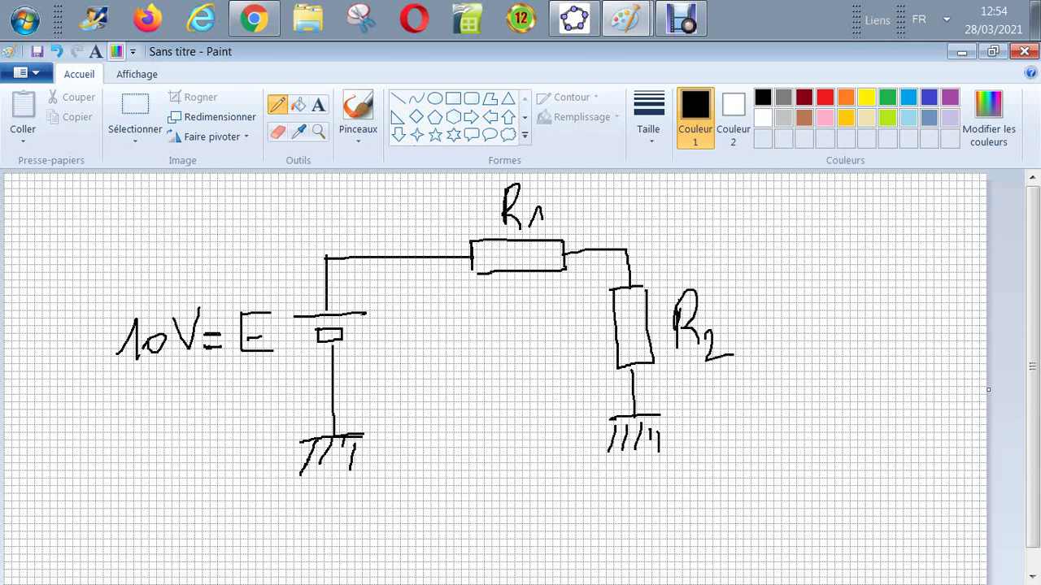
pyautogui.moveTo(559, 207)
pyautogui.mouseDown()
pyautogui.moveTo(599, 220)
pyautogui.moveTo(615, 190)
pyautogui.moveTo(656, 223)
pyautogui.mouseUp()
pyautogui.click(735, 329)
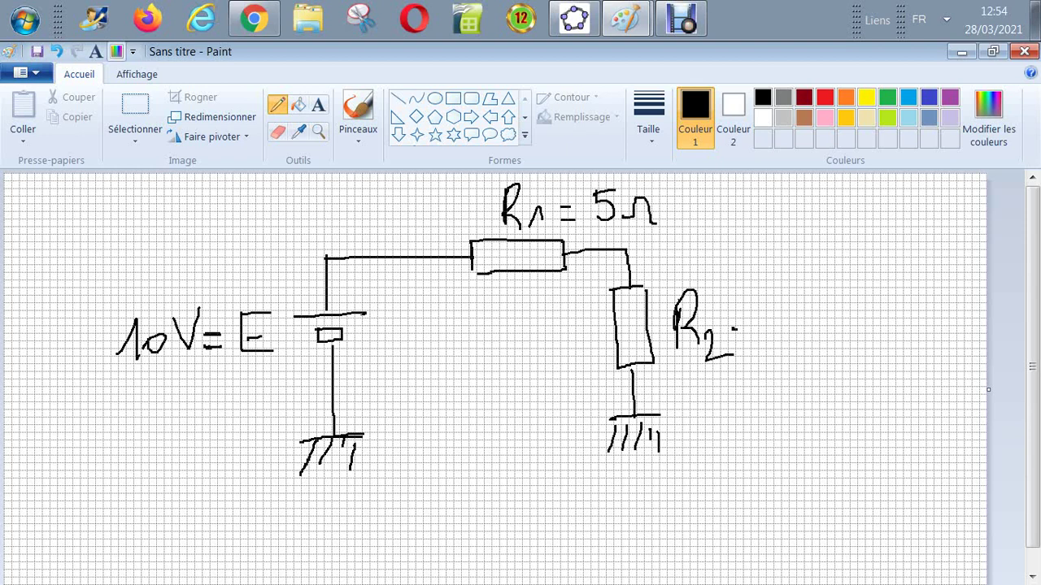
pyautogui.moveTo(735, 329); pyautogui.dragTo(779, 332)
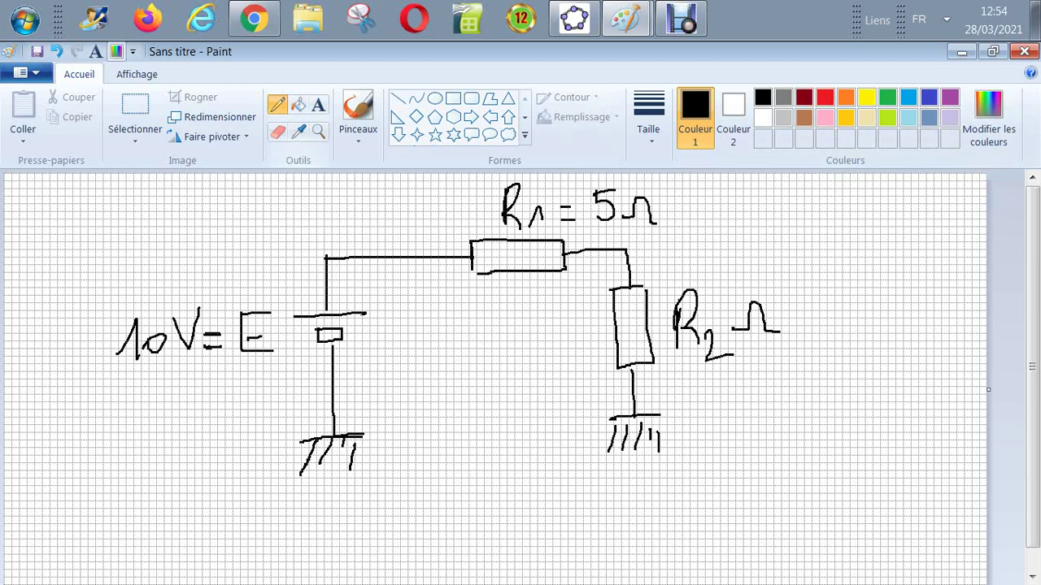
# Step: Mark the node above the battery as A and the node between the two resistors as B
pyautogui.moveTo(627, 246)
pyautogui.mouseDown()
pyautogui.moveTo(632, 254)
pyautogui.moveTo(669, 228)
pyautogui.moveTo(680, 257)
pyautogui.mouseUp()
pyautogui.moveTo(665, 244); pyautogui.dragTo(678, 243)
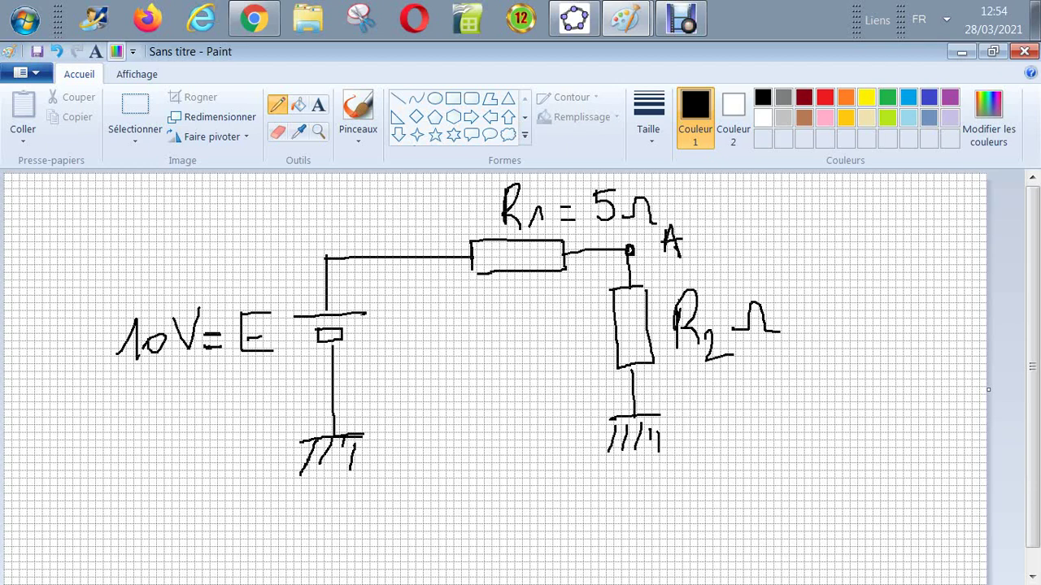
pyautogui.moveTo(323, 252); pyautogui.dragTo(318, 209)
pyautogui.moveTo(318, 209); pyautogui.dragTo(328, 241)
pyautogui.moveTo(312, 229); pyautogui.dragTo(328, 224)
pyautogui.moveTo(665, 257)
pyautogui.mouseDown()
pyautogui.moveTo(669, 236)
pyautogui.moveTo(669, 256)
pyautogui.moveTo(682, 239)
pyautogui.moveTo(676, 250)
pyautogui.mouseUp()
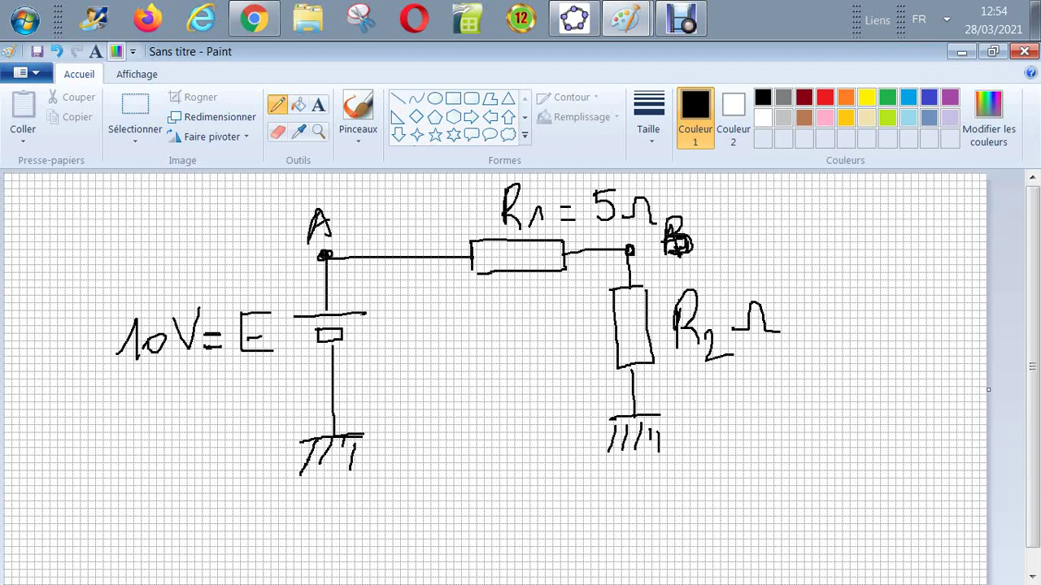
# Step: Draw a red voltmeter V connected across R2, from node B to the ground
pyautogui.click(825, 96)
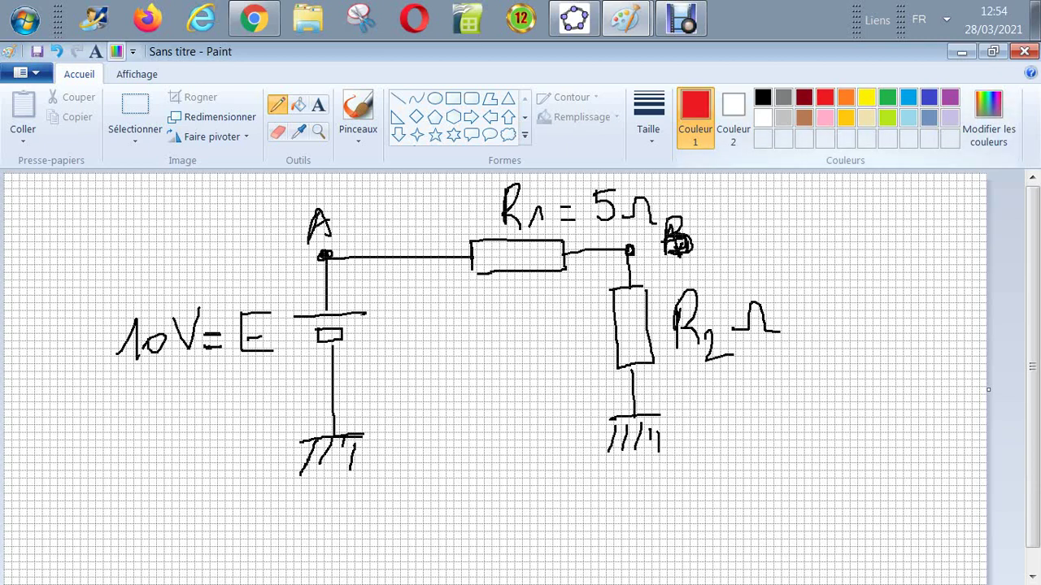
pyautogui.moveTo(630, 248)
pyautogui.mouseDown()
pyautogui.moveTo(689, 243)
pyautogui.moveTo(870, 295)
pyautogui.moveTo(842, 279)
pyautogui.moveTo(856, 301)
pyautogui.mouseUp()
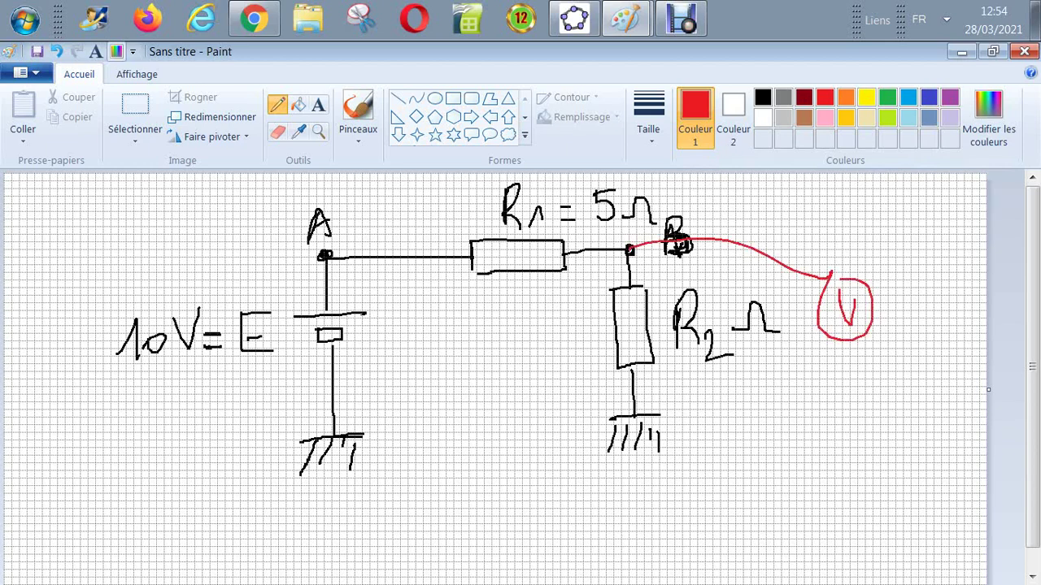
pyautogui.moveTo(830, 340); pyautogui.dragTo(634, 407)
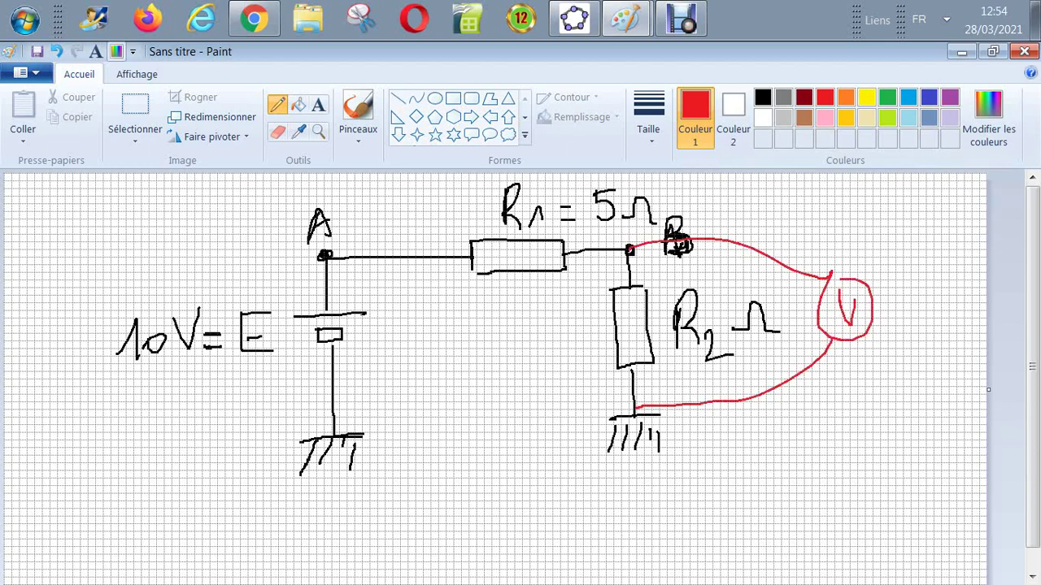
# Step: Draw a second red voltmeter V connected across the battery, from node A to the ground
pyautogui.moveTo(324, 255)
pyautogui.mouseDown()
pyautogui.moveTo(124, 227)
pyautogui.moveTo(28, 320)
pyautogui.mouseUp()
pyautogui.moveTo(50, 300); pyautogui.dragTo(70, 299)
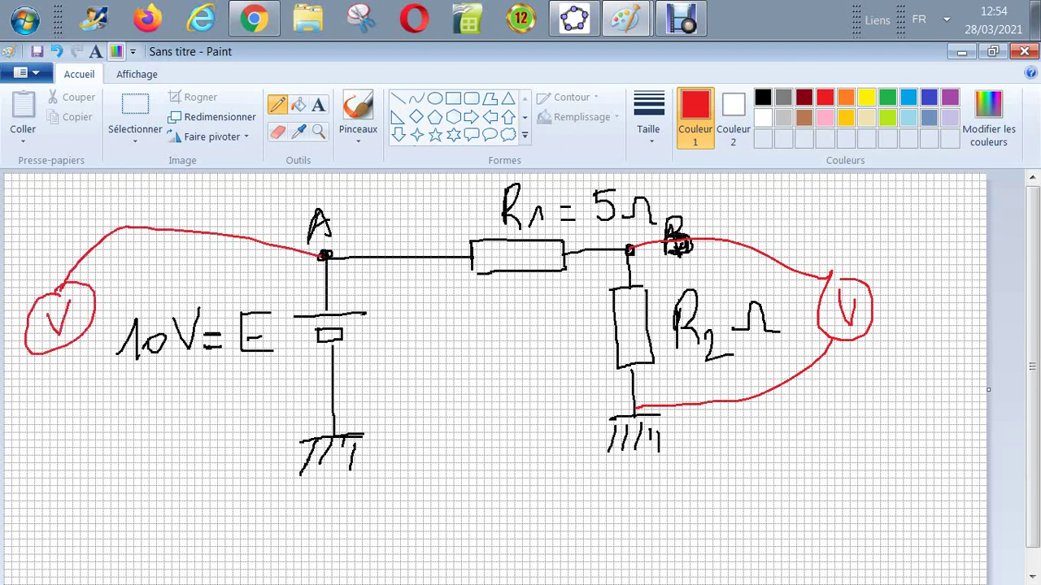
pyautogui.moveTo(58, 346)
pyautogui.mouseDown()
pyautogui.moveTo(146, 411)
pyautogui.moveTo(326, 411)
pyautogui.mouseUp()
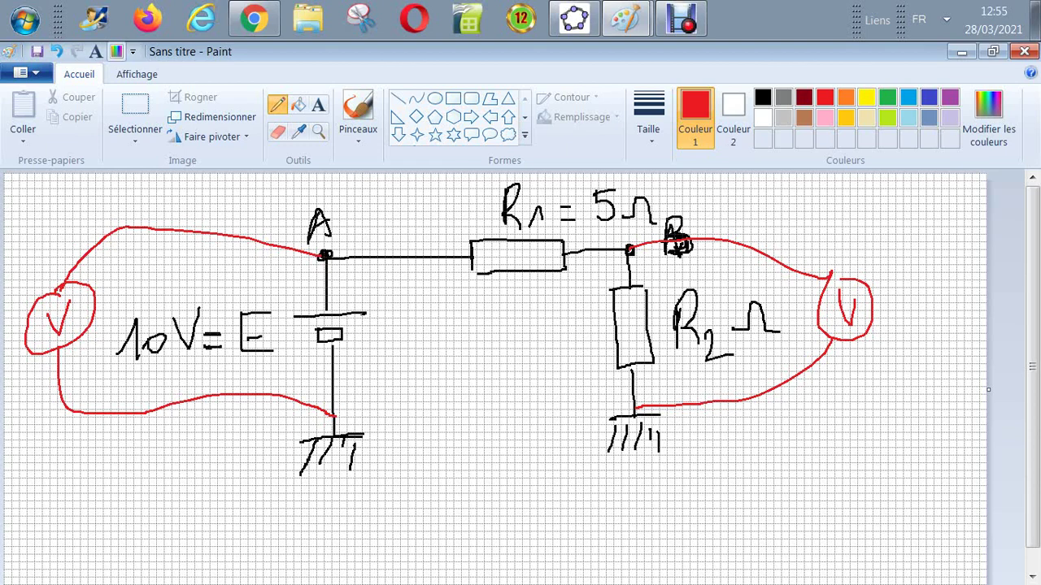
# Step: Switch to Micro-Cap 12, dismiss the tip of the day and create a new schematic file (.cir)
pyautogui.click(521, 18)
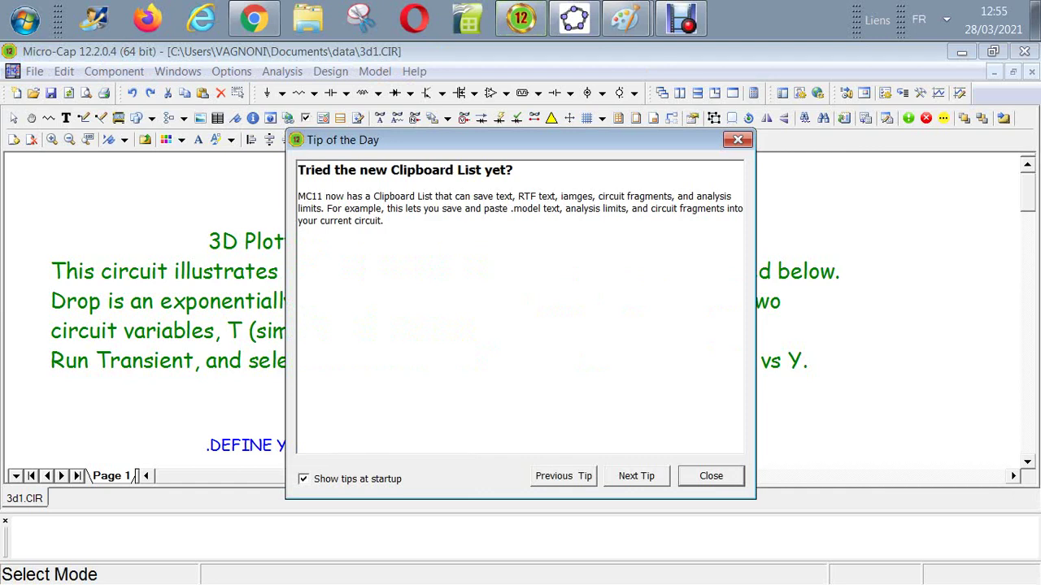
pyautogui.click(711, 476)
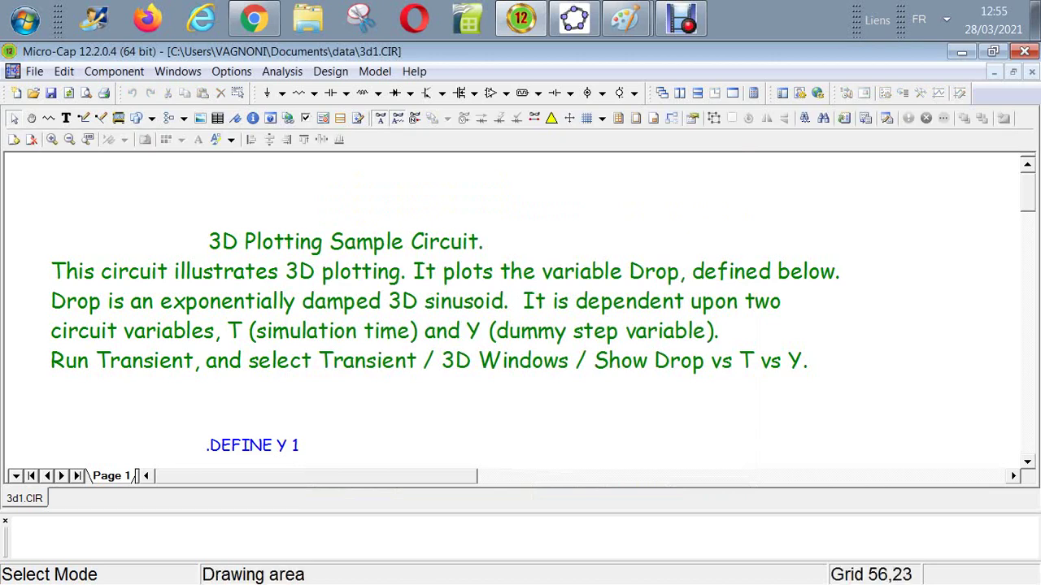
pyautogui.click(34, 71)
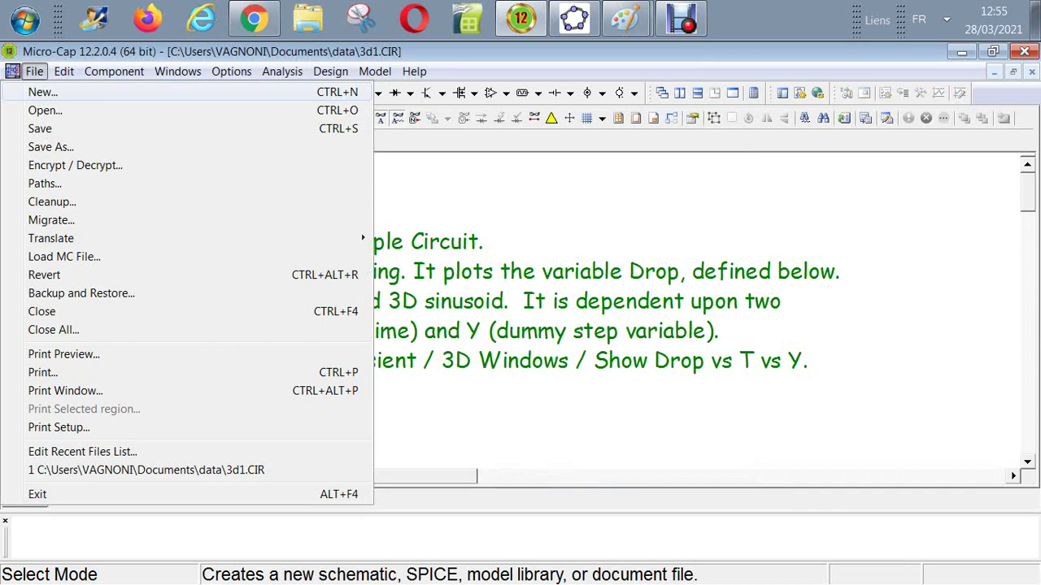
pyautogui.press('Return')
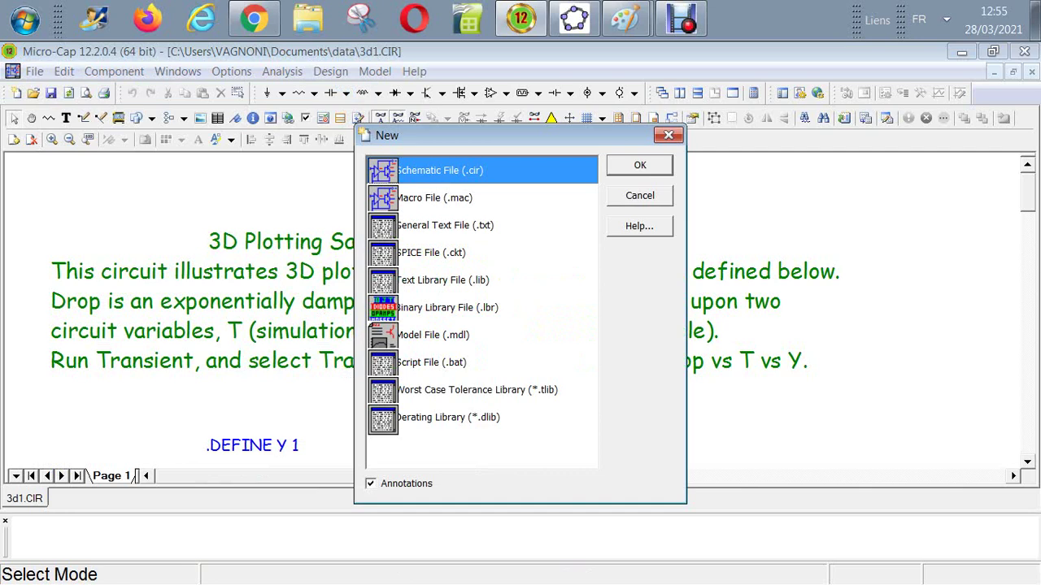
pyautogui.click(626, 169)
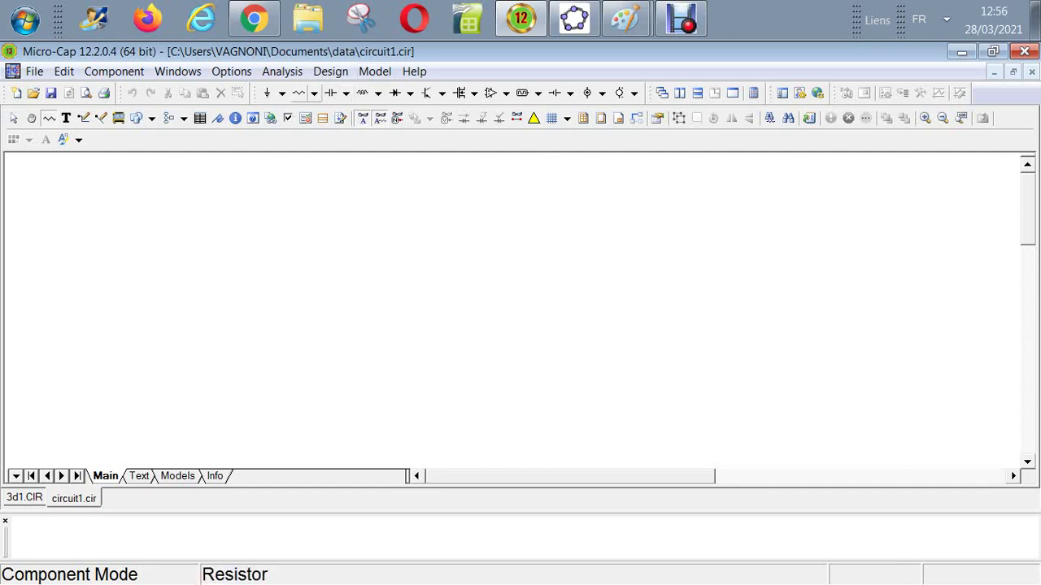
# Step: Place a horizontal resistor in the empty schematic
pyautogui.click(314, 92)
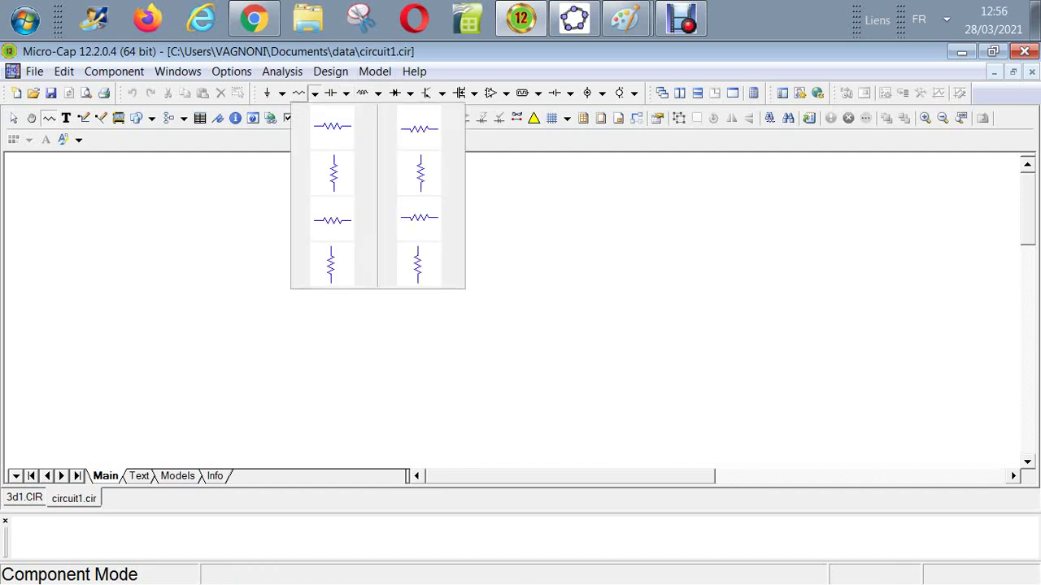
pyautogui.click(330, 127)
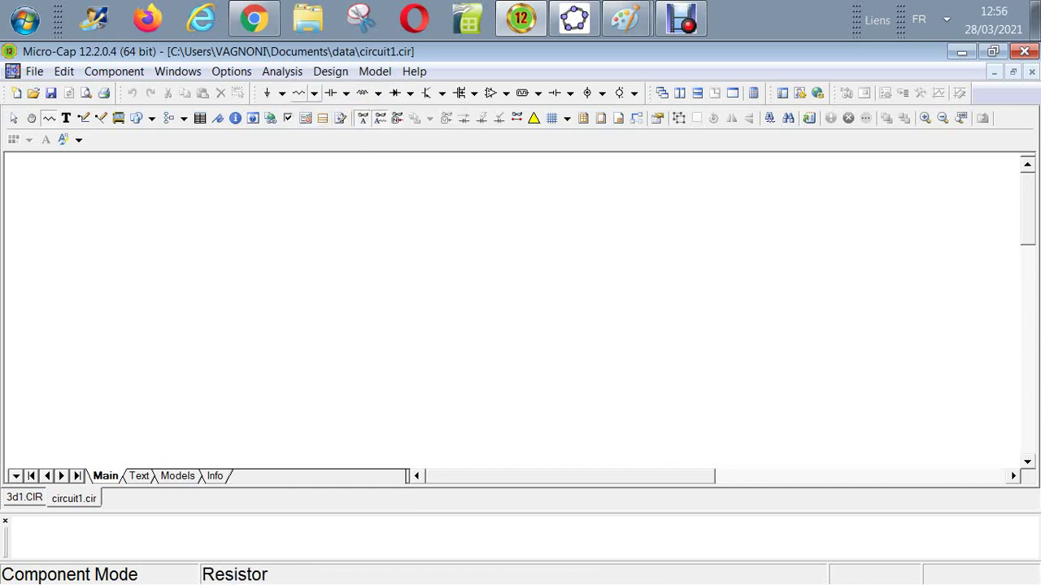
pyautogui.click(313, 92)
pyautogui.click(330, 127)
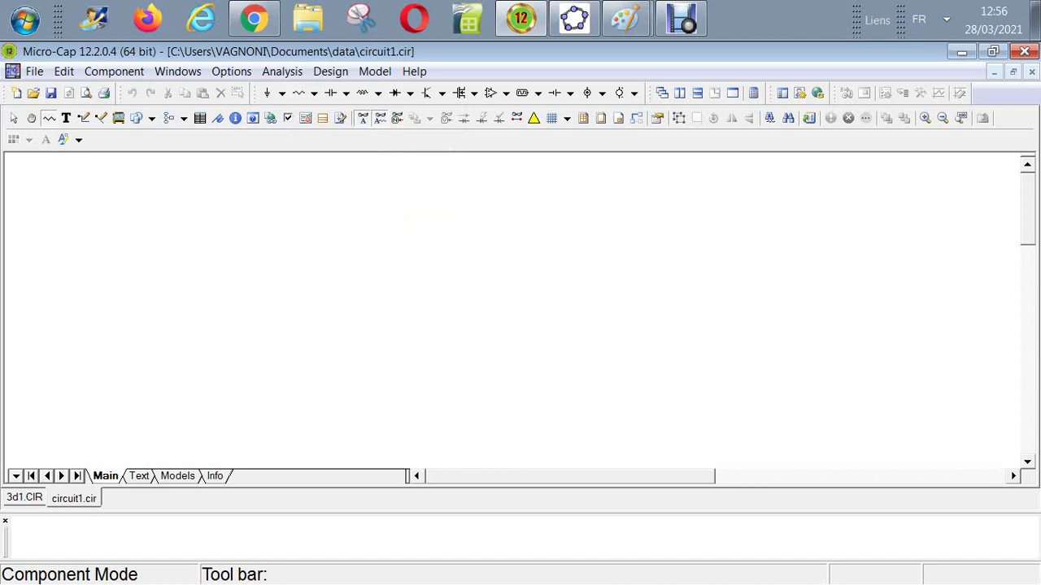
pyautogui.click(313, 93)
pyautogui.click(331, 122)
pyautogui.click(364, 225)
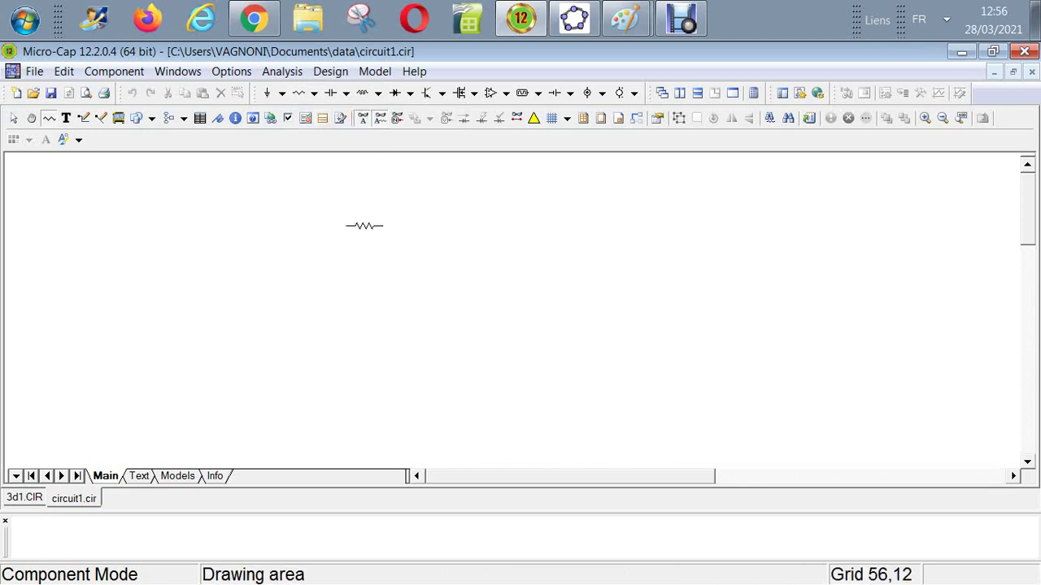
pyautogui.moveTo(364, 225); pyautogui.dragTo(347, 233)
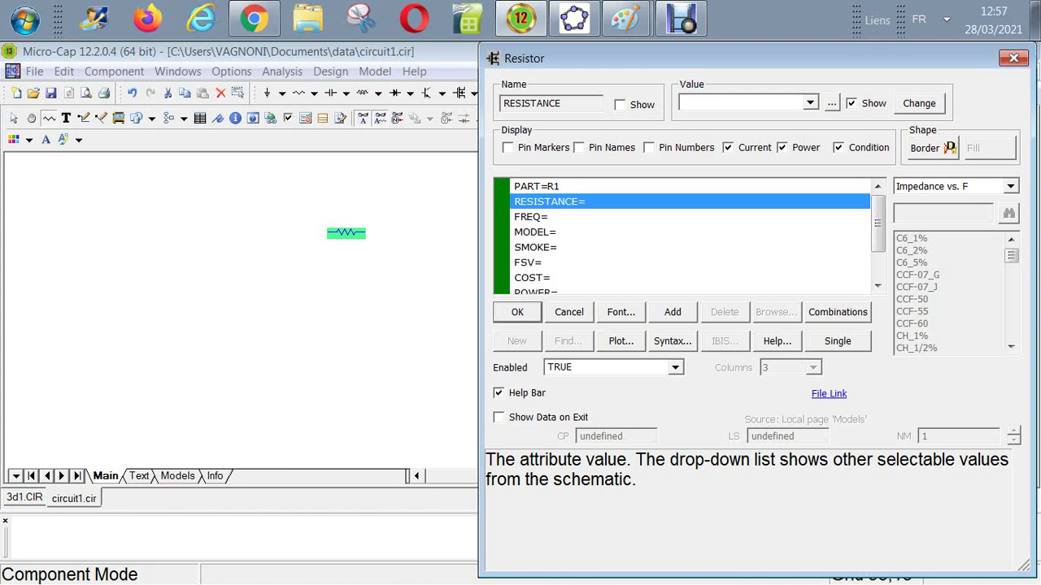
# Step: Set the RESISTANCE of R1 to 5, accept the values and switch to the circuit sketch in Paint
pyautogui.write('5')
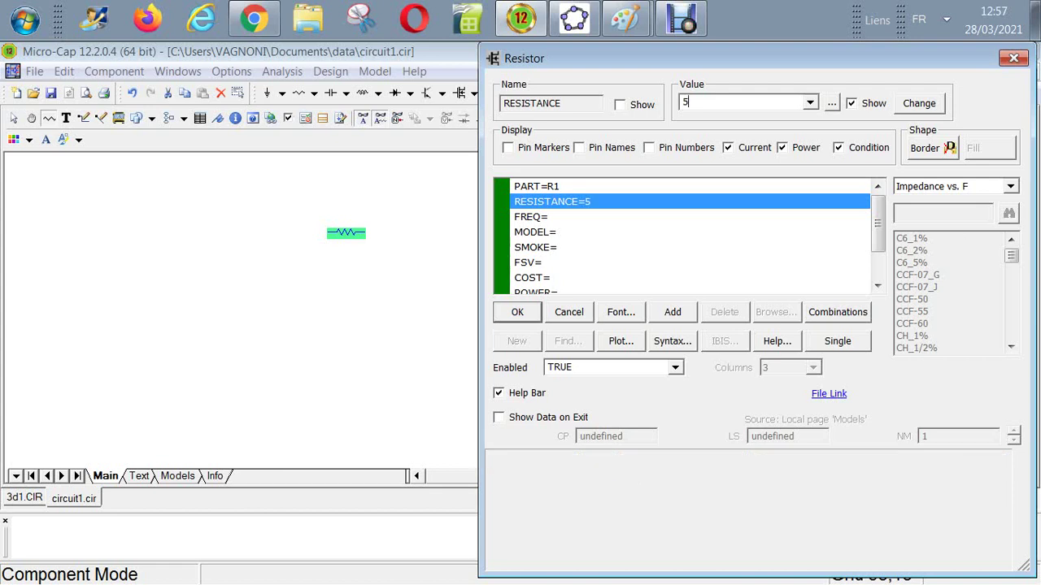
pyautogui.click(517, 312)
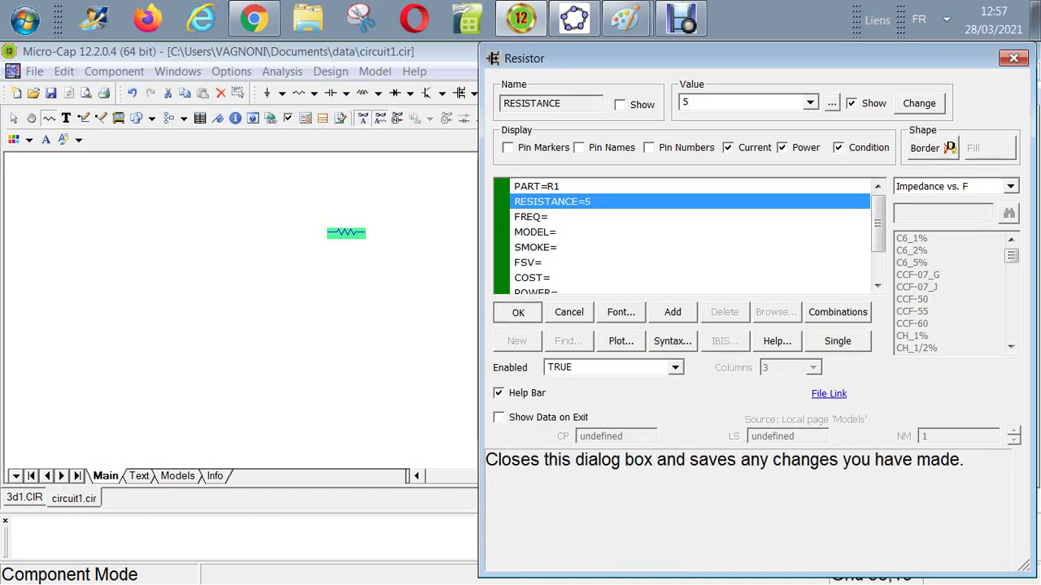
pyautogui.click(625, 19)
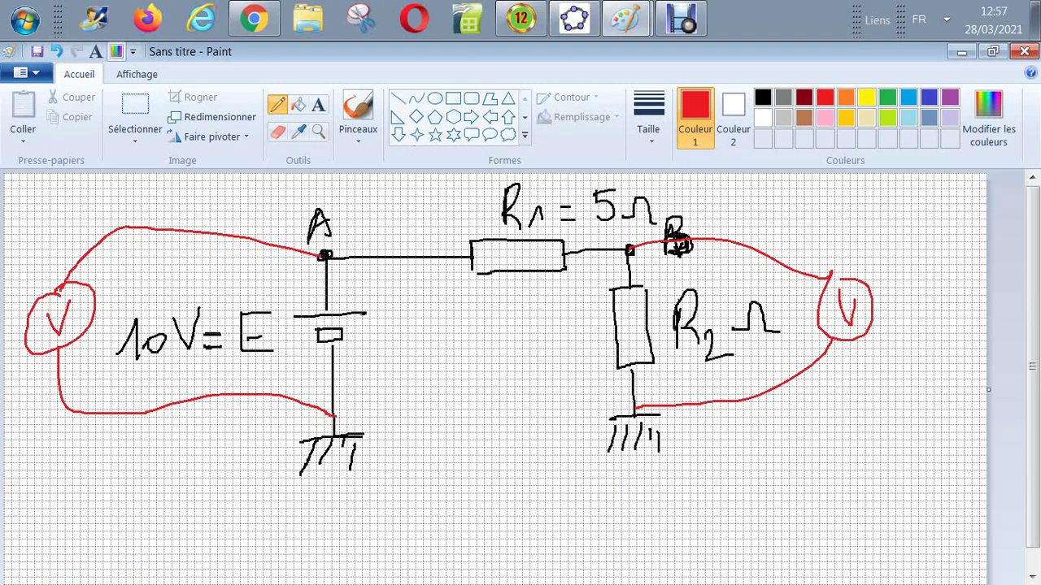
# Step: Write the red formula = R2/(R1+R2) E in the empty grid area below the voltmeter across R2
pyautogui.moveTo(732, 417)
pyautogui.mouseDown()
pyautogui.moveTo(736, 465)
pyautogui.moveTo(800, 472)
pyautogui.mouseUp()
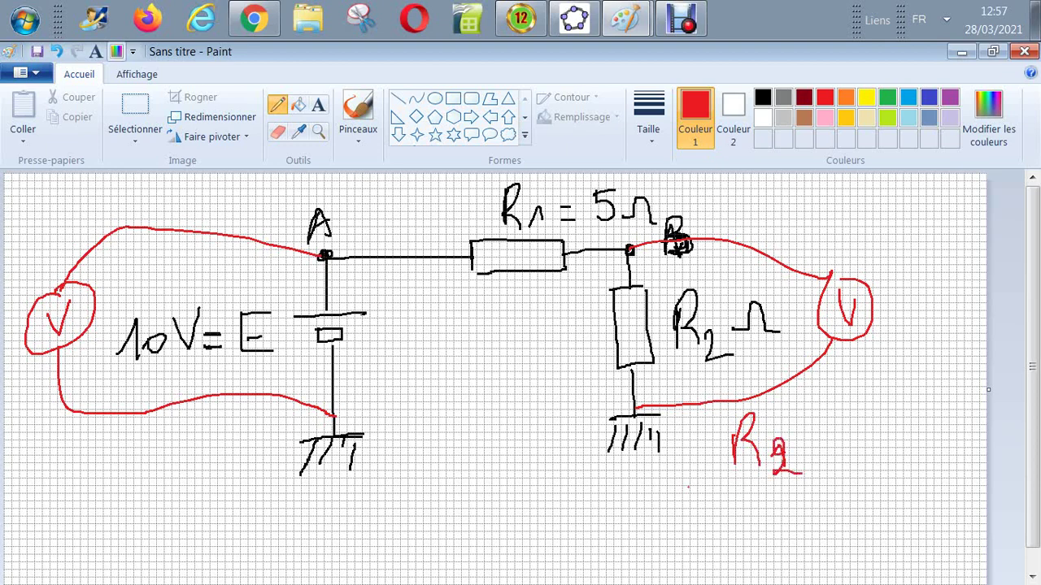
pyautogui.moveTo(688, 486); pyautogui.dragTo(851, 484)
pyautogui.moveTo(734, 501)
pyautogui.mouseDown()
pyautogui.moveTo(736, 542)
pyautogui.moveTo(761, 535)
pyautogui.moveTo(785, 548)
pyautogui.mouseUp()
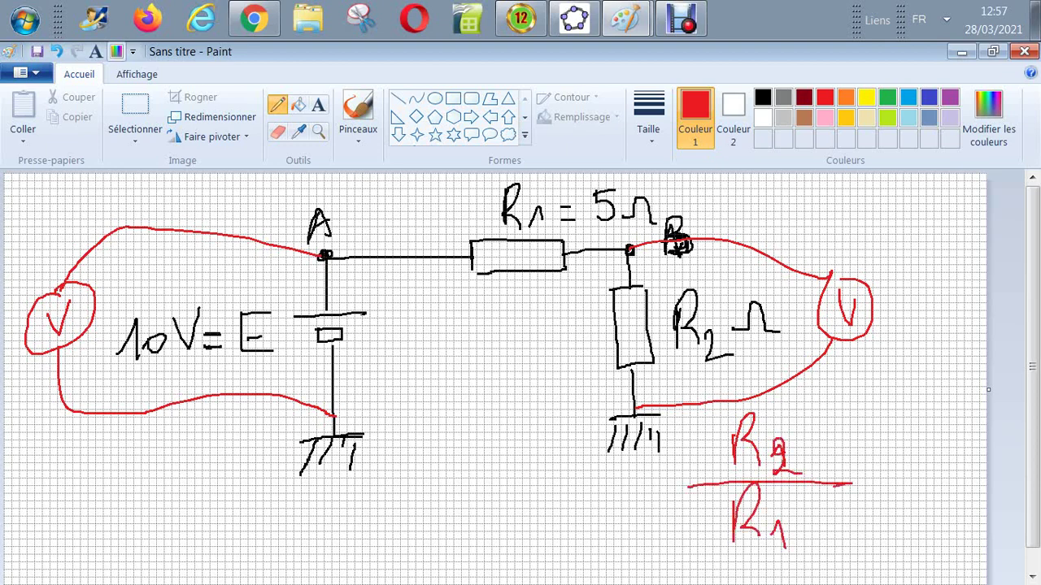
pyautogui.moveTo(804, 503); pyautogui.dragTo(806, 536)
pyautogui.moveTo(795, 520)
pyautogui.mouseDown()
pyautogui.moveTo(824, 517)
pyautogui.moveTo(827, 535)
pyautogui.mouseUp()
pyautogui.moveTo(827, 495)
pyautogui.mouseDown()
pyautogui.moveTo(851, 533)
pyautogui.moveTo(888, 561)
pyautogui.mouseUp()
pyautogui.moveTo(887, 435)
pyautogui.mouseDown()
pyautogui.moveTo(909, 474)
pyautogui.moveTo(905, 427)
pyautogui.mouseUp()
pyautogui.moveTo(649, 479); pyautogui.dragTo(670, 478)
pyautogui.moveTo(644, 493); pyautogui.dragTo(678, 491)
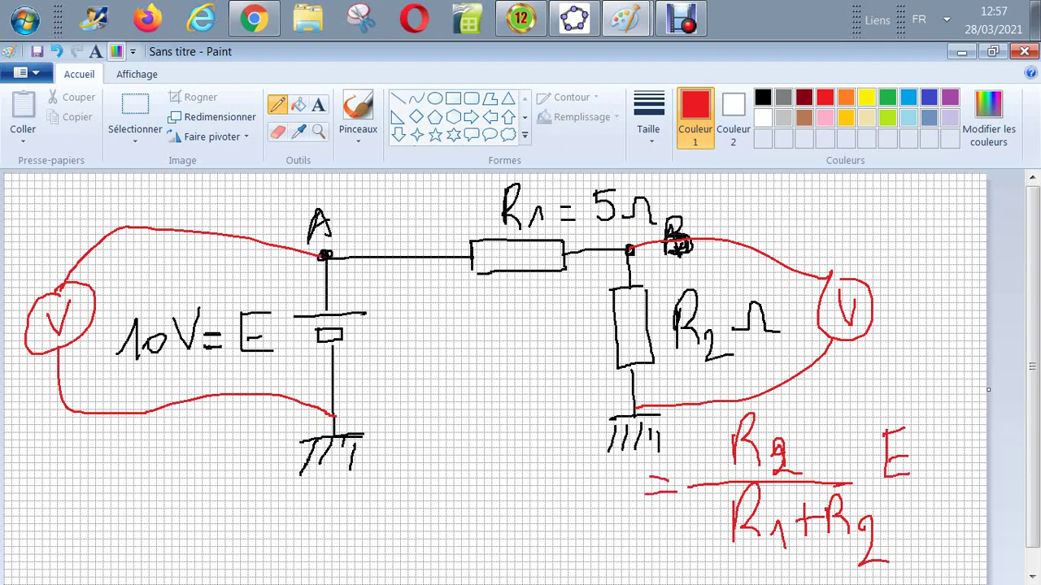
# Step: Write V with subscript BC before the formula's equals sign, and mark the node below R2 as C in red
pyautogui.moveTo(512, 449); pyautogui.dragTo(531, 445)
pyautogui.moveTo(629, 394)
pyautogui.mouseDown()
pyautogui.moveTo(685, 381)
pyautogui.moveTo(696, 390)
pyautogui.mouseUp()
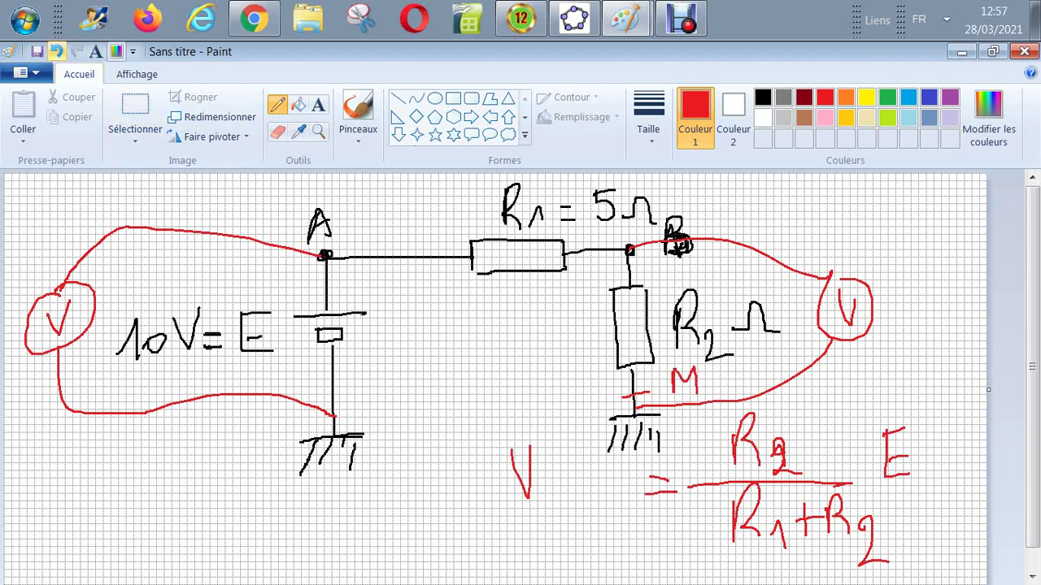
pyautogui.click(56, 51)
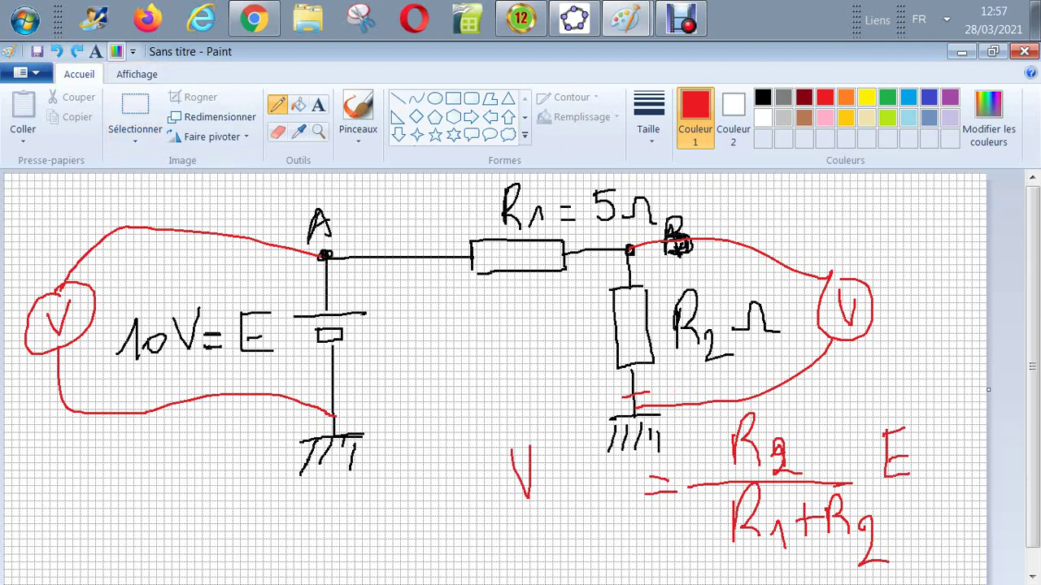
pyautogui.moveTo(676, 376); pyautogui.dragTo(689, 391)
pyautogui.moveTo(535, 505); pyautogui.dragTo(540, 553)
pyautogui.moveTo(586, 519); pyautogui.dragTo(590, 548)
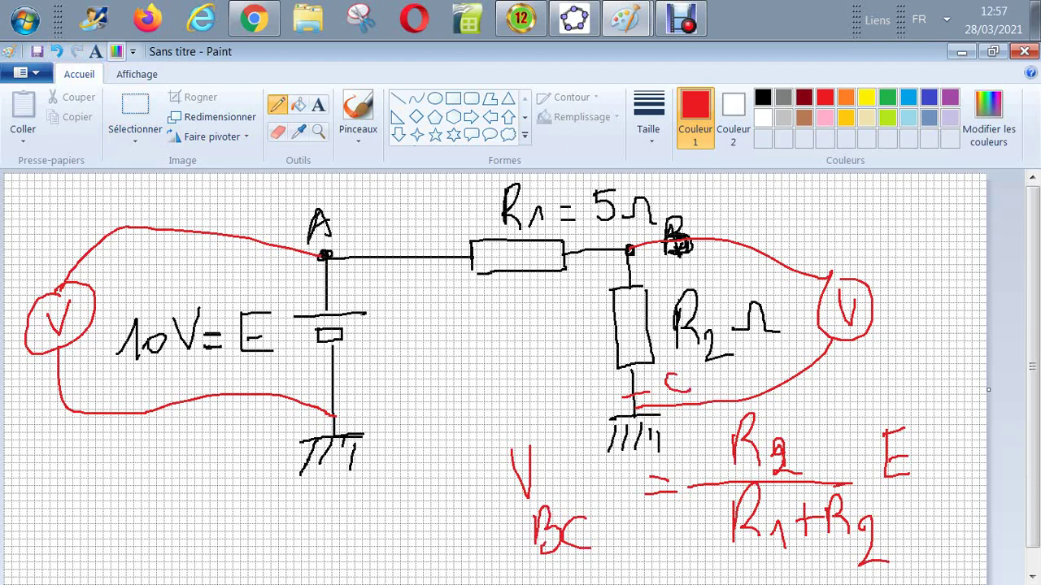
# Step: Write 5 Ω in red beside the R2 resistor symbol and delete the black Ω following the R2 label
pyautogui.moveTo(528, 330)
pyautogui.mouseDown()
pyautogui.moveTo(530, 356)
pyautogui.moveTo(561, 321)
pyautogui.moveTo(574, 348)
pyautogui.moveTo(586, 329)
pyautogui.mouseUp()
pyautogui.moveTo(589, 309)
pyautogui.mouseDown()
pyautogui.moveTo(592, 355)
pyautogui.moveTo(608, 351)
pyautogui.mouseUp()
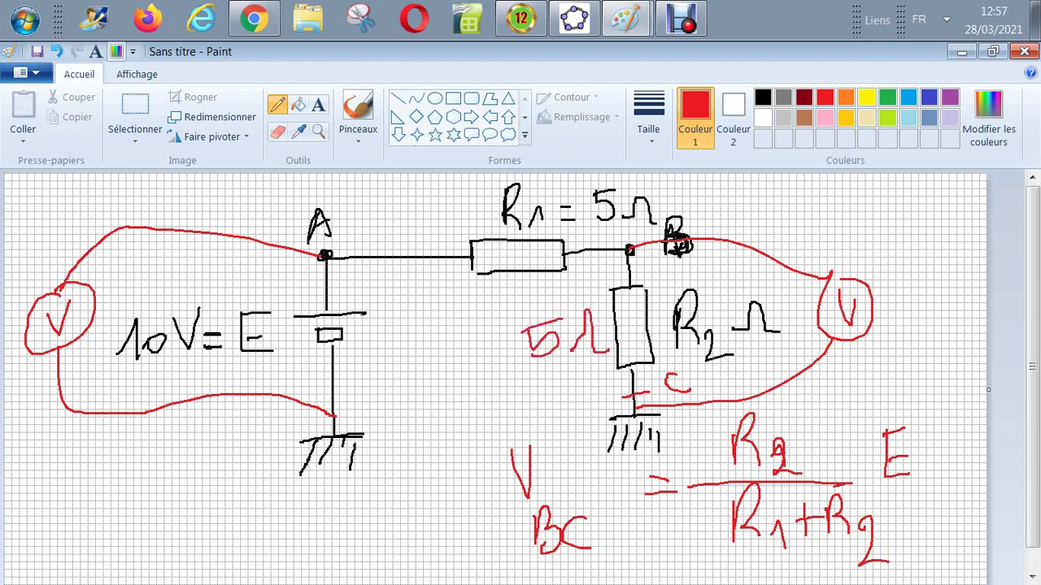
pyautogui.click(135, 109)
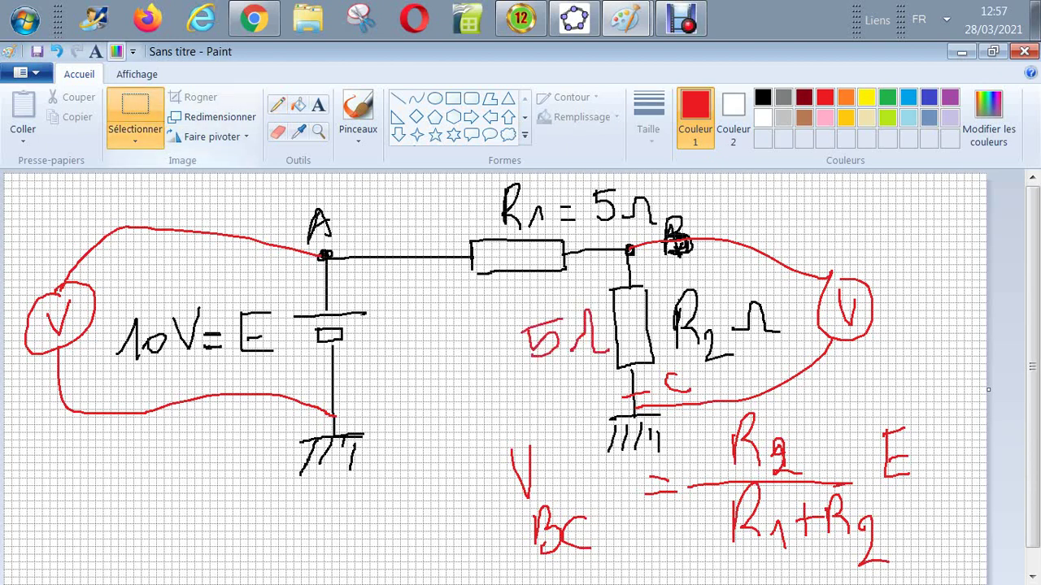
pyautogui.moveTo(727, 295); pyautogui.dragTo(787, 343)
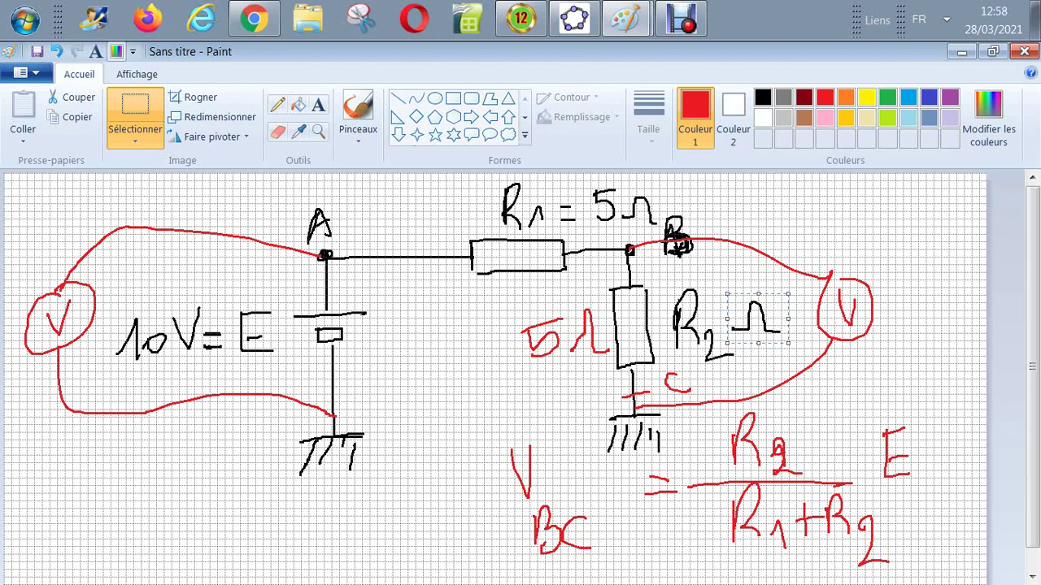
pyautogui.press('Delete')
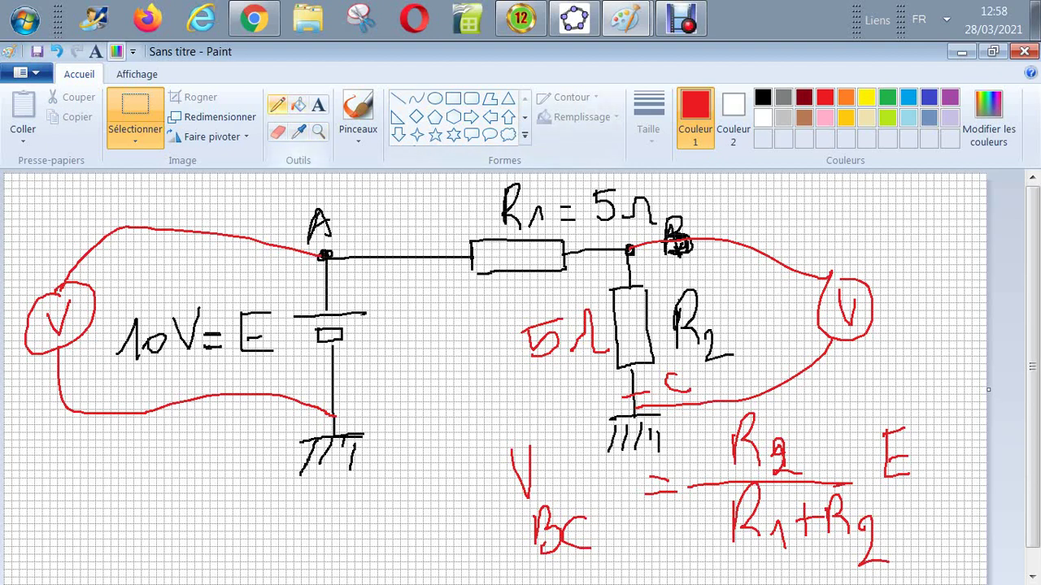
# Step: Write 10V in red beside the voltmeter across R2 and erase its 10, keeping the V
pyautogui.click(276, 104)
pyautogui.moveTo(895, 302)
pyautogui.mouseDown()
pyautogui.moveTo(909, 335)
pyautogui.moveTo(953, 296)
pyautogui.mouseUp()
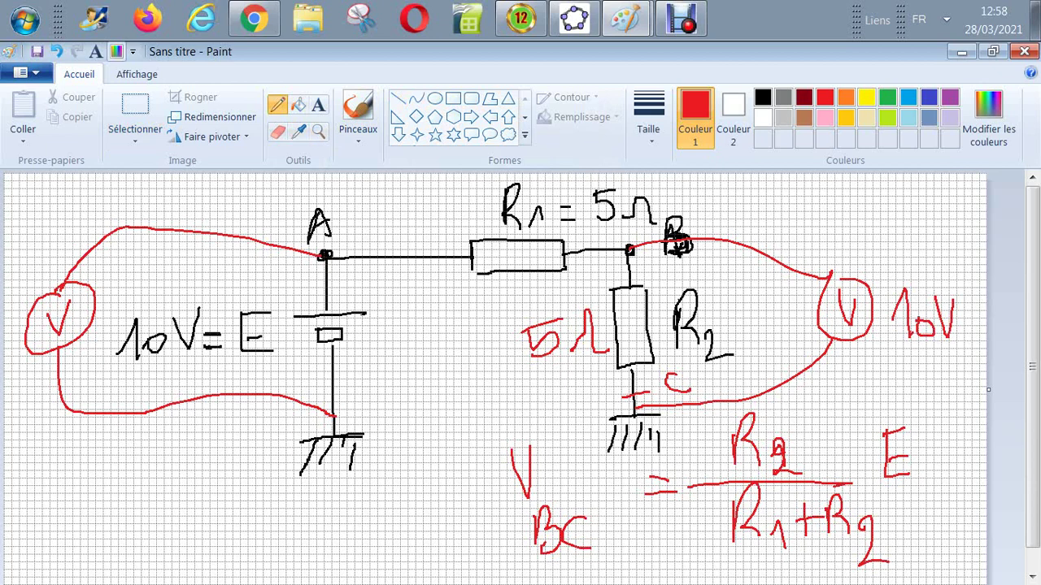
pyautogui.click(277, 131)
pyautogui.moveTo(915, 360)
pyautogui.mouseDown()
pyautogui.moveTo(918, 326)
pyautogui.moveTo(898, 309)
pyautogui.moveTo(921, 334)
pyautogui.mouseUp()
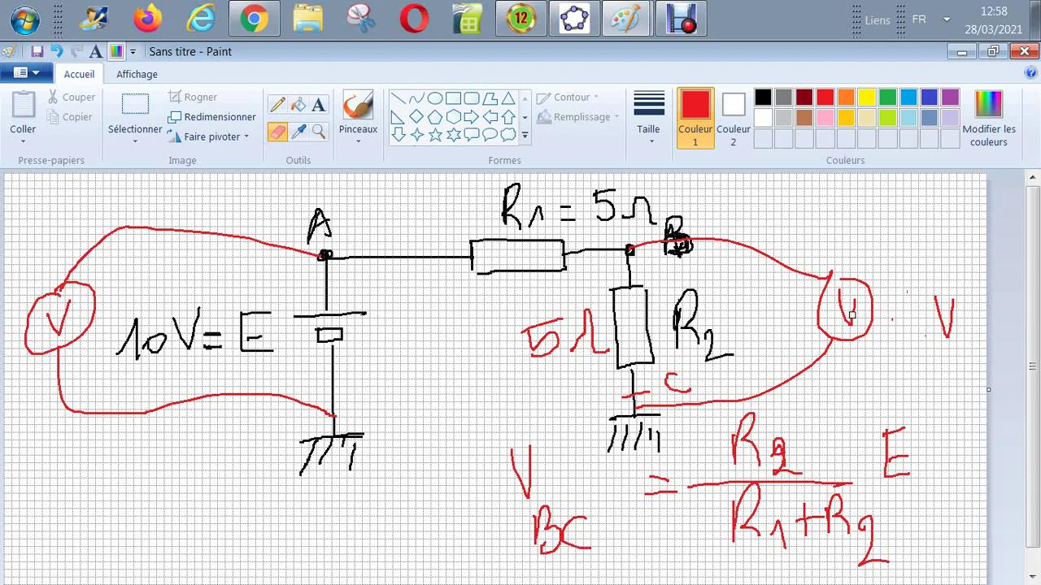
# Step: Add 10 in red after R2 in the formula's numerator and enclose the denominator R1+R2 in parentheses
pyautogui.click(277, 104)
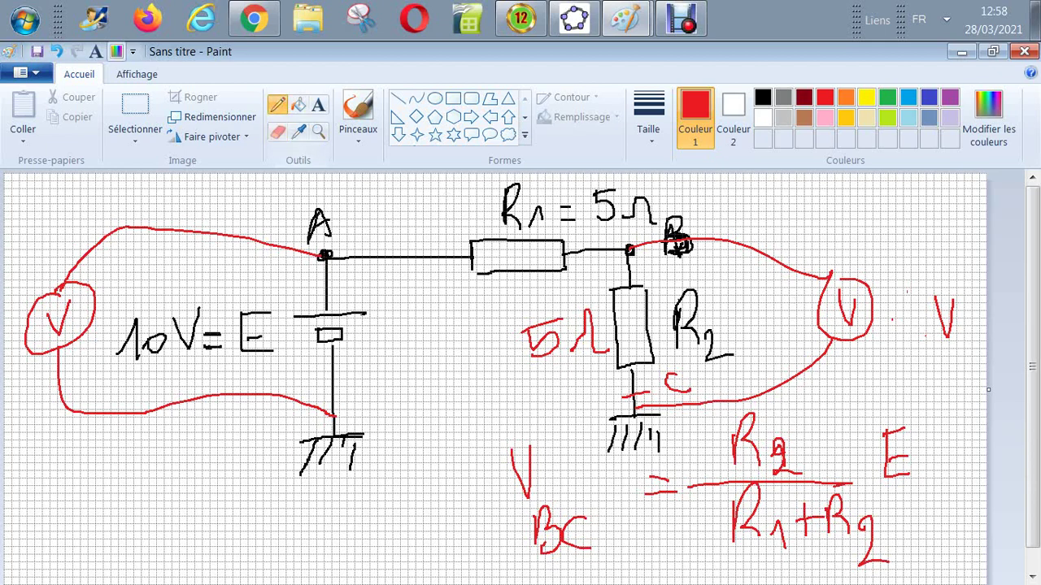
pyautogui.moveTo(807, 439)
pyautogui.mouseDown()
pyautogui.moveTo(813, 460)
pyautogui.moveTo(829, 445)
pyautogui.mouseUp()
pyautogui.moveTo(709, 509); pyautogui.dragTo(708, 548)
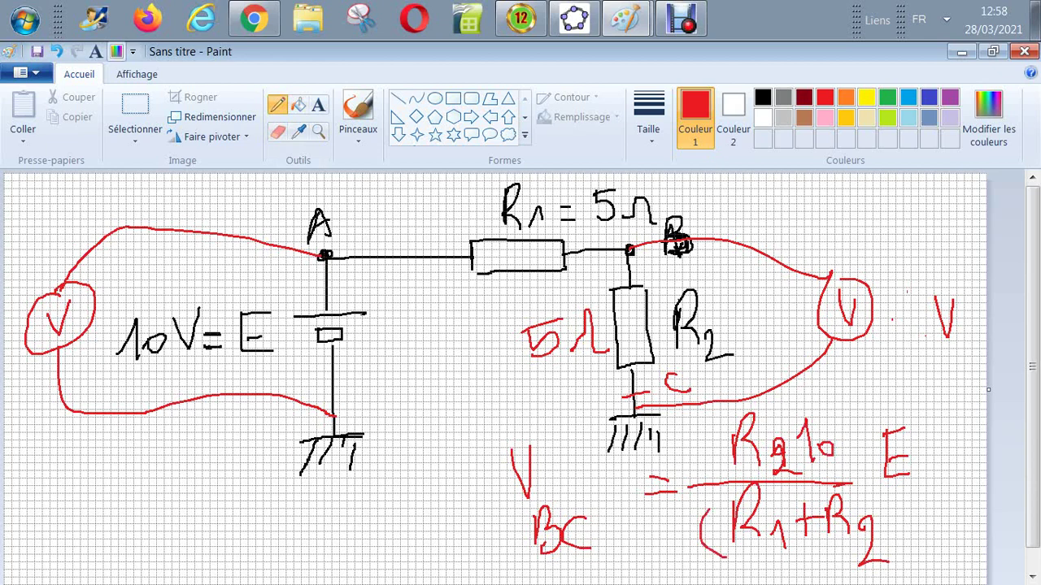
pyautogui.moveTo(884, 509); pyautogui.dragTo(887, 553)
# Step: Write 5 before the V beside R2's voltmeter, and mark the battery's 10V label with a red arrow and its upper plate in red
pyautogui.moveTo(897, 313)
pyautogui.mouseDown()
pyautogui.moveTo(894, 341)
pyautogui.moveTo(917, 309)
pyautogui.mouseUp()
pyautogui.moveTo(114, 296)
pyautogui.mouseDown()
pyautogui.moveTo(145, 324)
pyautogui.moveTo(151, 309)
pyautogui.mouseUp()
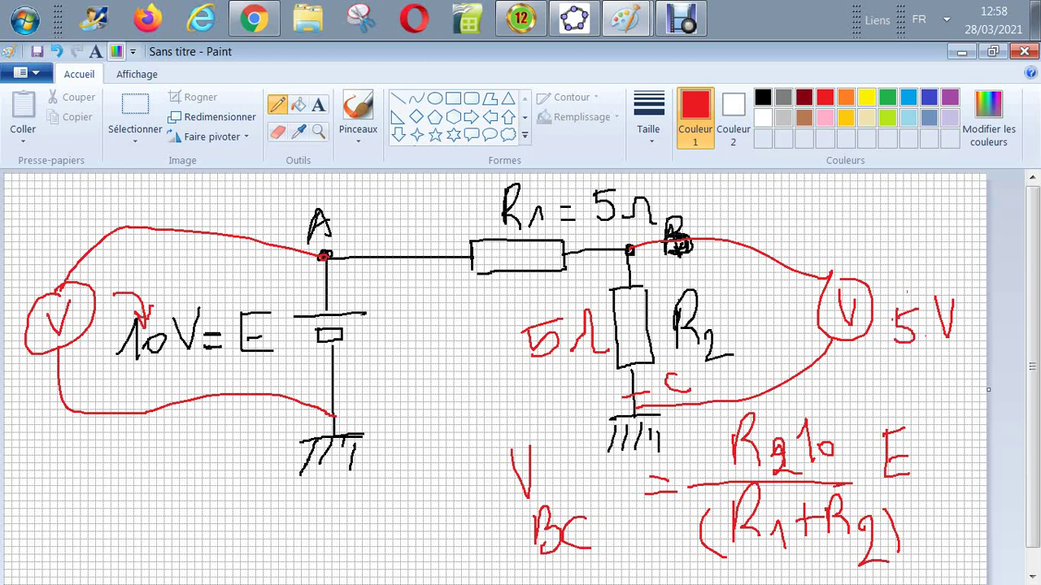
pyautogui.moveTo(292, 311)
pyautogui.mouseDown()
pyautogui.moveTo(371, 313)
pyautogui.moveTo(302, 315)
pyautogui.moveTo(358, 304)
pyautogui.mouseUp()
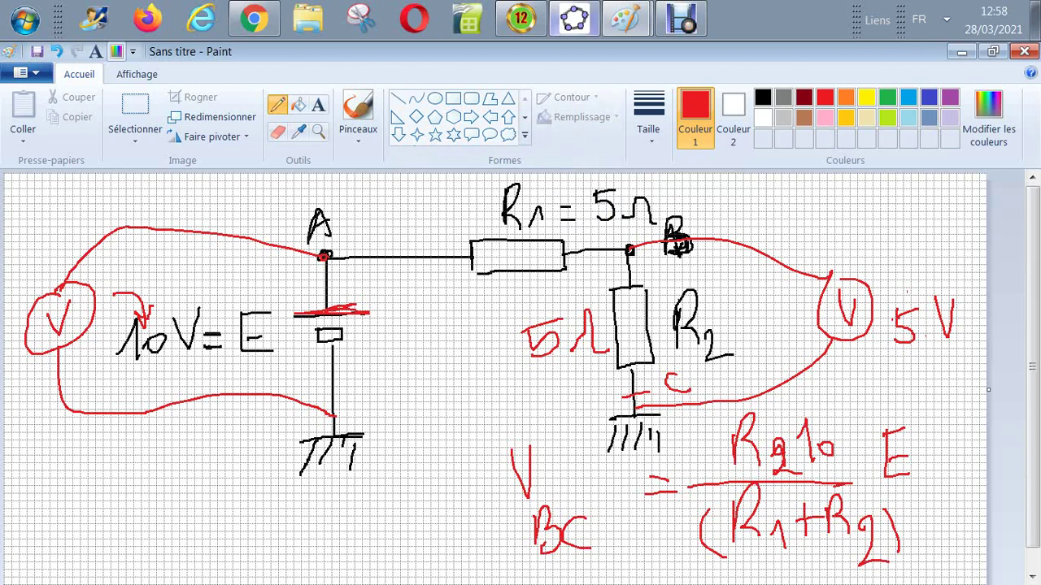
# Step: Switch to Micro-Cap 12 and place a vertical resistor R2 with a resistance of 5, below and to the right of R1
pyautogui.hotkey('alt', 'Tab')
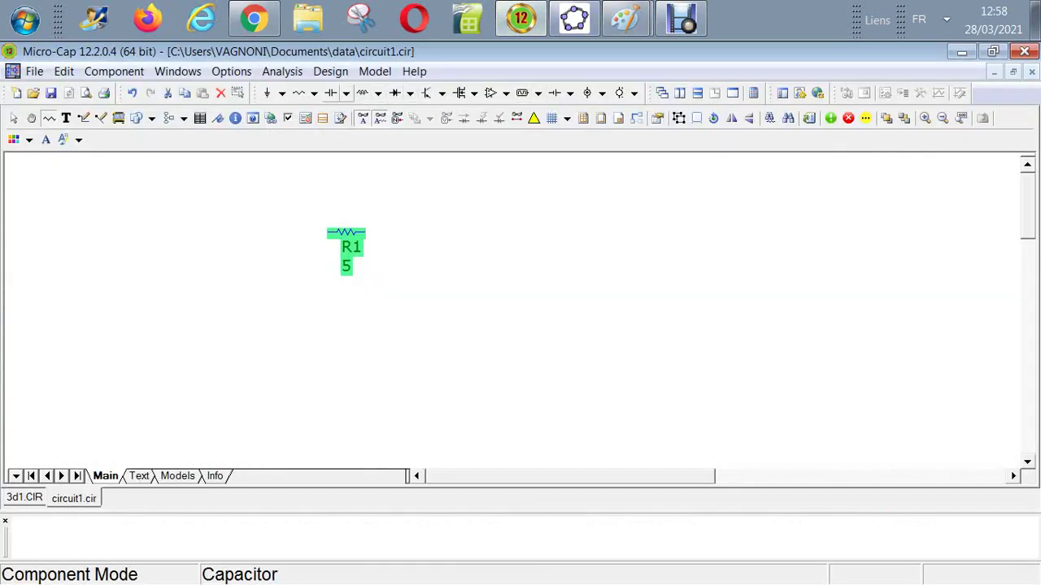
pyautogui.click(378, 92)
pyautogui.click(340, 172)
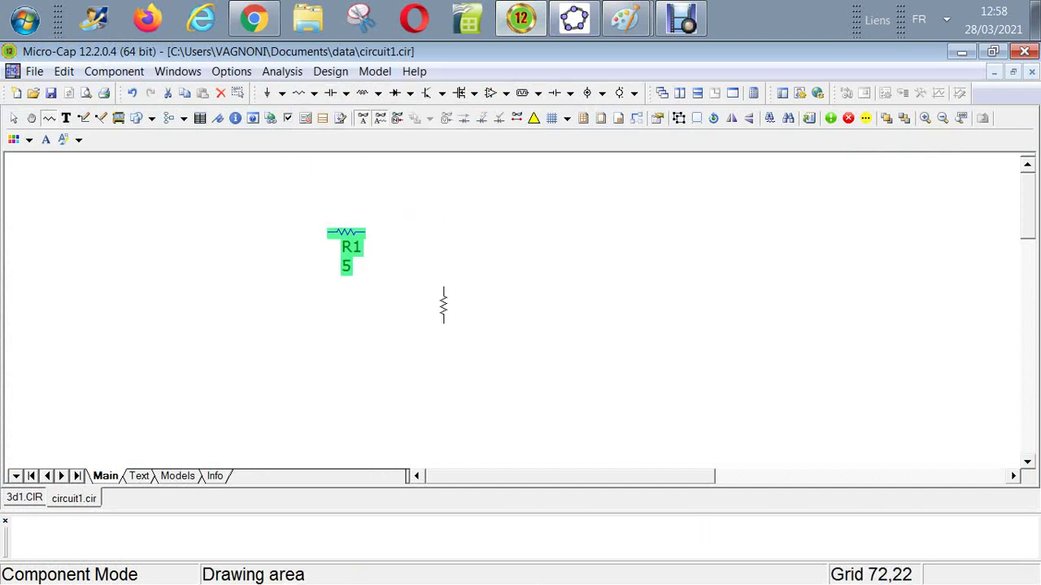
pyautogui.click(437, 299)
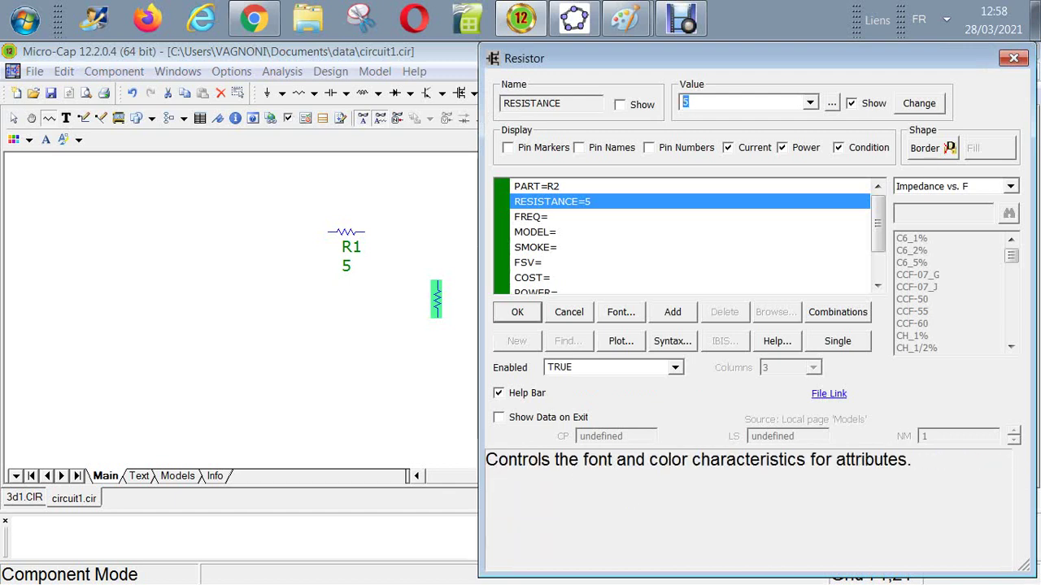
pyautogui.click(517, 312)
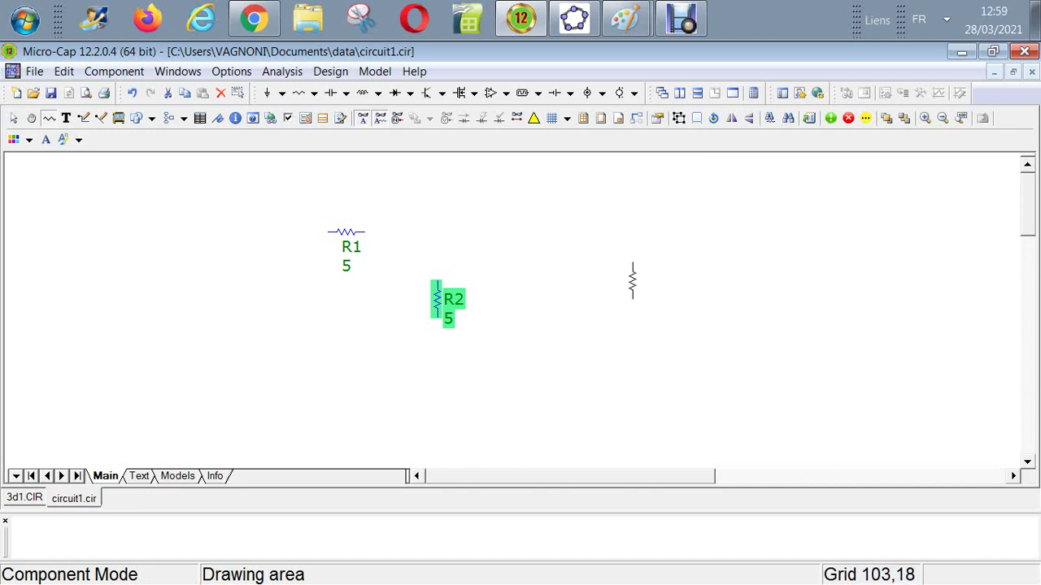
pyautogui.hotkey('ctrl', 'e')
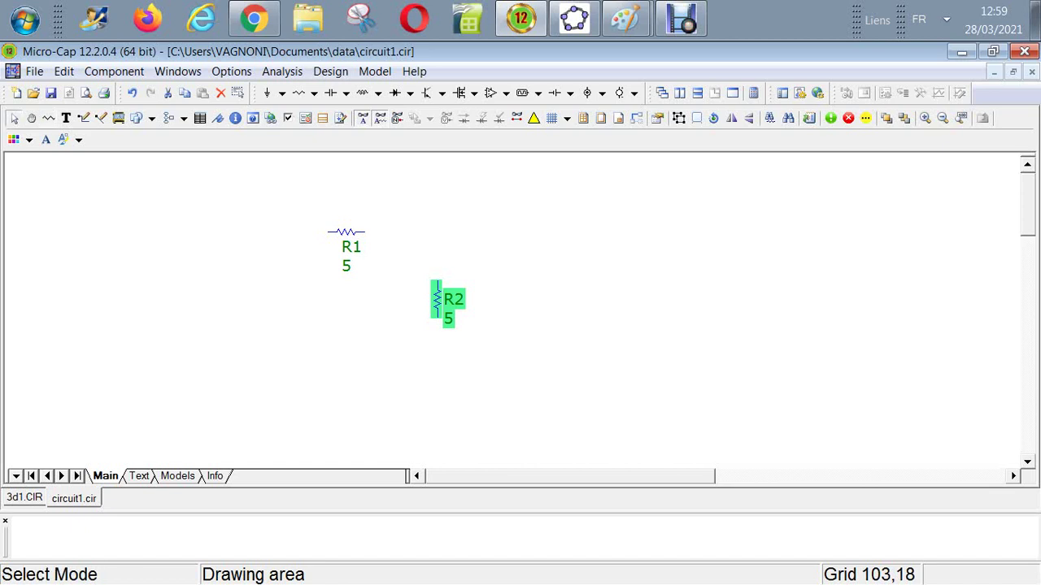
pyautogui.press('Escape')
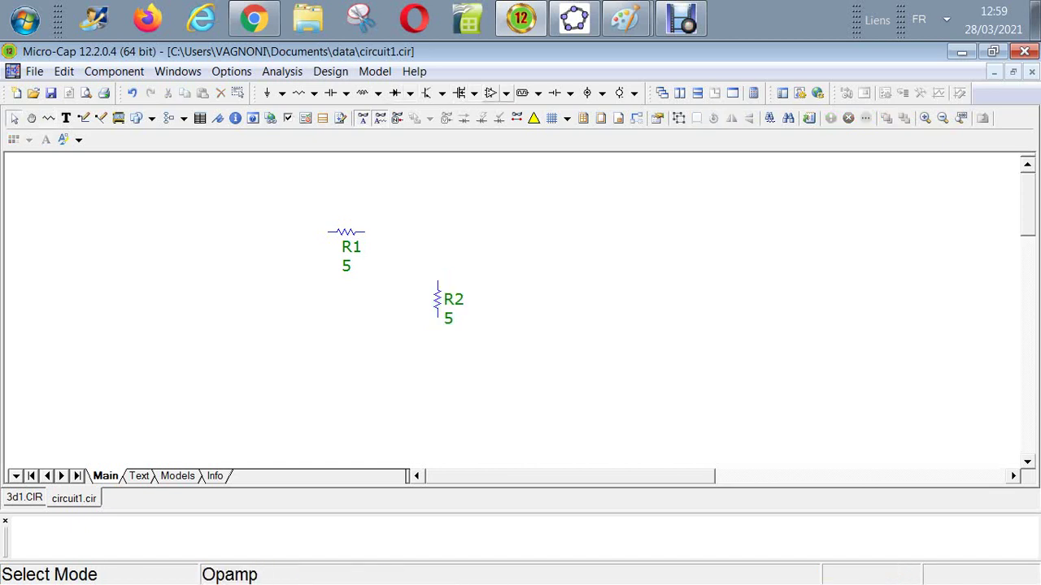
# Step: Place a vertical battery with its long plate up, below and to the left of R1, leaving its value blank
pyautogui.click(571, 92)
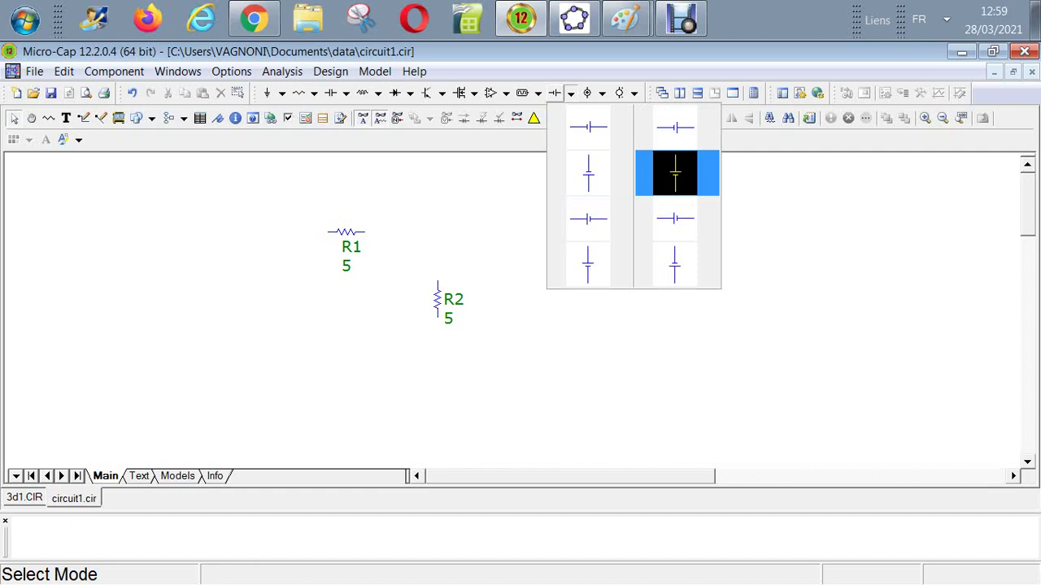
pyautogui.press('Escape')
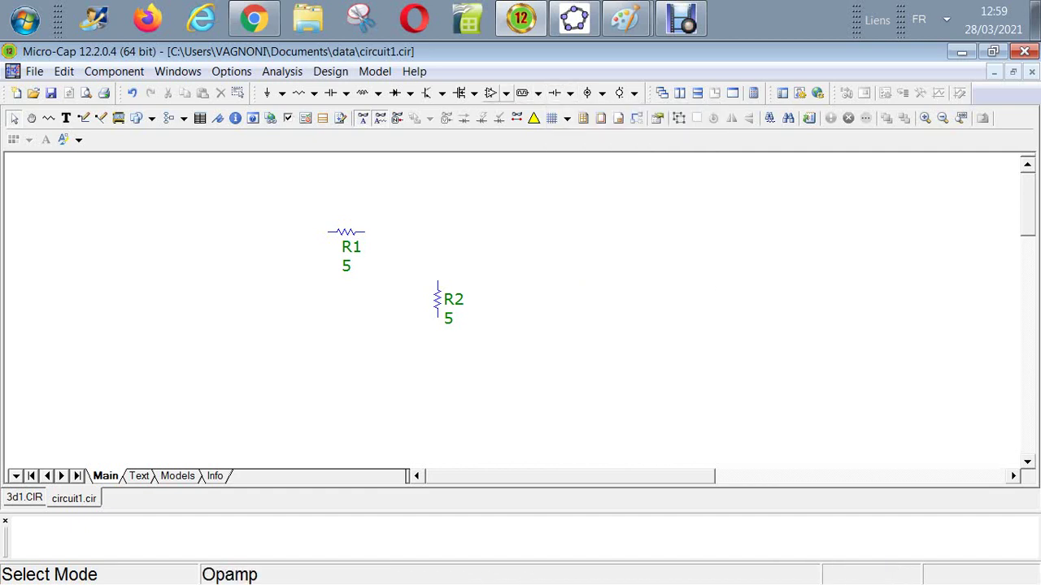
pyautogui.click(571, 92)
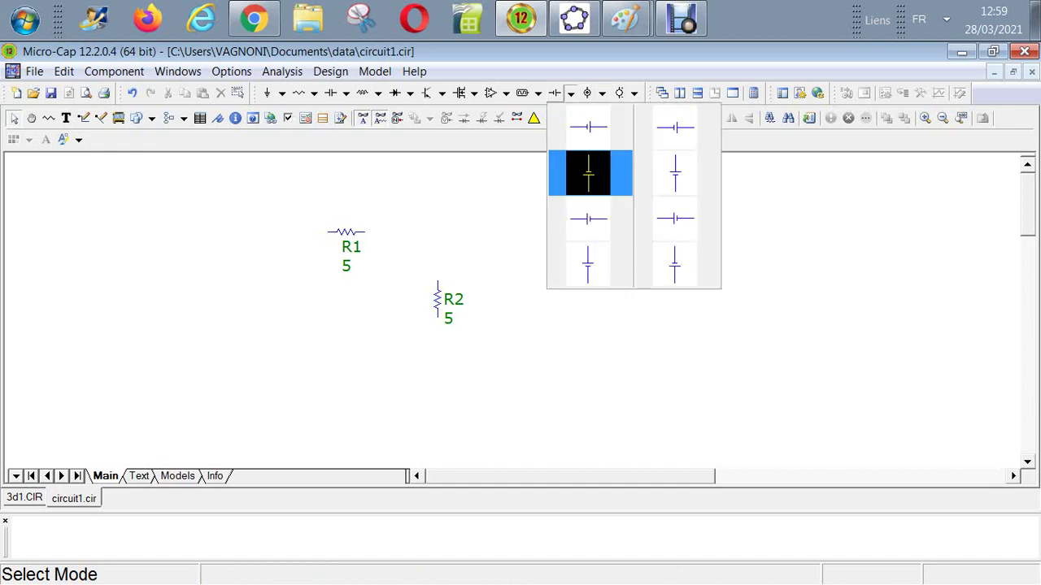
pyautogui.click(675, 173)
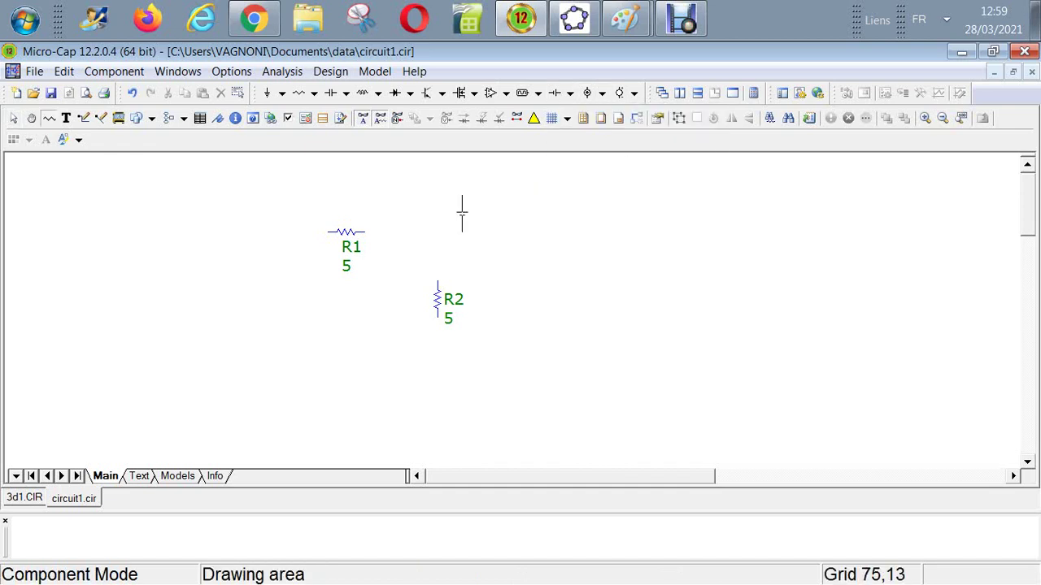
pyautogui.click(249, 288)
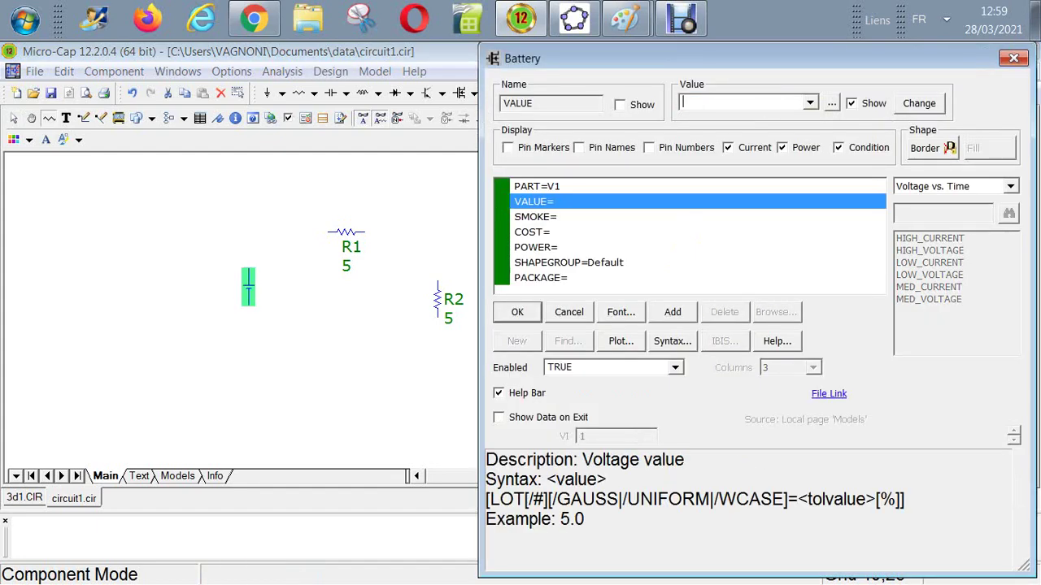
pyautogui.click(517, 312)
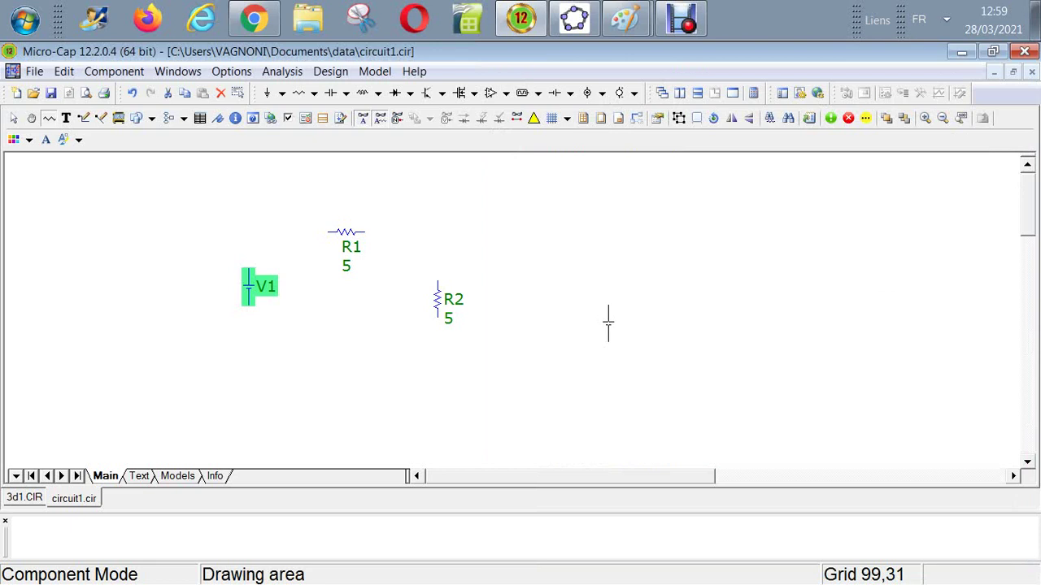
pyautogui.scroll(1, 608, 323)
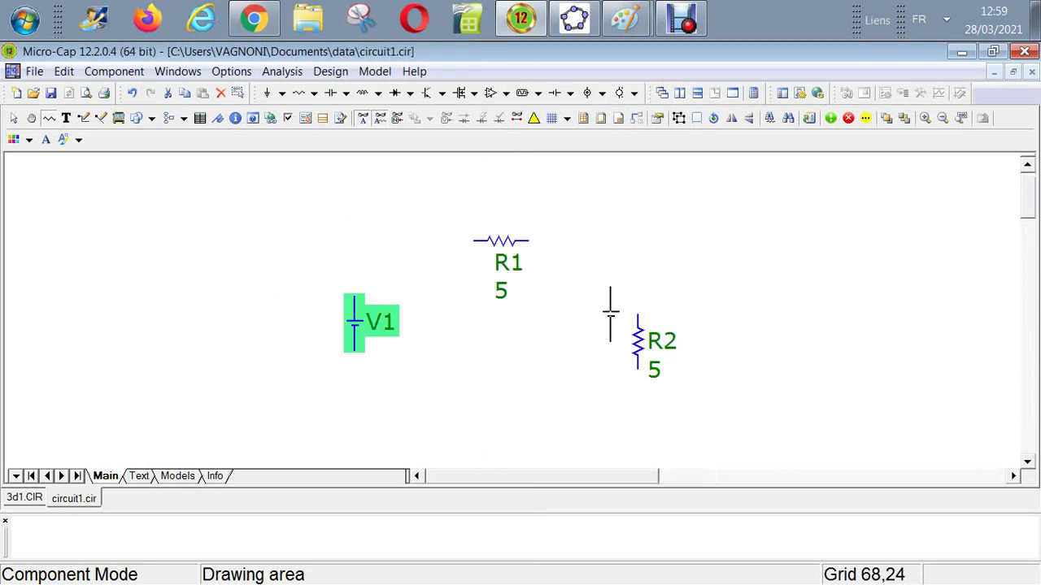
pyautogui.scroll(1, 610, 310)
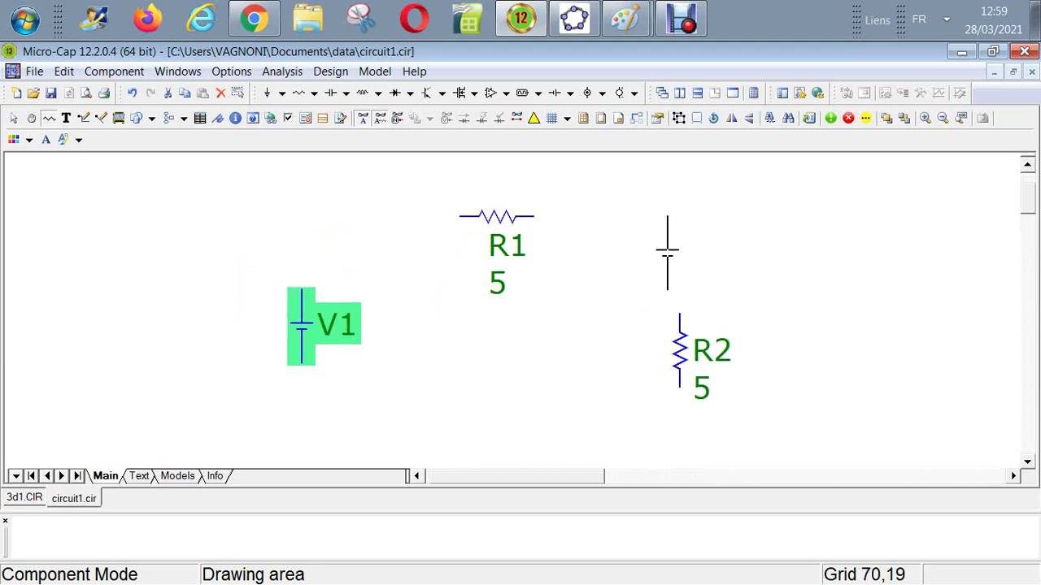
pyautogui.hotkey('ctrl', 'e')
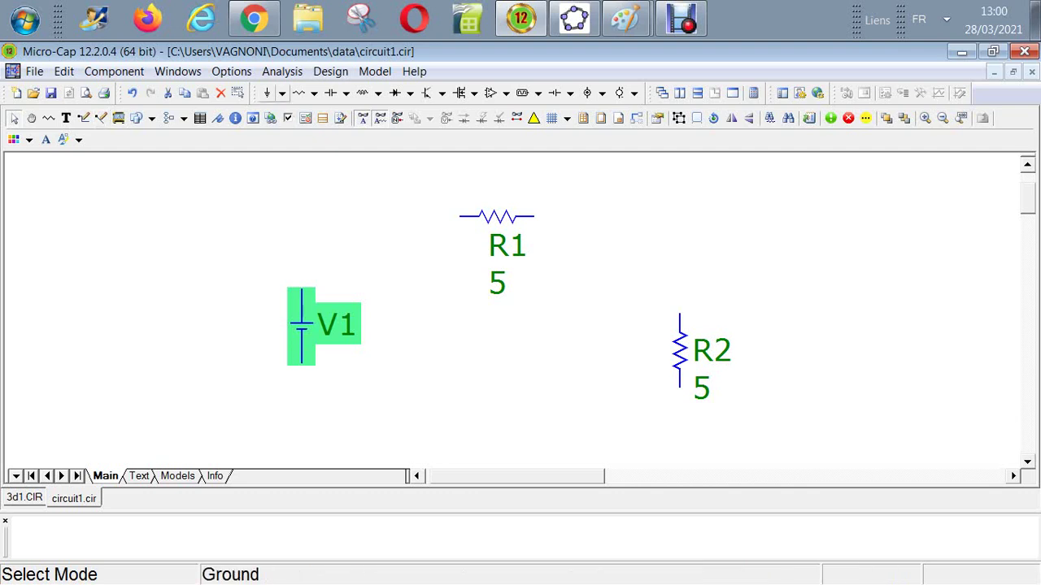
# Step: Place one ground symbol below battery V1 and another below resistor R2
pyautogui.click(282, 93)
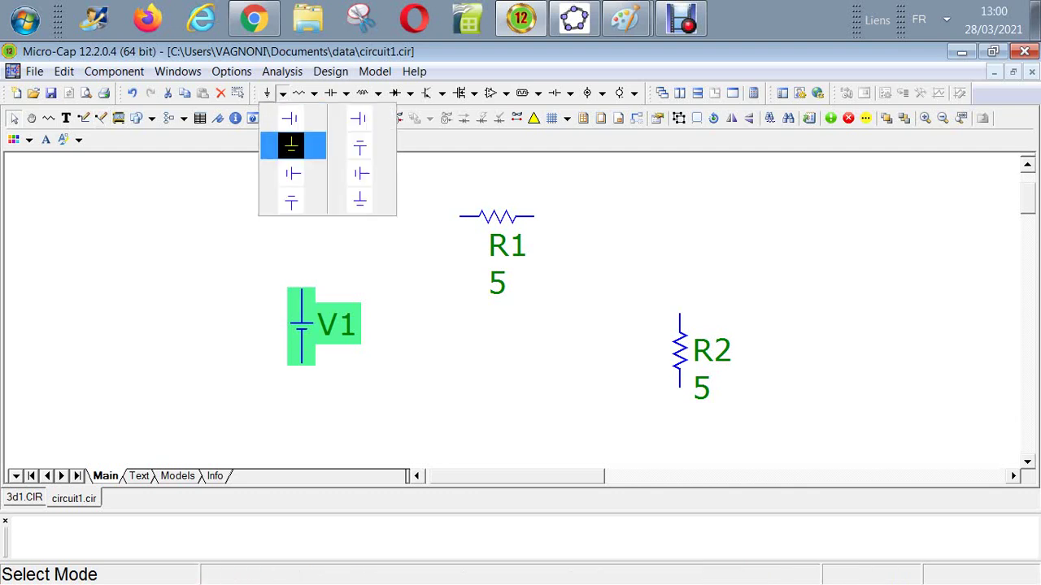
pyautogui.click(291, 146)
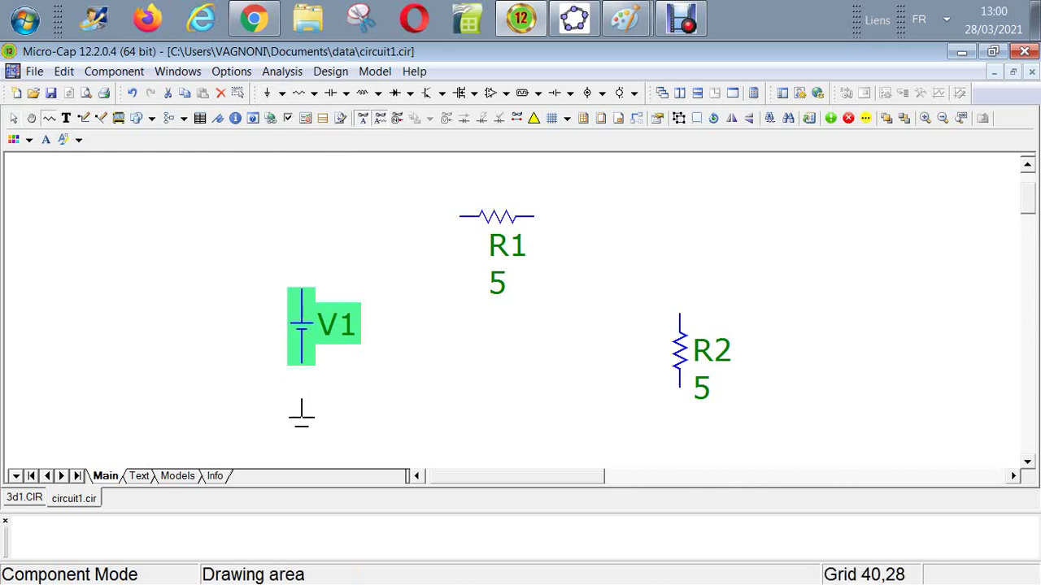
pyautogui.click(301, 411)
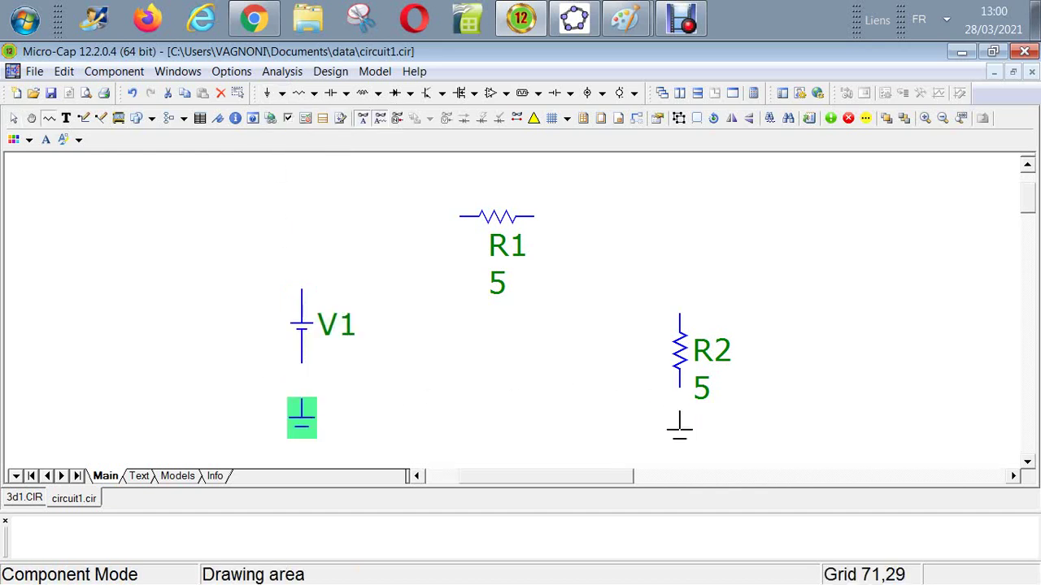
pyautogui.click(679, 425)
pyautogui.press('Escape')
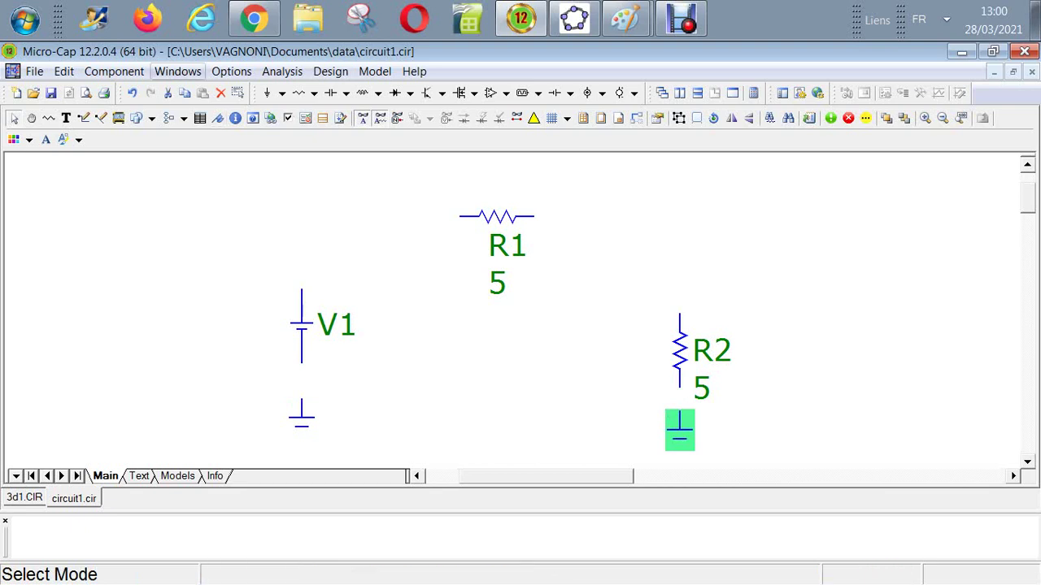
pyautogui.click(231, 71)
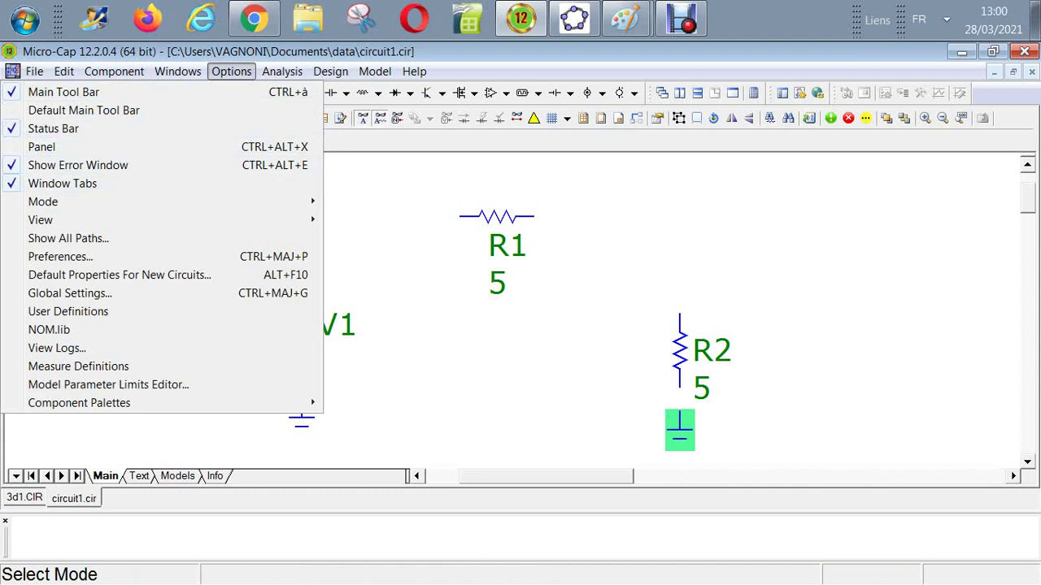
pyautogui.click(373, 169)
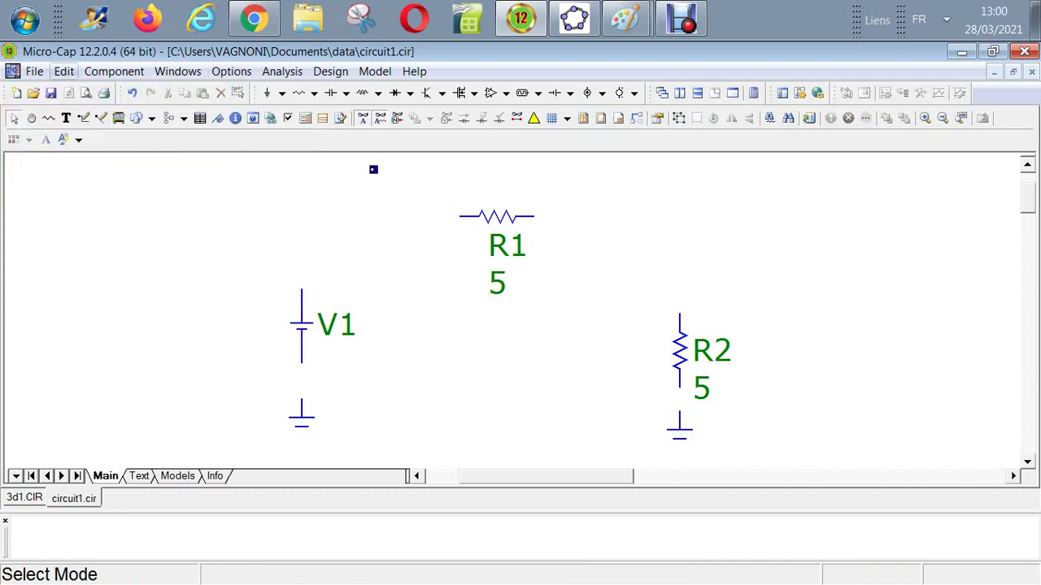
pyautogui.click(64, 72)
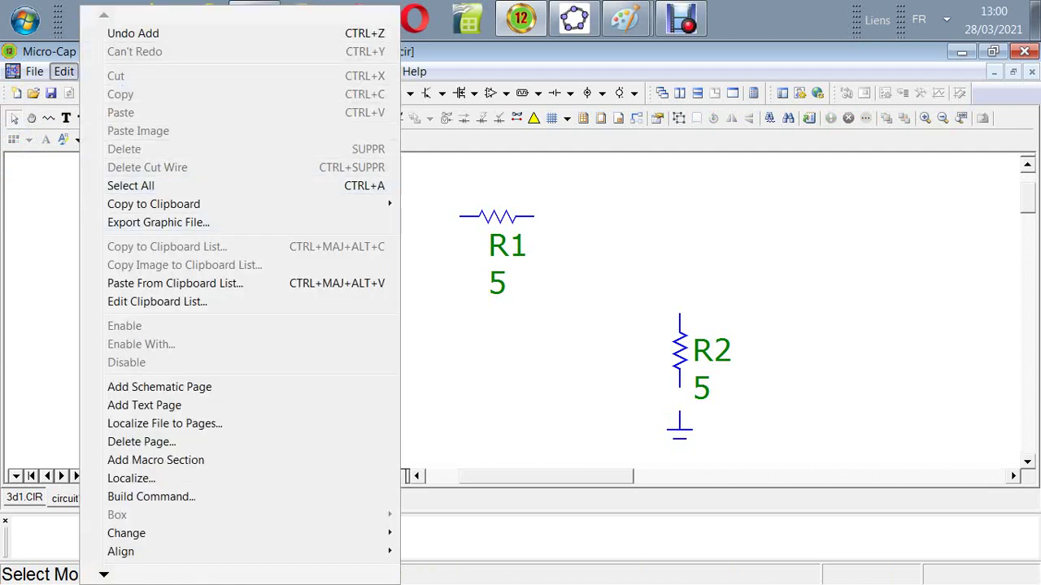
pyautogui.press('Escape')
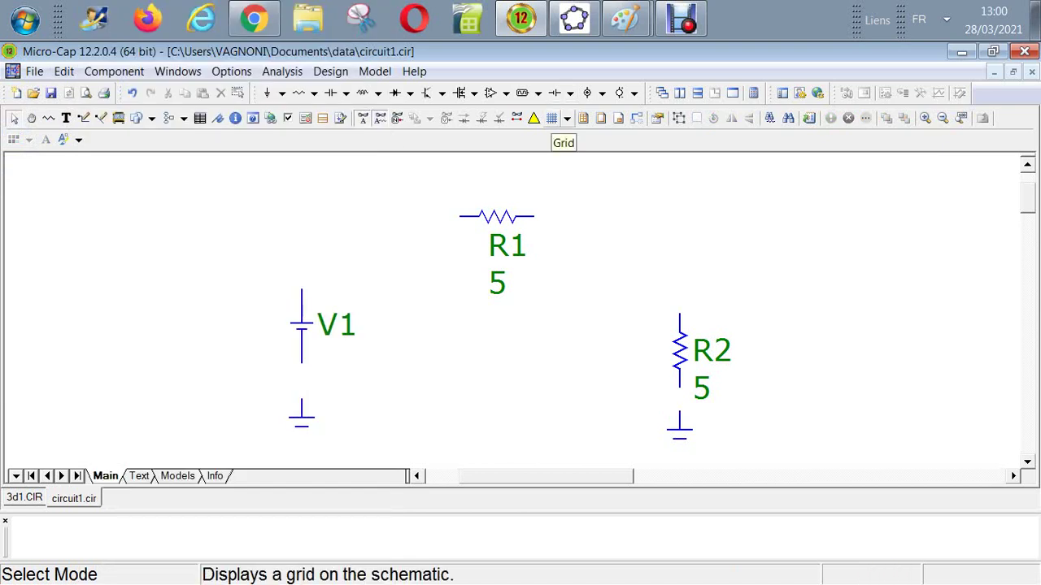
# Step: Try the Grid Bold 5, Grid Bold 6, Bold Grids User (10) and Graph Paper styles on the schematic, and return to No Grid
pyautogui.click(567, 119)
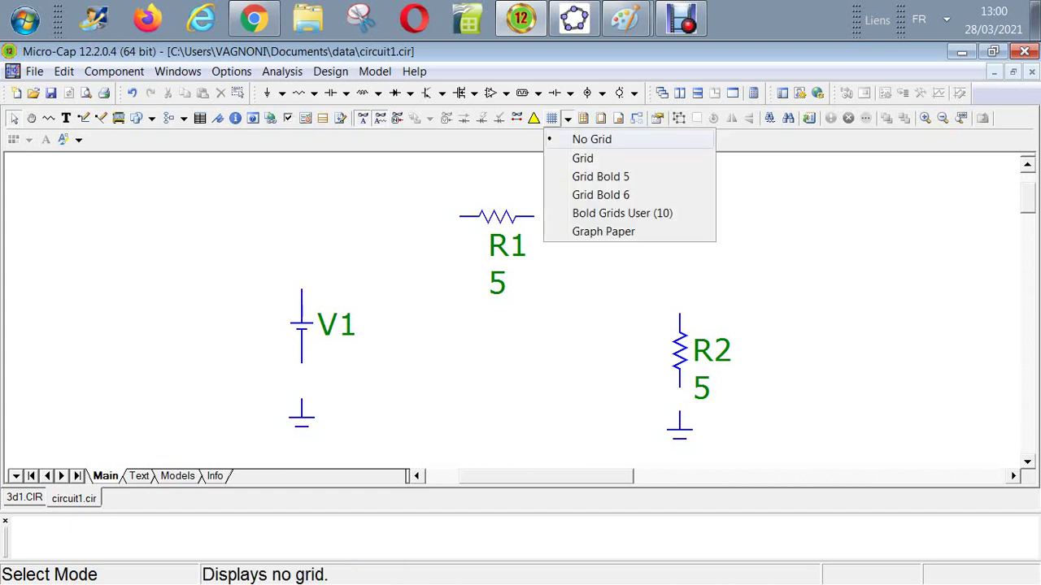
pyautogui.click(600, 176)
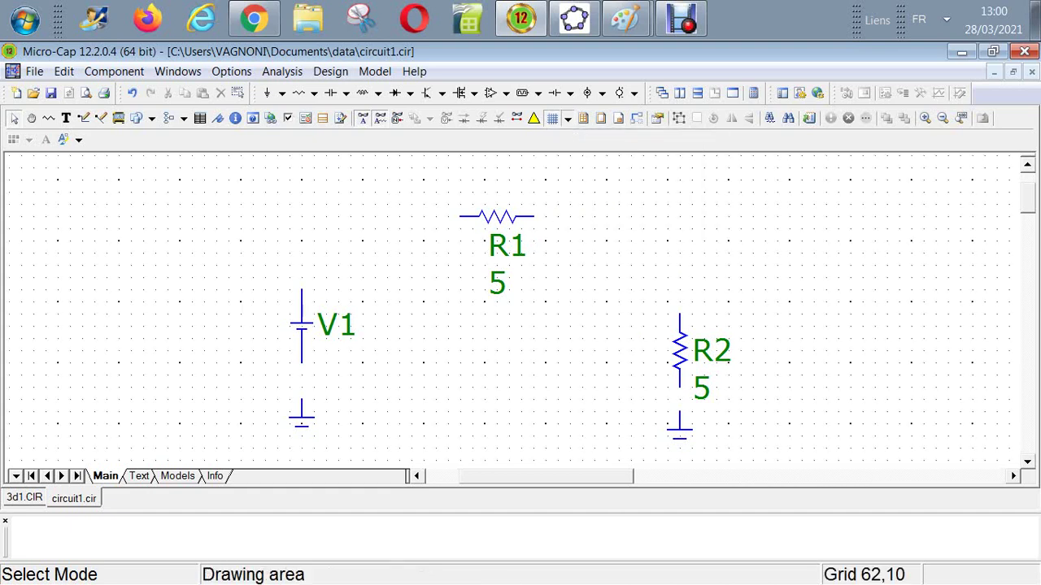
pyautogui.click(566, 118)
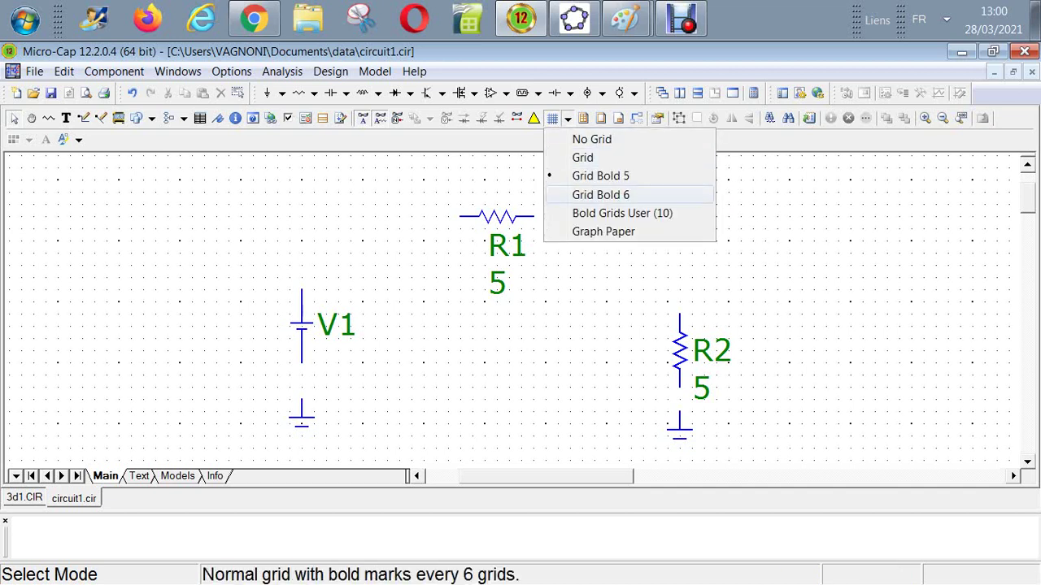
pyautogui.click(600, 195)
pyautogui.click(567, 119)
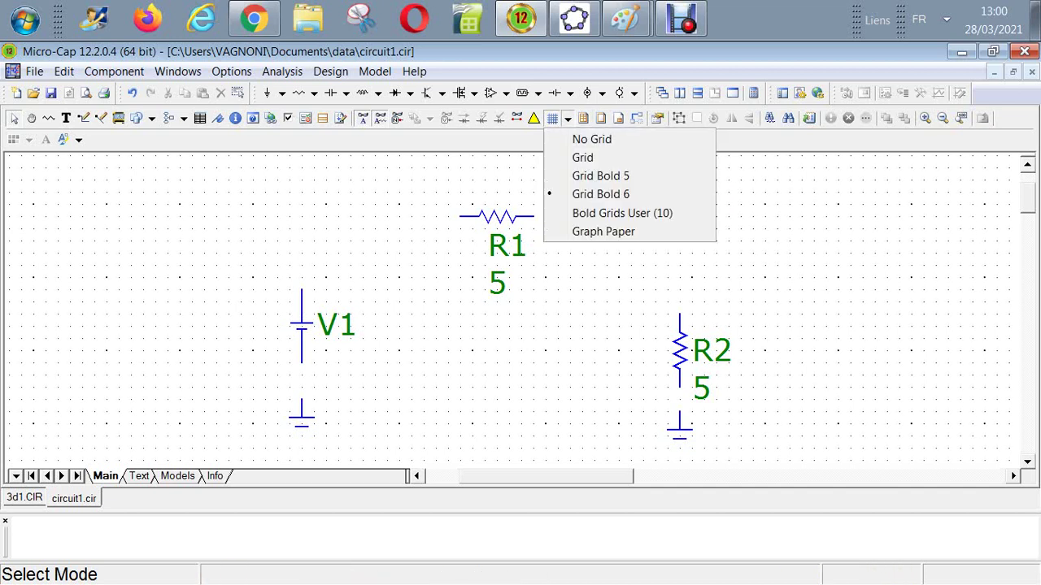
pyautogui.click(622, 213)
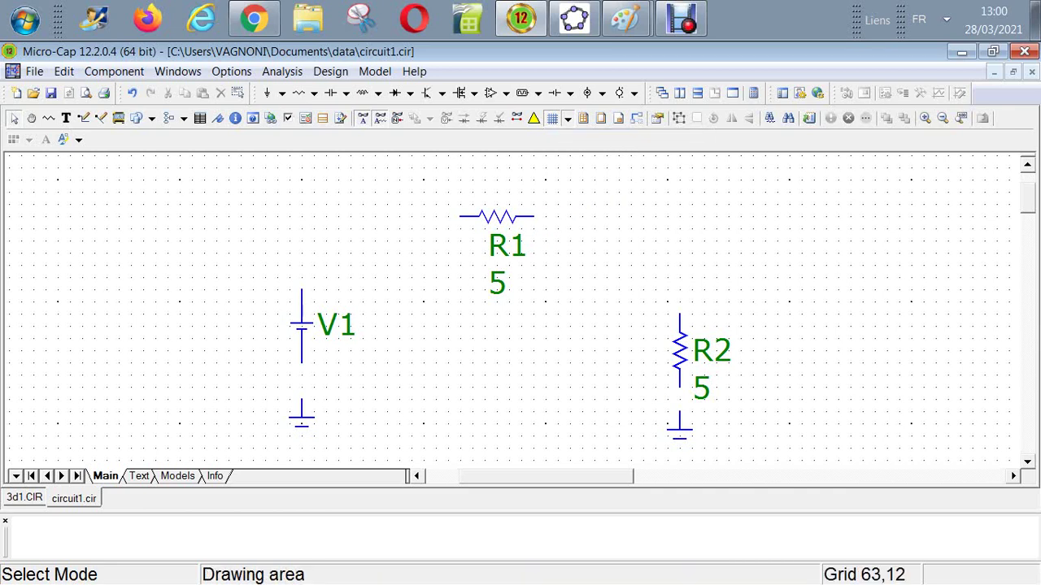
pyautogui.click(566, 119)
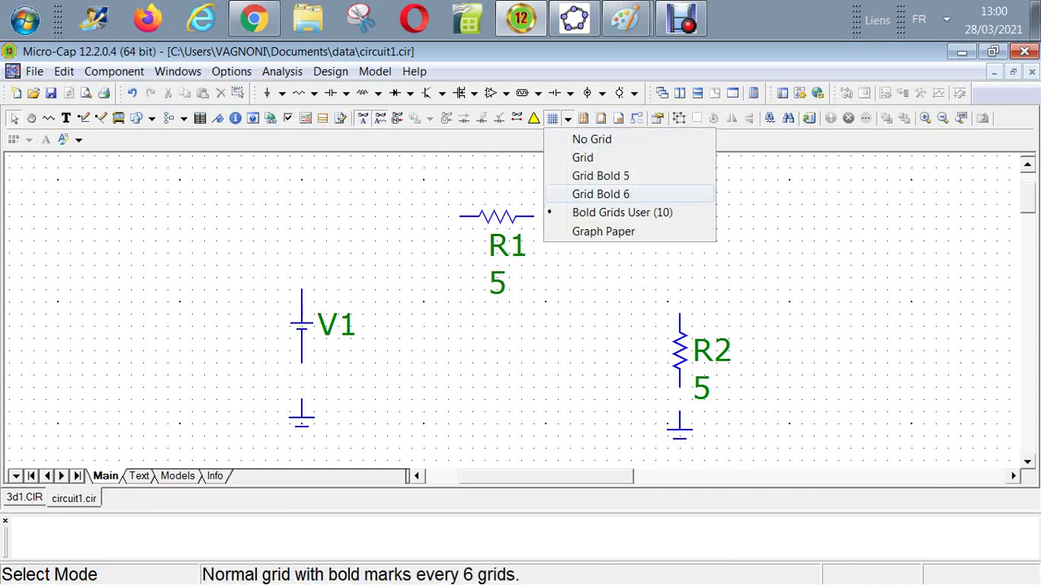
pyautogui.click(603, 232)
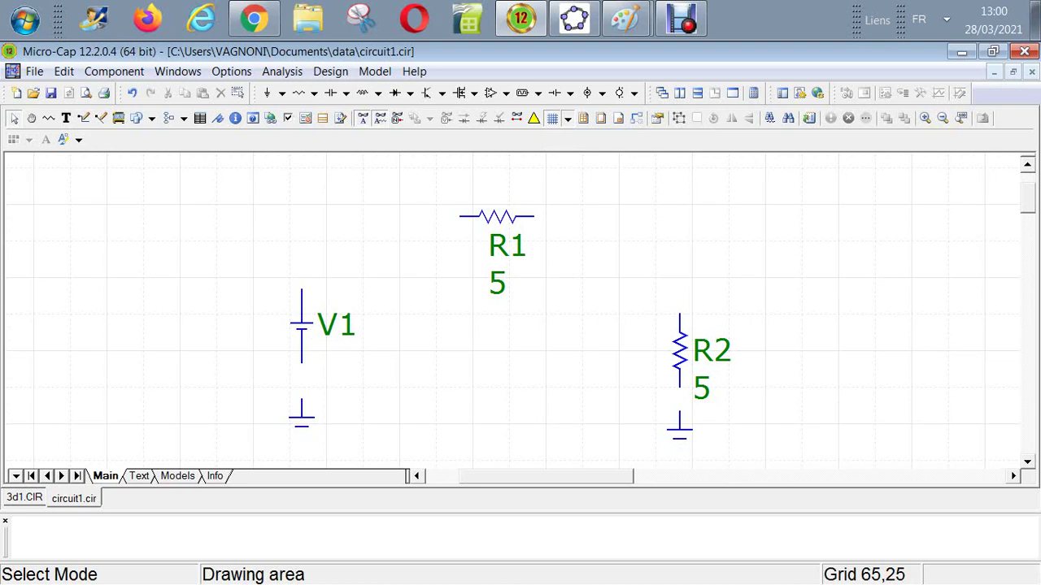
pyautogui.click(566, 119)
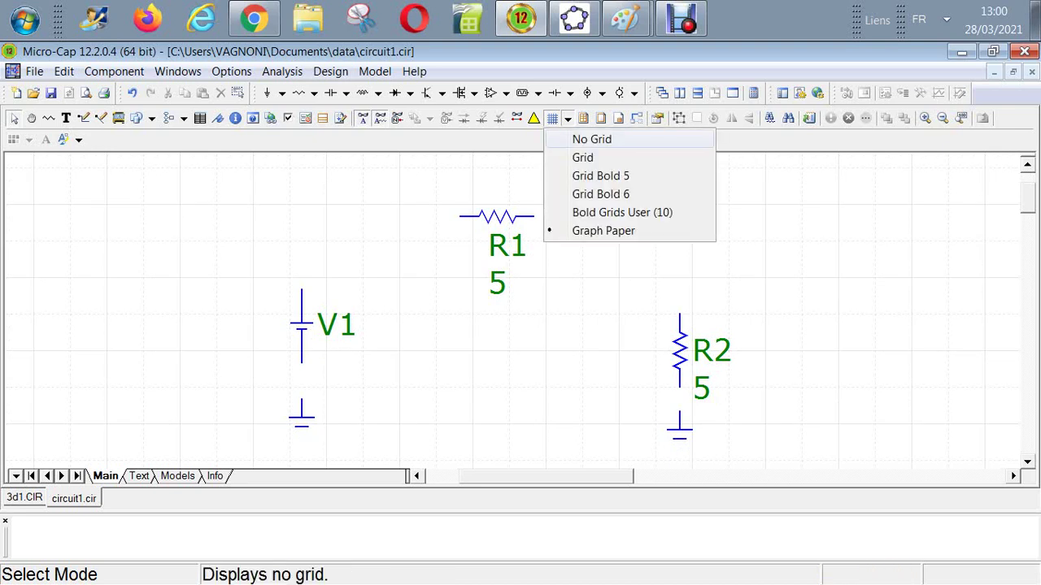
pyautogui.click(591, 139)
# Step: Try the plain Grid, Grid Bold 6 and Graph Paper styles in turn on the schematic
pyautogui.click(567, 119)
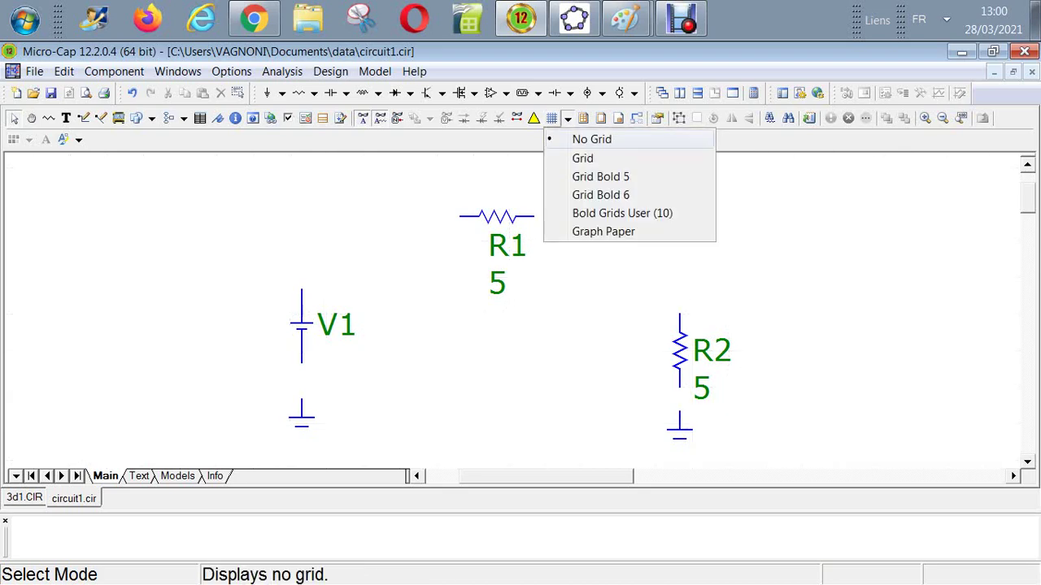
pyautogui.click(582, 157)
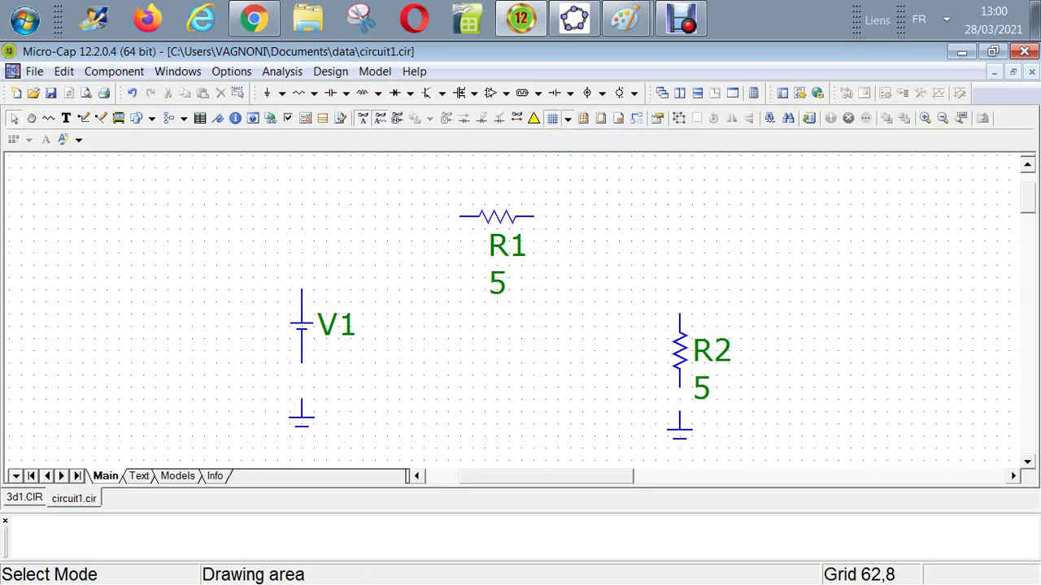
pyautogui.click(567, 119)
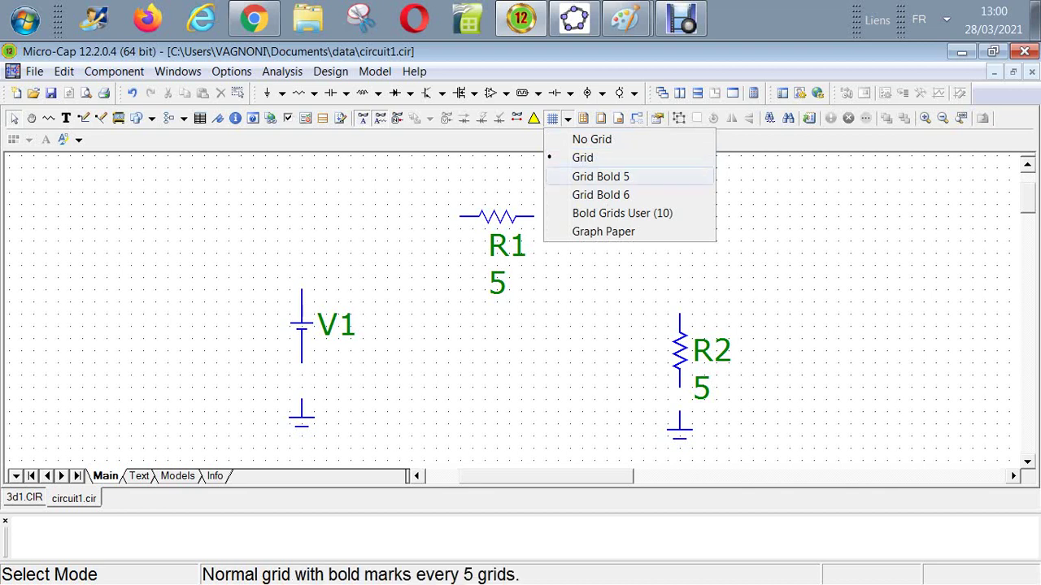
pyautogui.click(600, 196)
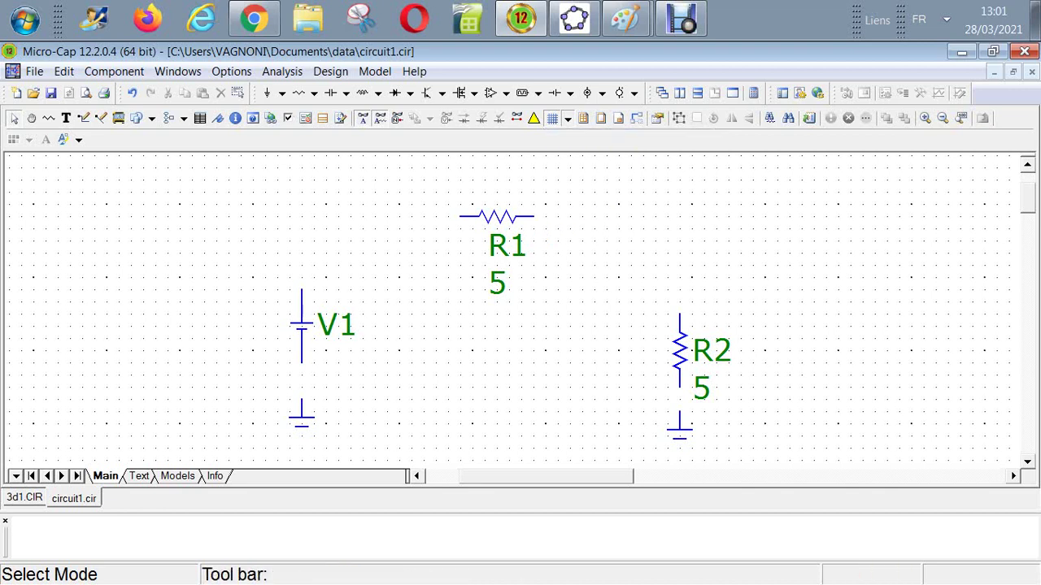
pyautogui.click(566, 118)
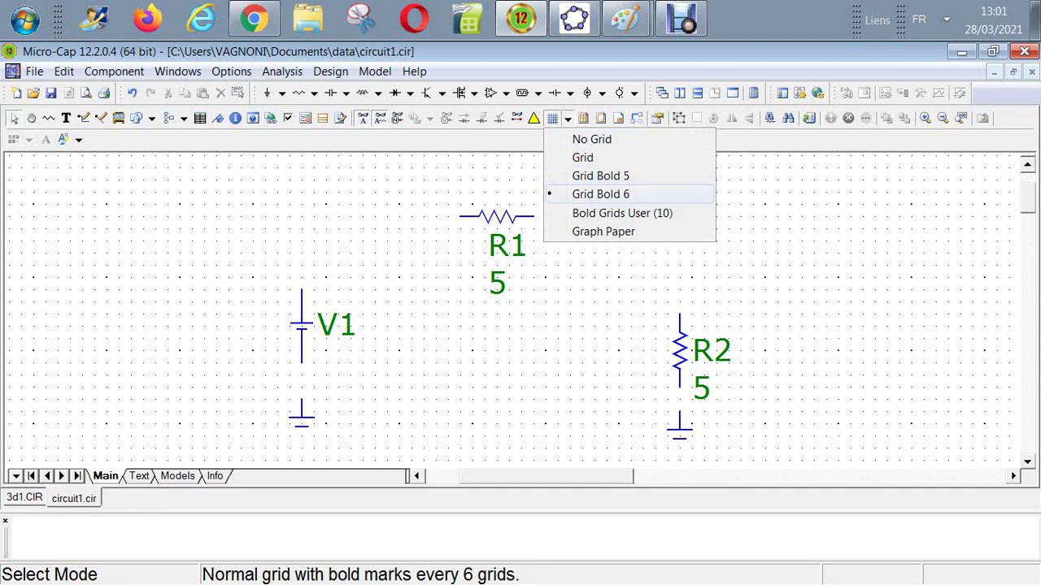
pyautogui.click(603, 232)
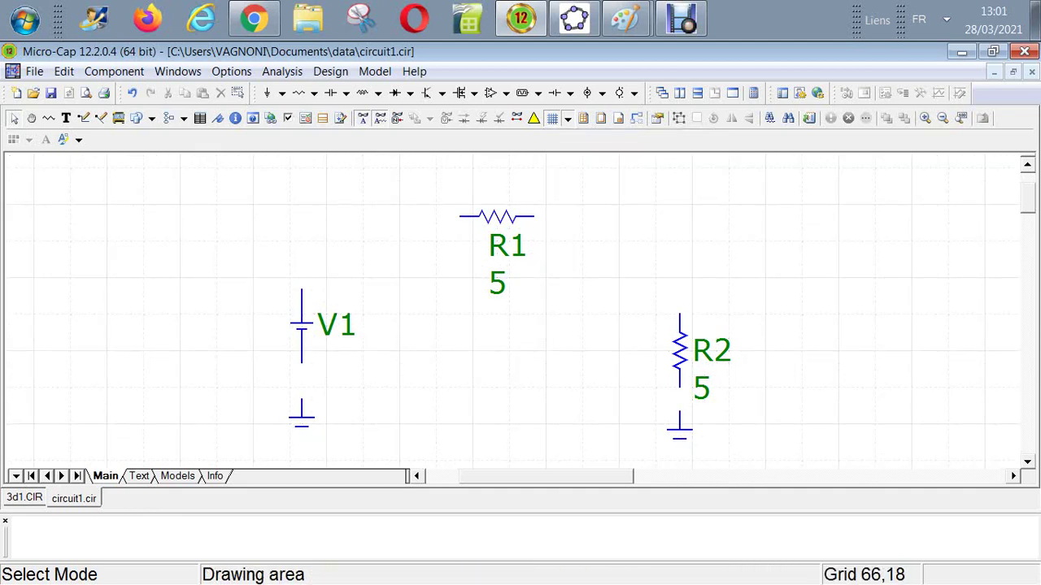
# Step: Set the schematic's grid style to the plain dotted Grid
pyautogui.click(567, 119)
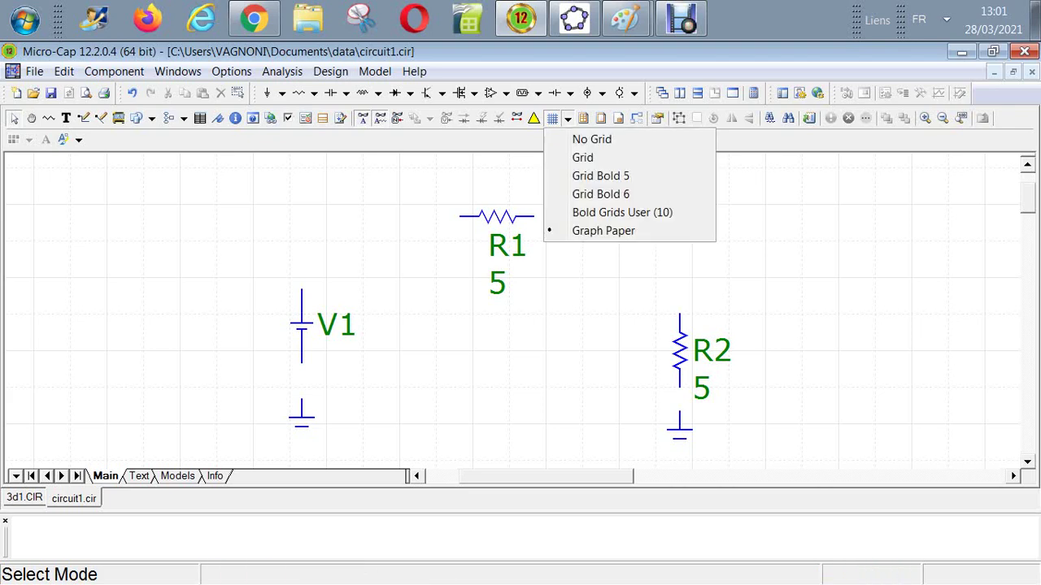
pyautogui.click(582, 157)
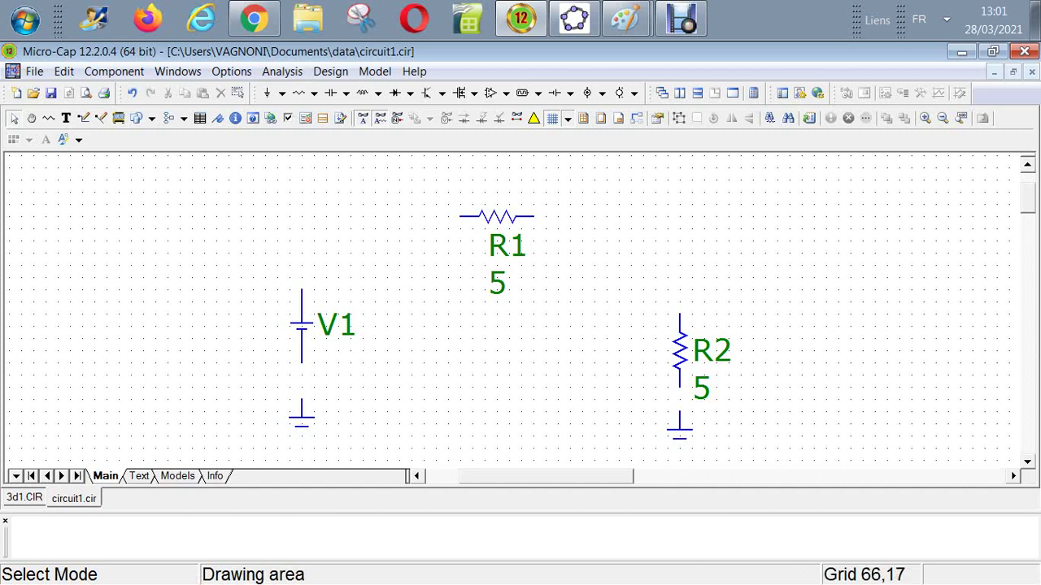
# Step: Move R2 and its ground symbol up two grid spaces together, and raise R2 alone by two more grid spaces
pyautogui.moveTo(631, 299); pyautogui.dragTo(740, 412)
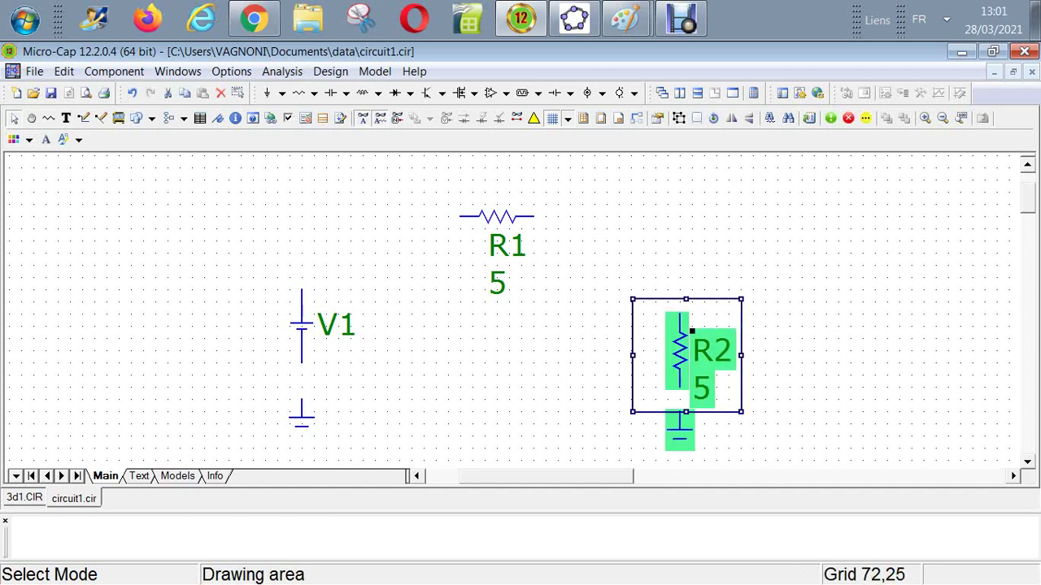
pyautogui.moveTo(692, 331); pyautogui.dragTo(692, 306)
pyautogui.click(777, 356)
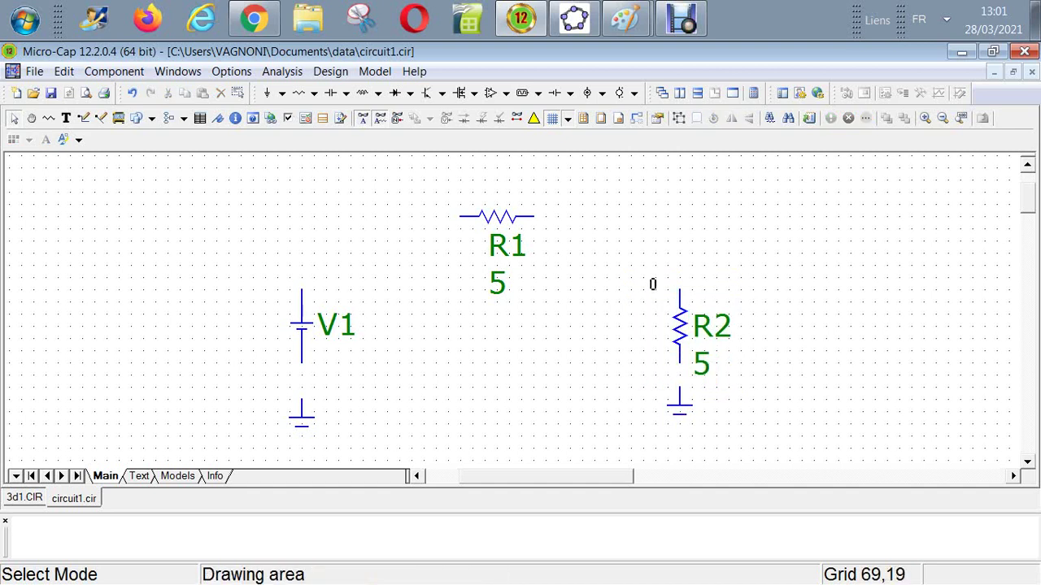
pyautogui.moveTo(650, 279); pyautogui.dragTo(741, 374)
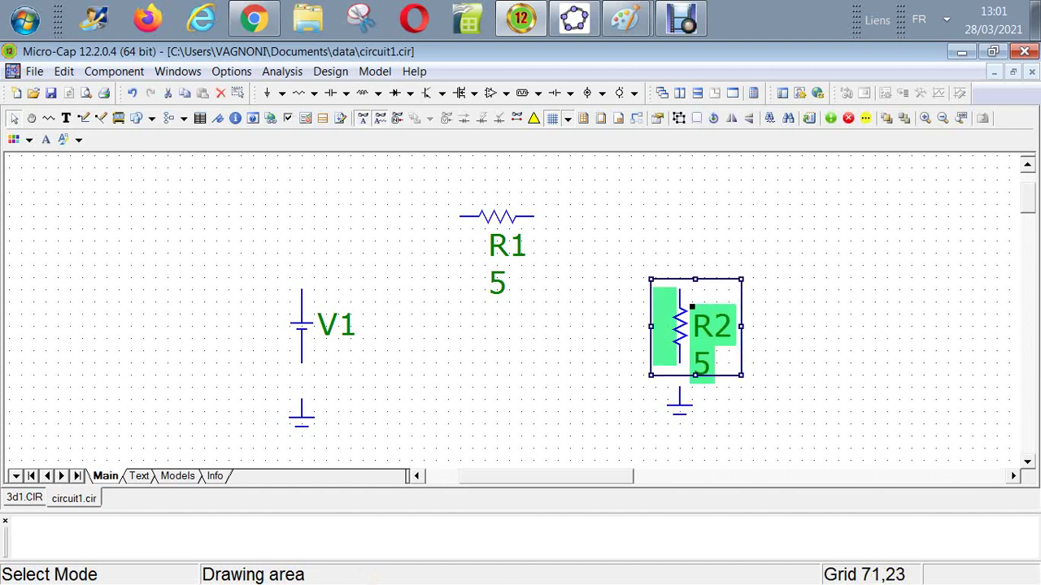
pyautogui.moveTo(691, 307); pyautogui.dragTo(691, 282)
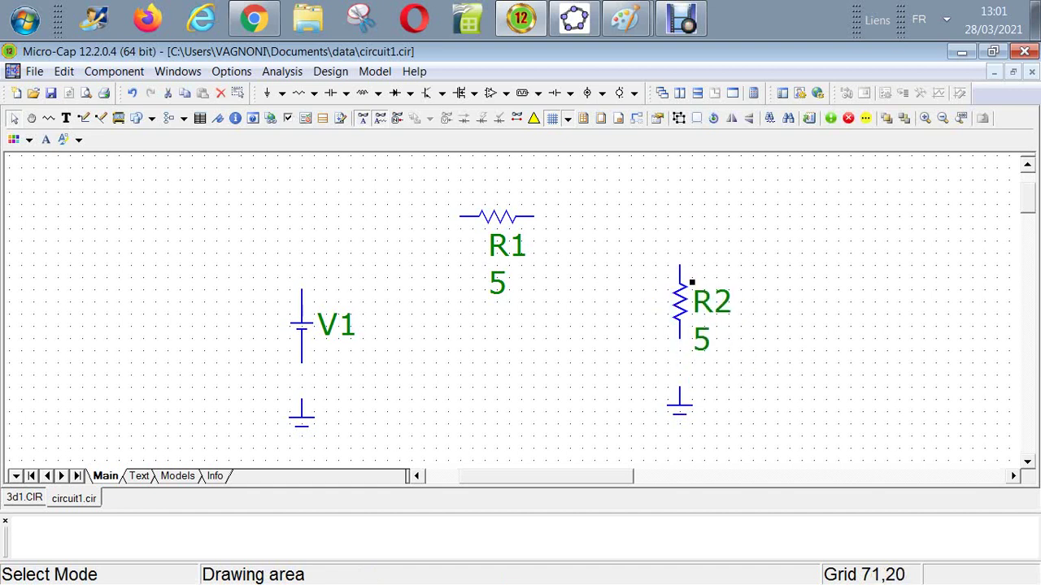
pyautogui.click(692, 285)
pyautogui.click(635, 321)
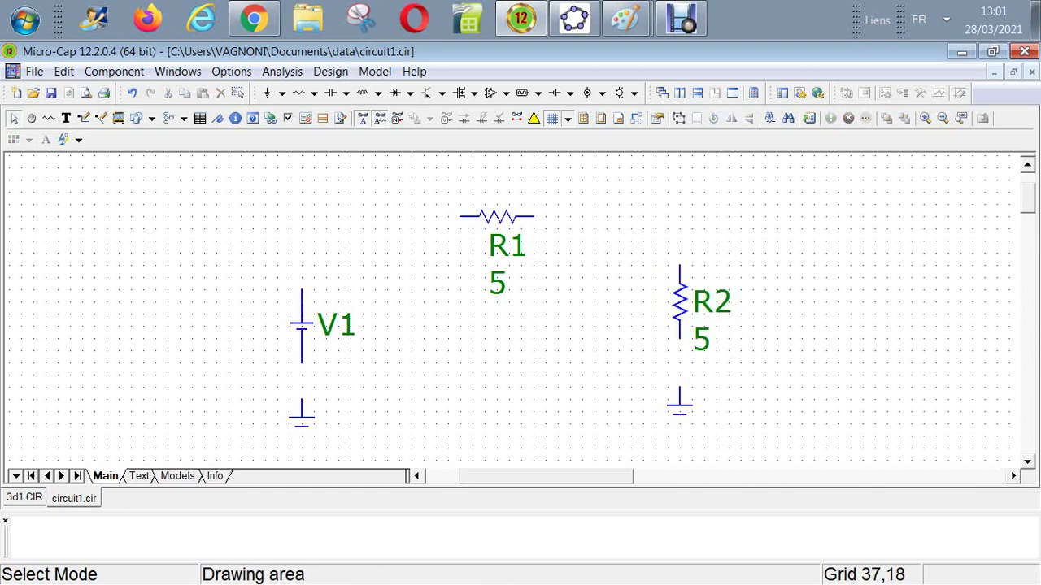
# Step: Move battery V1 up three grid spaces and its ground symbol up one, level with R2's ground
pyautogui.moveTo(271, 276); pyautogui.dragTo(365, 378)
pyautogui.moveTo(317, 305); pyautogui.dragTo(317, 269)
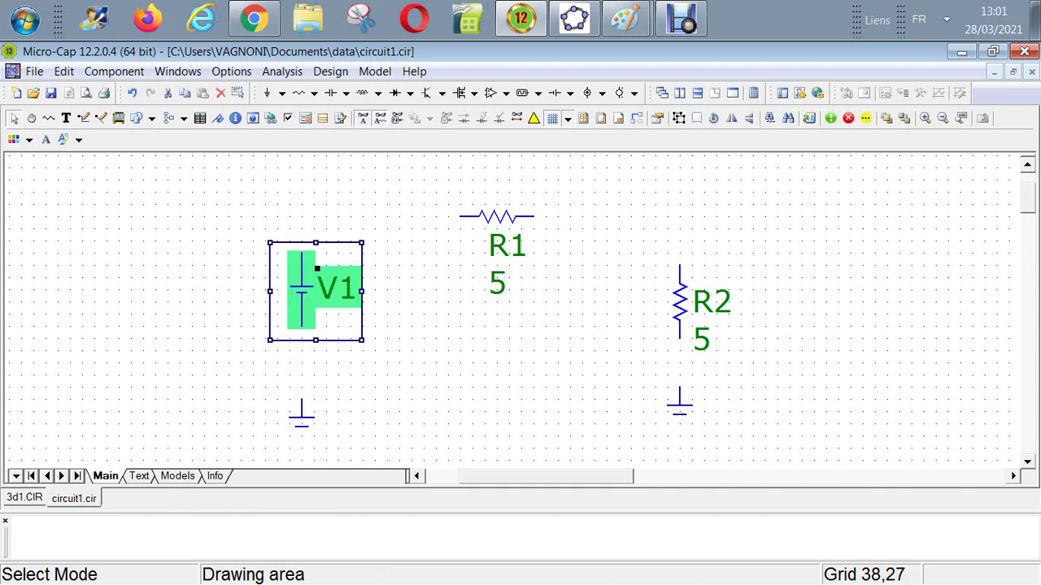
pyautogui.moveTo(274, 382); pyautogui.dragTo(334, 421)
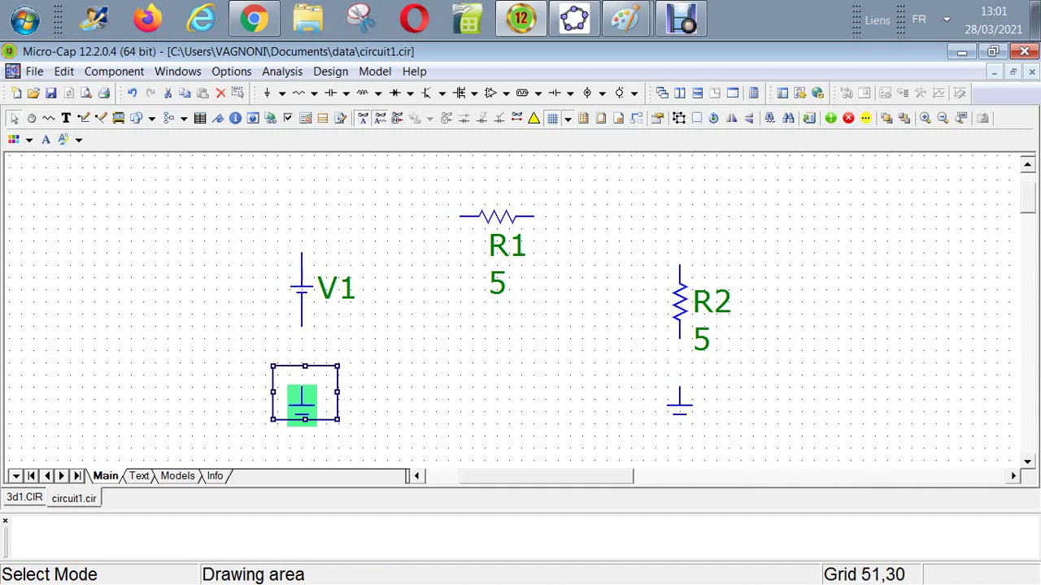
pyautogui.click(423, 439)
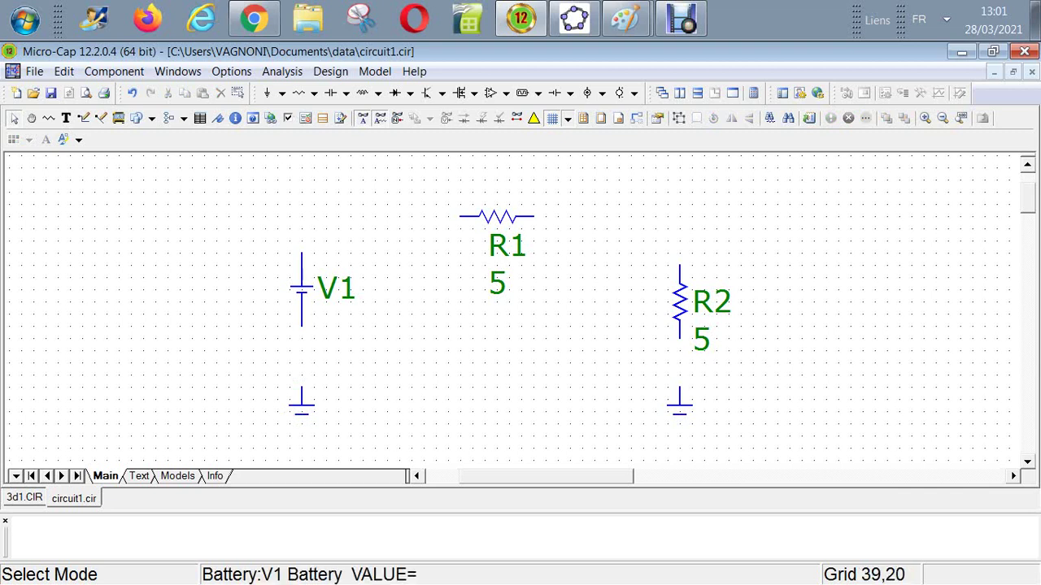
# Step: Move the V1 label to the left side of the battery symbol
pyautogui.click(316, 270)
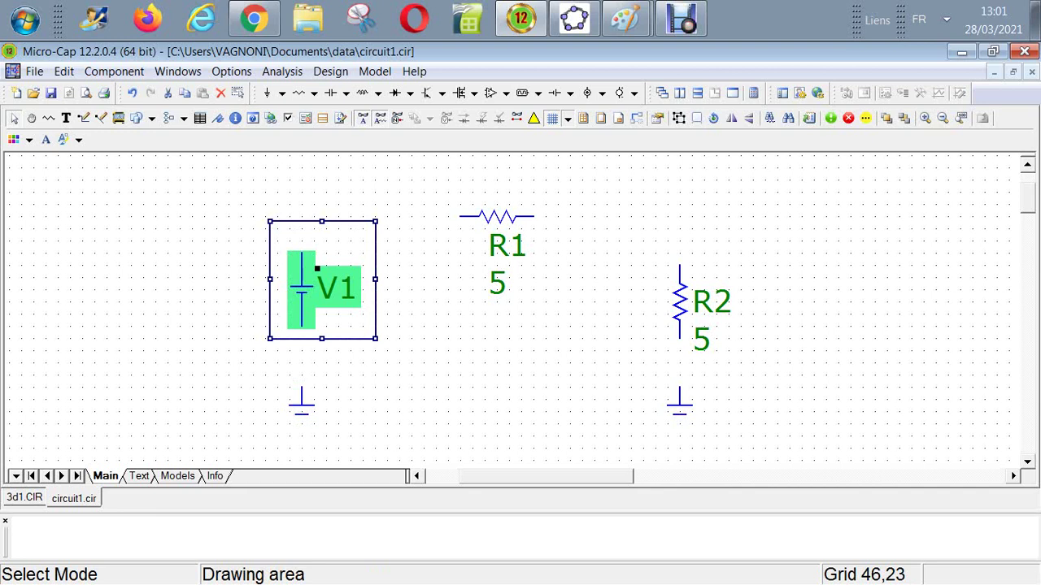
pyautogui.press('Escape')
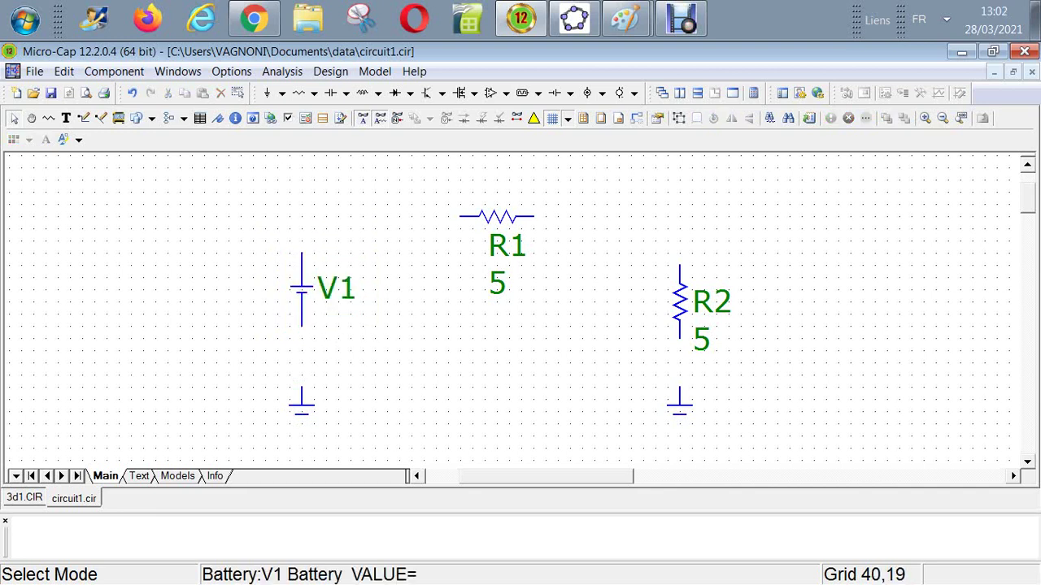
pyautogui.moveTo(317, 268)
pyautogui.mouseDown()
pyautogui.moveTo(249, 284)
pyautogui.moveTo(241, 275)
pyautogui.mouseUp()
pyautogui.click(378, 305)
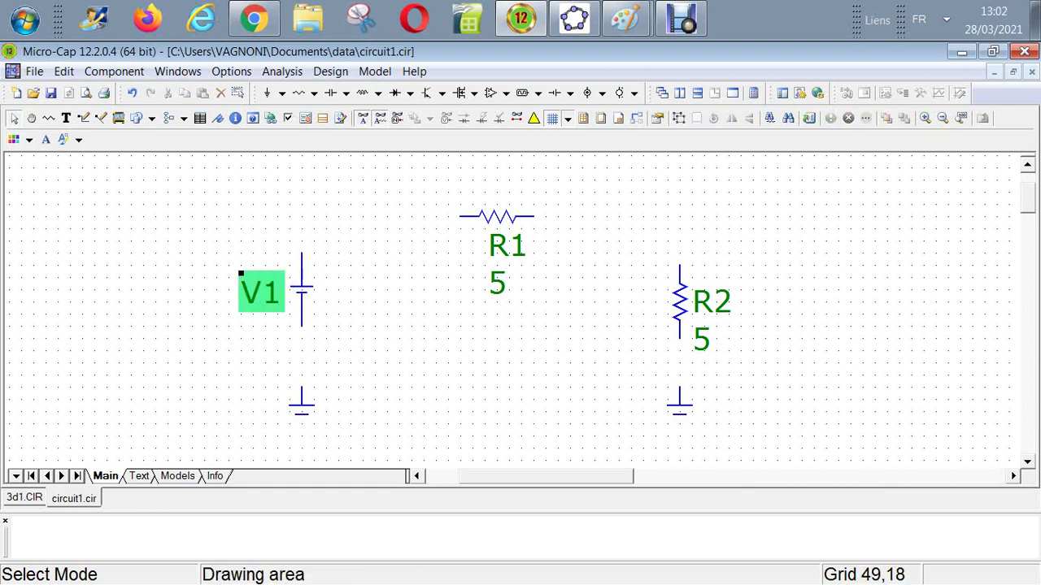
# Step: Move the R1 label above its resistor with the value 5 just below it, and place R2's value 5 left of R2
pyautogui.moveTo(487, 225); pyautogui.dragTo(480, 167)
pyautogui.moveTo(487, 265); pyautogui.dragTo(488, 235)
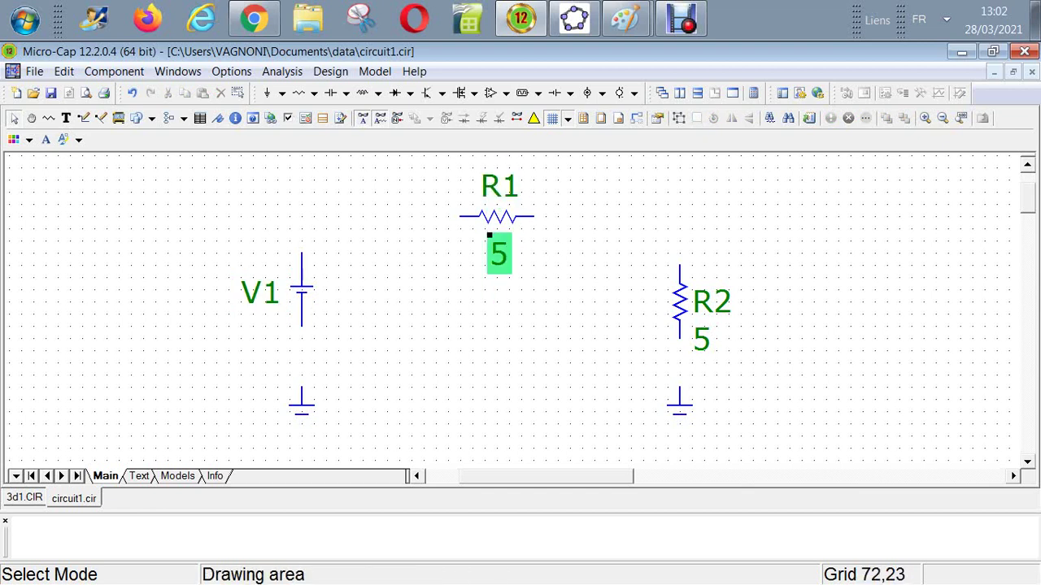
pyautogui.moveTo(690, 320); pyautogui.dragTo(632, 286)
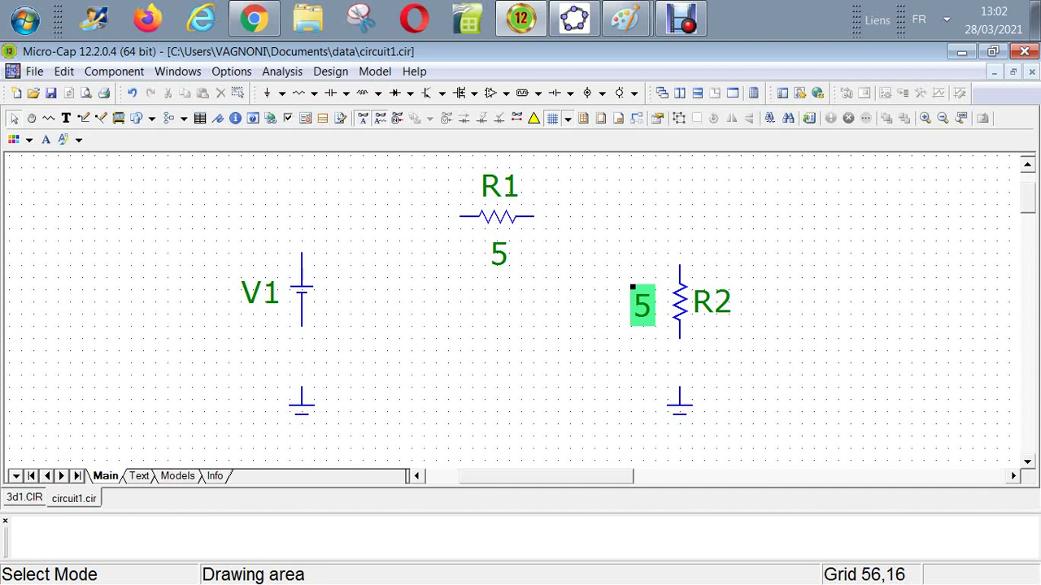
# Step: Change the value text below resistor R1 to 5ohm
pyautogui.click(490, 240)
pyautogui.click(490, 240)
pyautogui.click(508, 249)
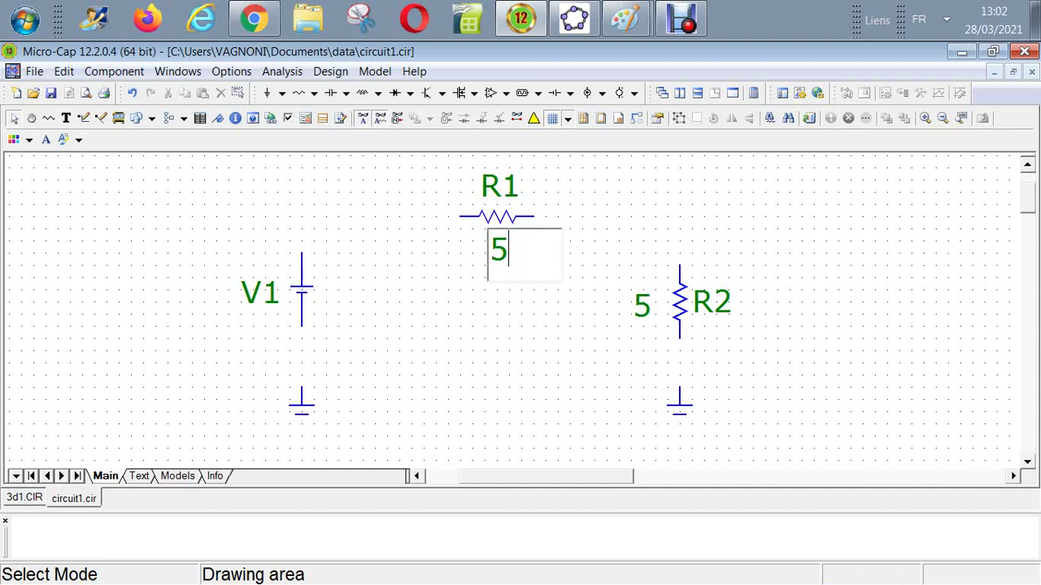
pyautogui.write('oh')
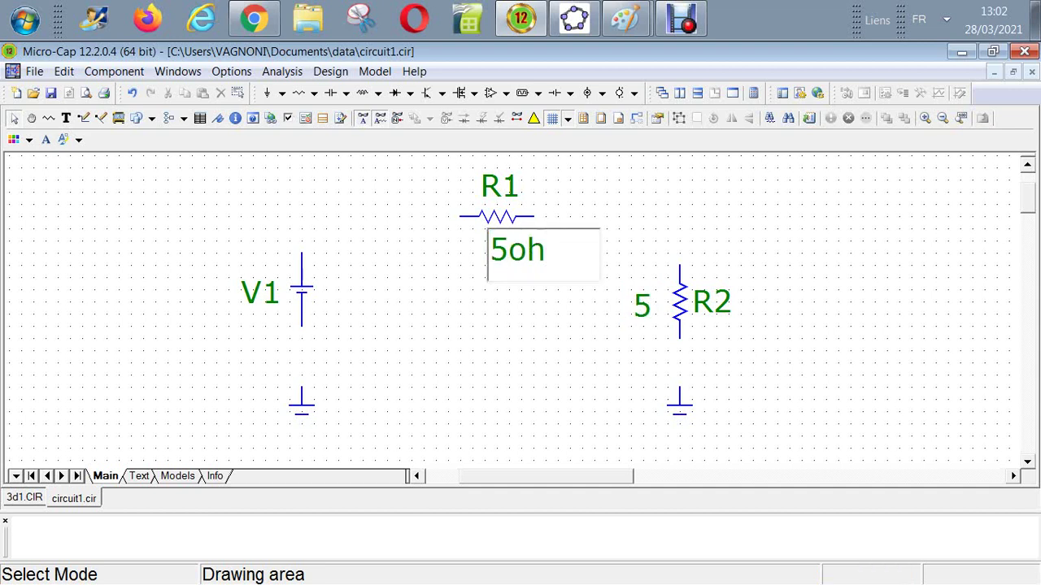
pyautogui.write('m')
pyautogui.press('Return')
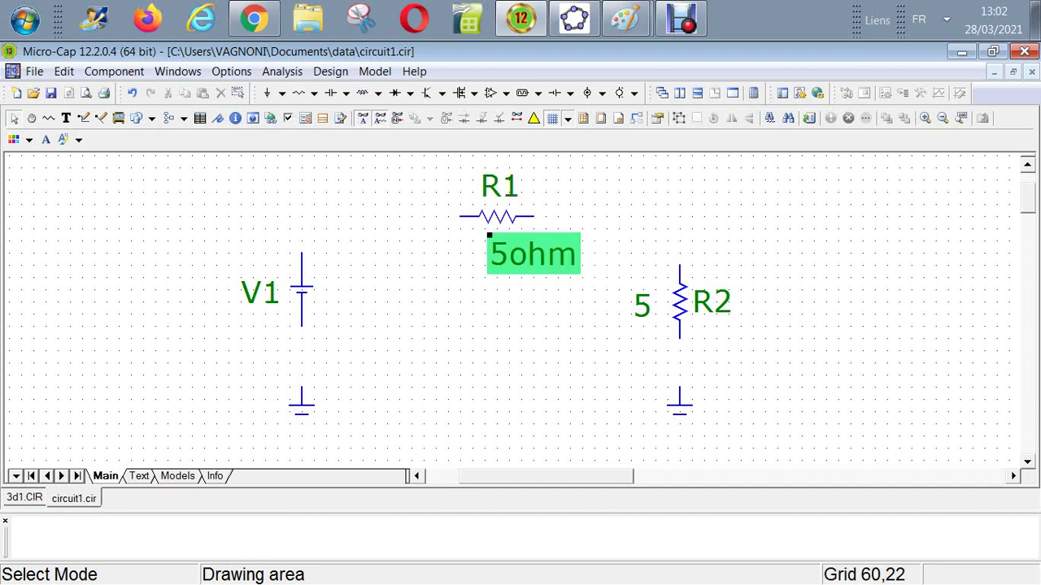
# Step: Remove the ohm unit from R1's value so the text reads 5
pyautogui.doubleClick(533, 252)
pyautogui.press('End')
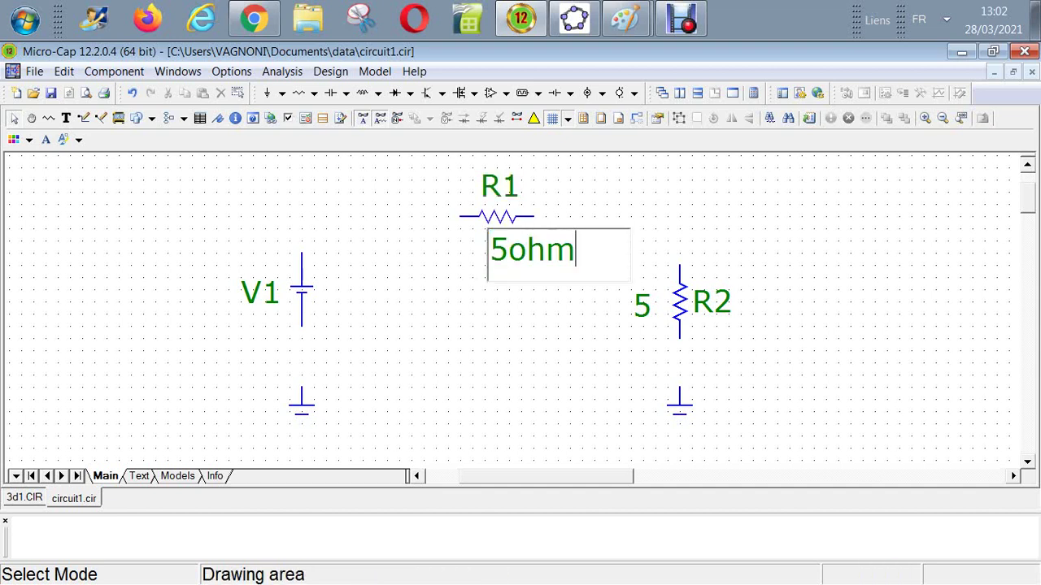
pyautogui.press('BackSpace')
pyautogui.press('BackSpace')
pyautogui.press('BackSpace')
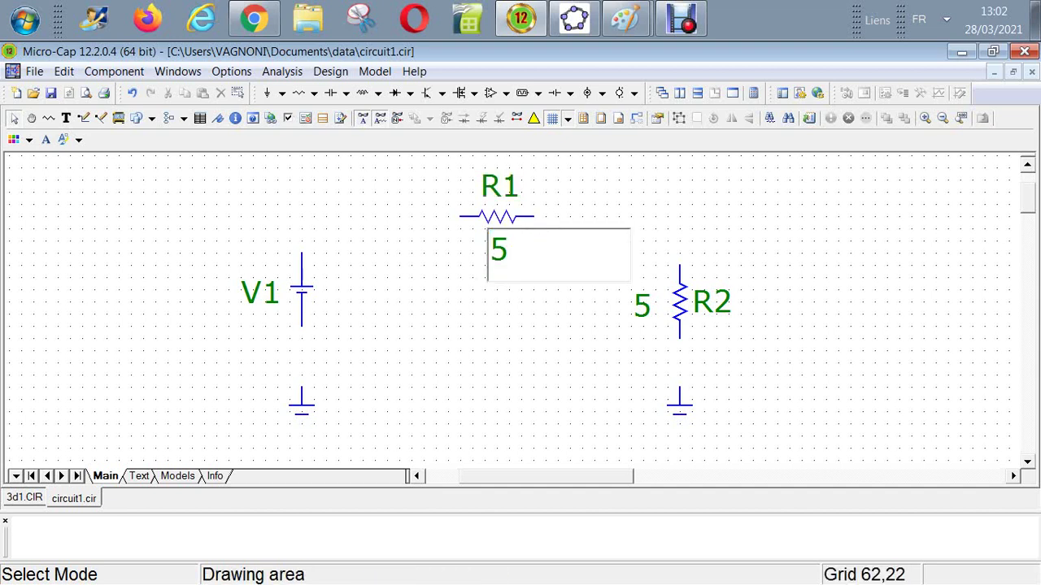
pyautogui.press('Return')
pyautogui.click(518, 336)
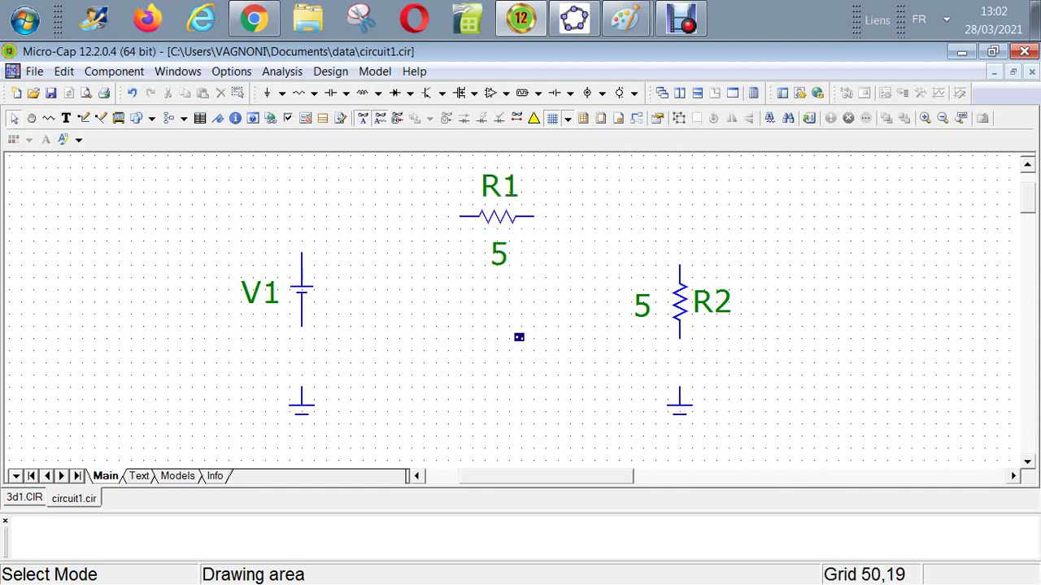
# Step: Rename the label of the upper resistor to coucou
pyautogui.click(488, 177)
pyautogui.doubleClick(488, 177)
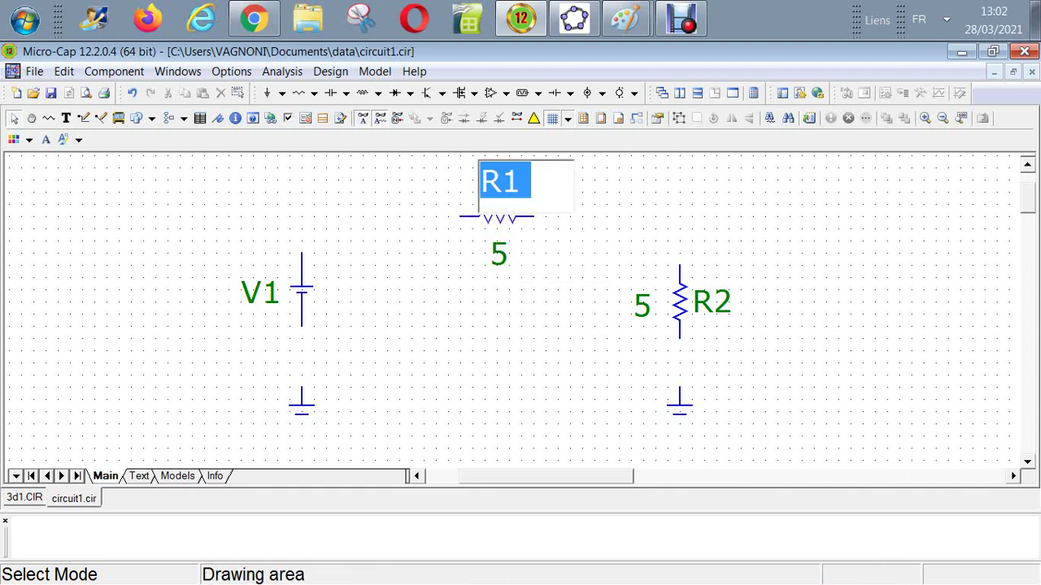
pyautogui.write('coucou')
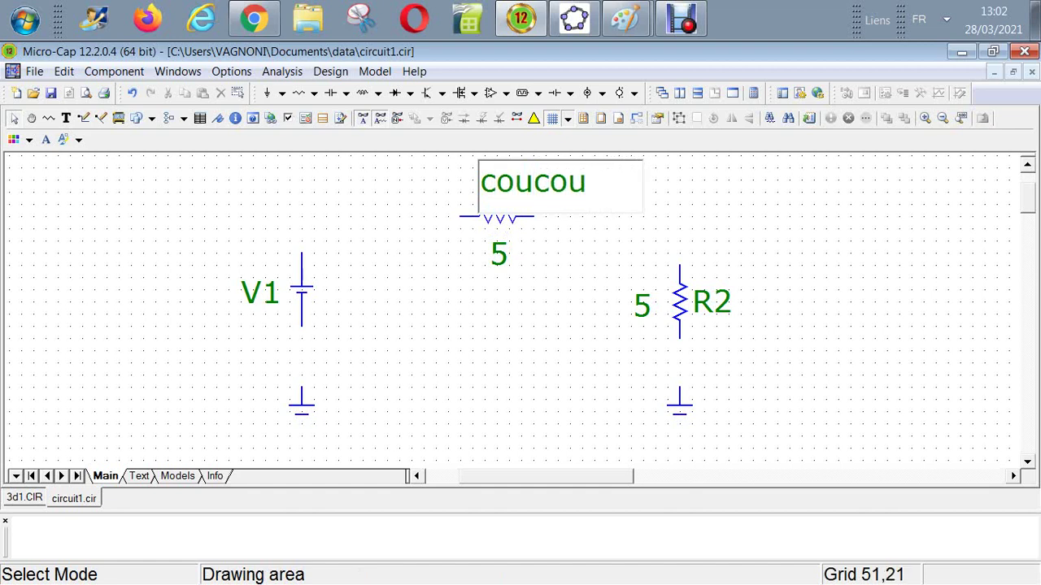
pyautogui.press('Return')
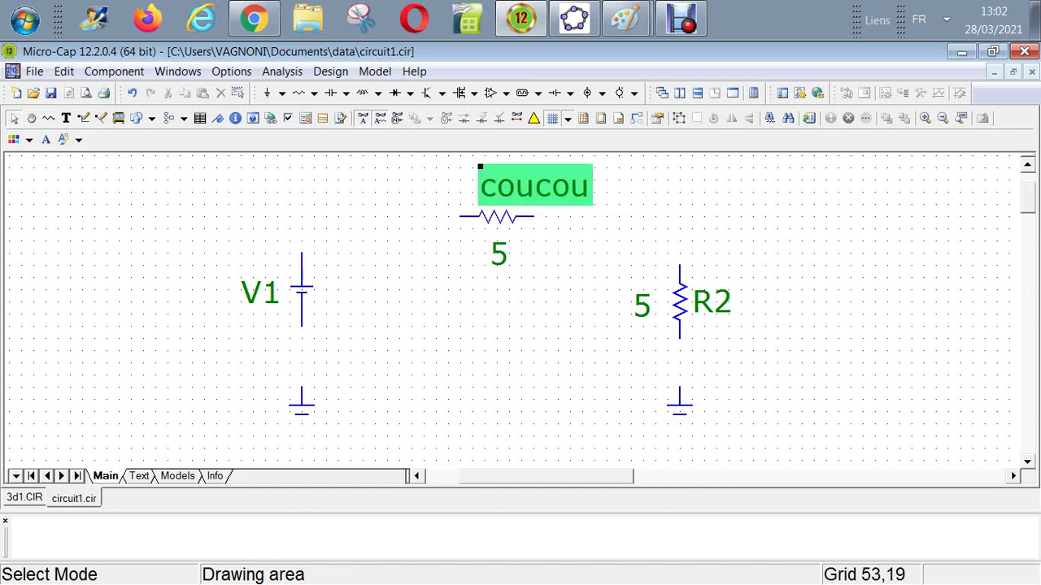
# Step: Set the upper resistor's label back to R1
pyautogui.doubleClick(532, 181)
pyautogui.doubleClick(532, 181)
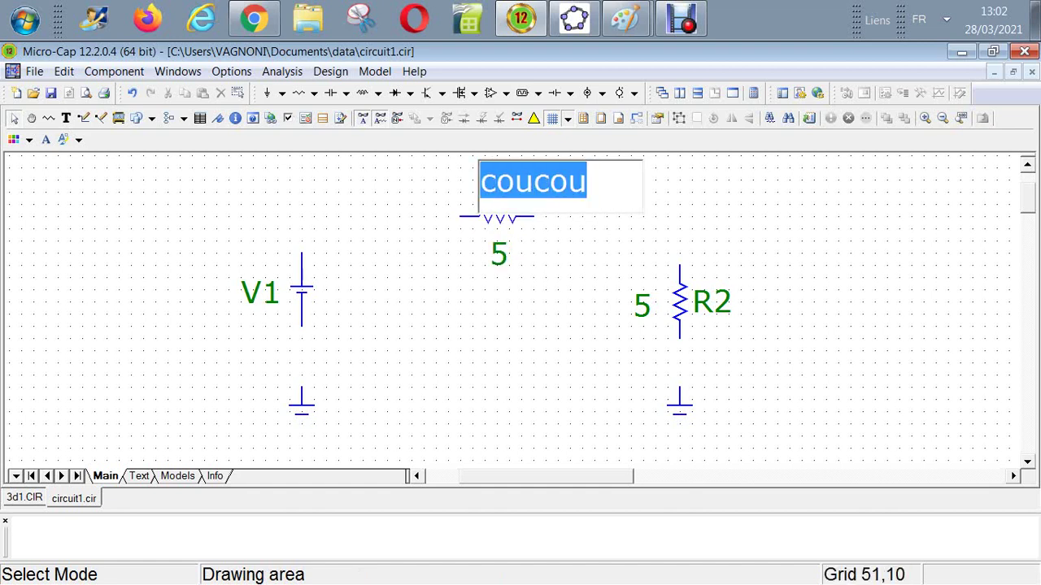
pyautogui.write('R1')
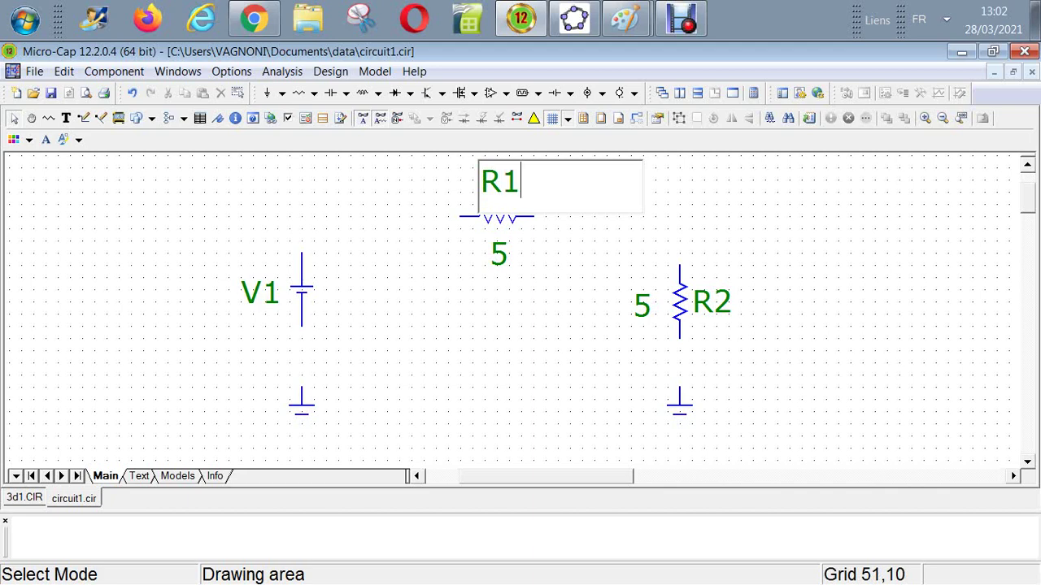
# Step: Look at the Component colour in the circuit's Color/Font properties and close the dialog
pyautogui.press('F10')
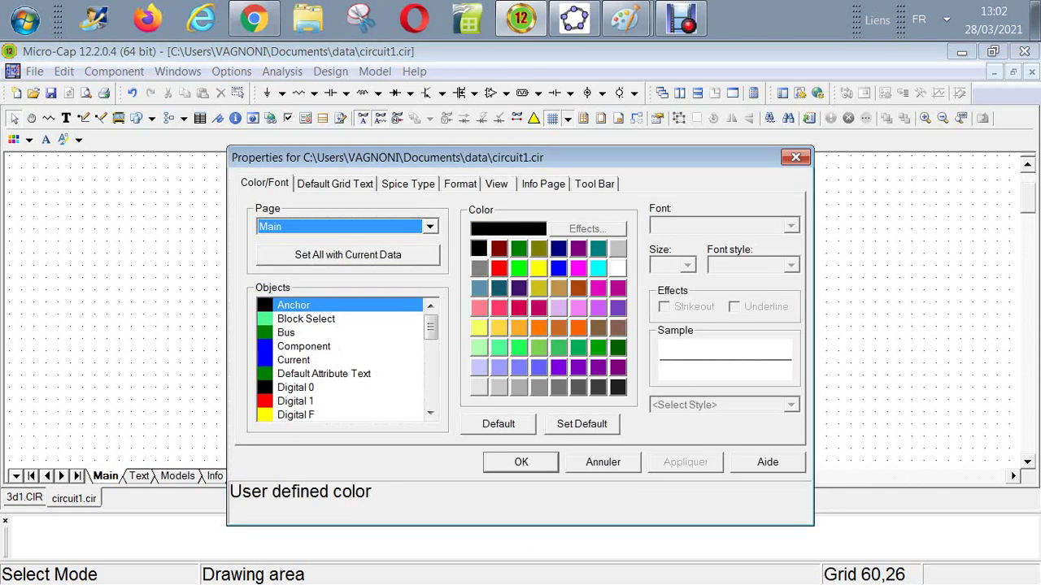
pyautogui.click(303, 347)
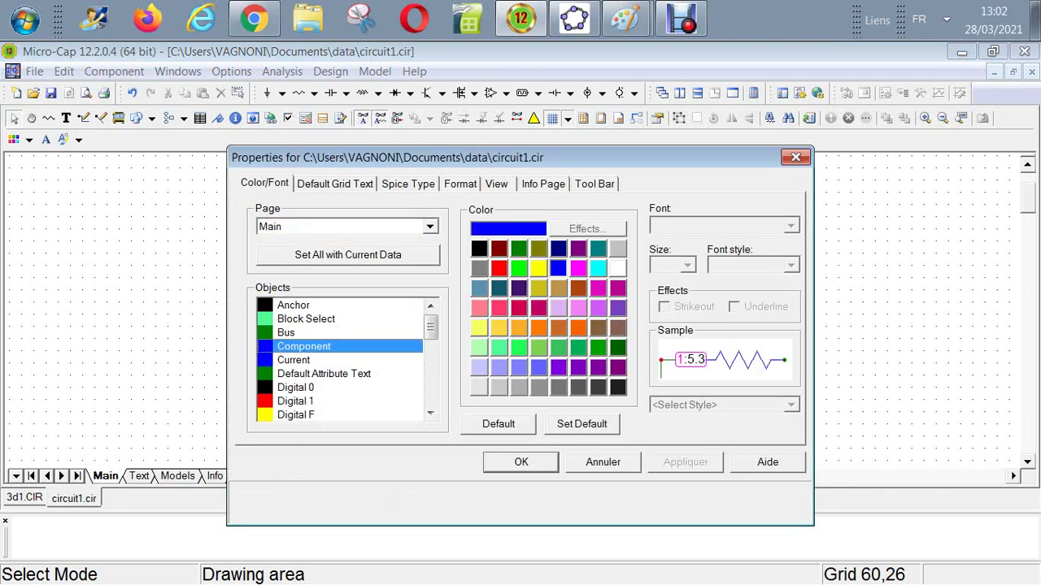
pyautogui.press('Return')
pyautogui.click(485, 398)
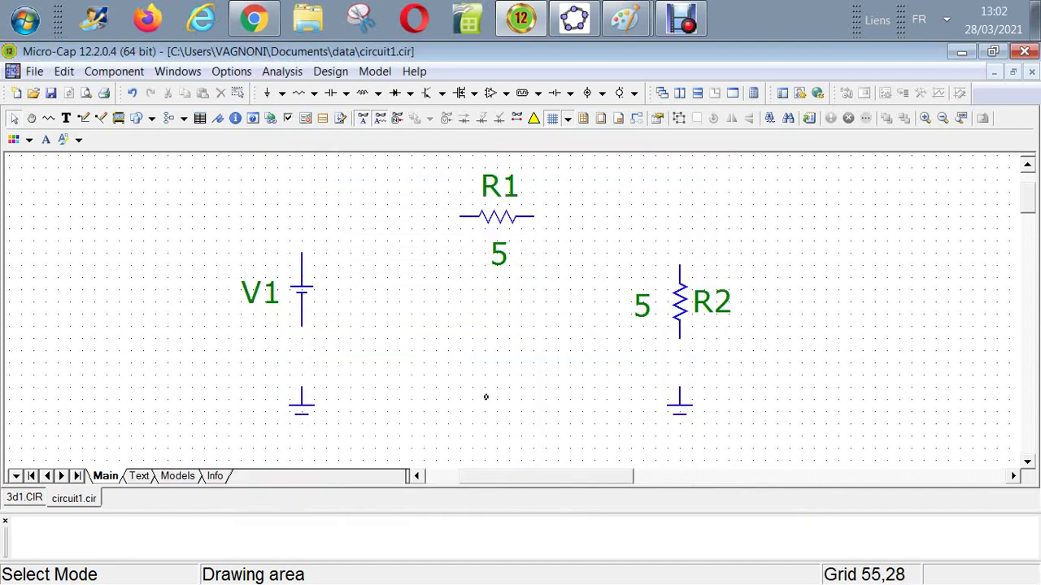
# Step: Open the attribute dialog of resistor R1 and close it without changing anything
pyautogui.click(485, 178)
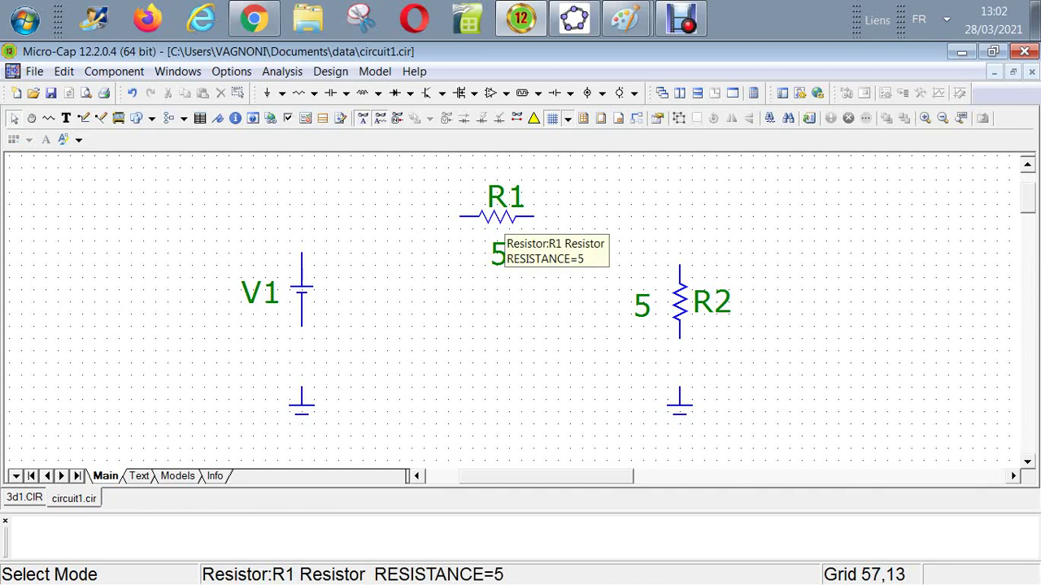
pyautogui.click(520, 253)
pyautogui.doubleClick(496, 218)
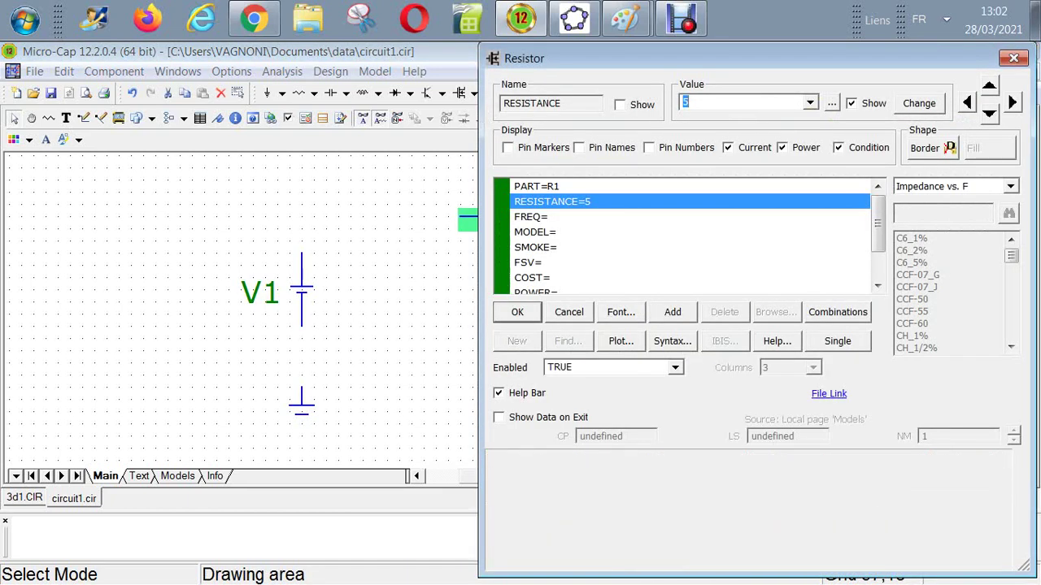
pyautogui.click(1014, 58)
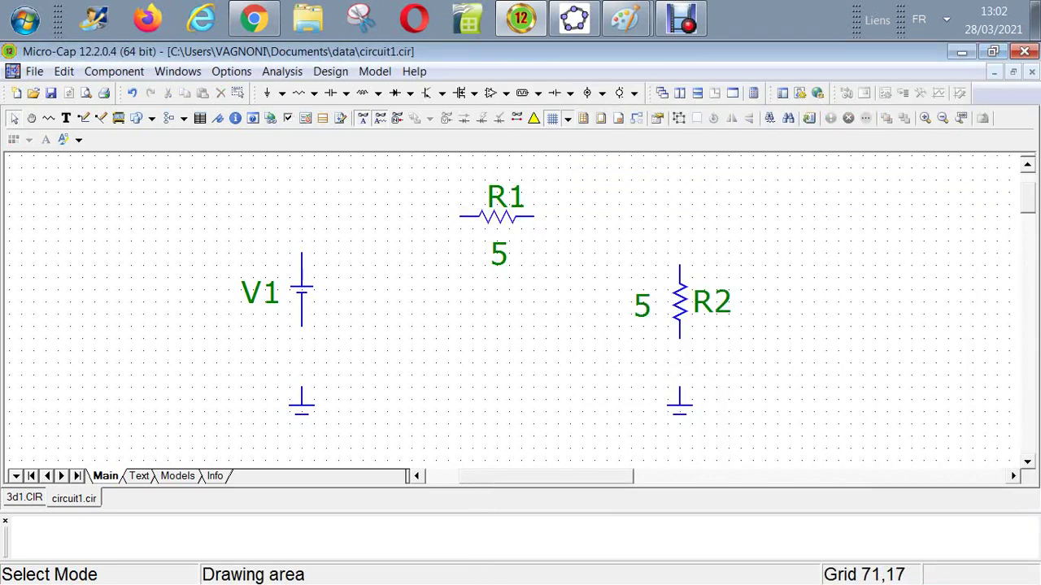
# Step: Move the R1 label slightly higher, clear of its resistor symbol, and deselect it
pyautogui.moveTo(485, 178); pyautogui.dragTo(485, 170)
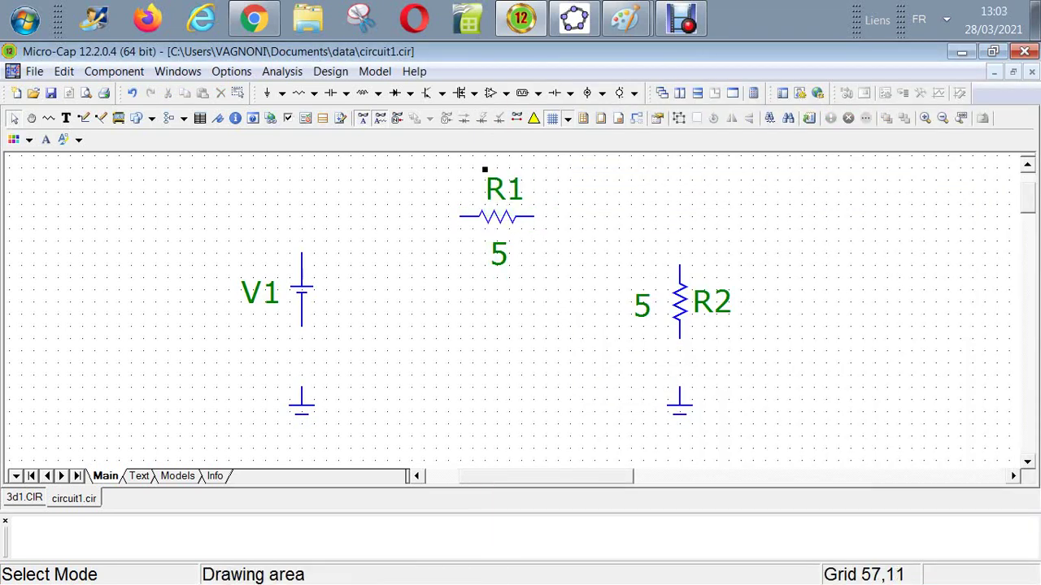
pyautogui.click(486, 173)
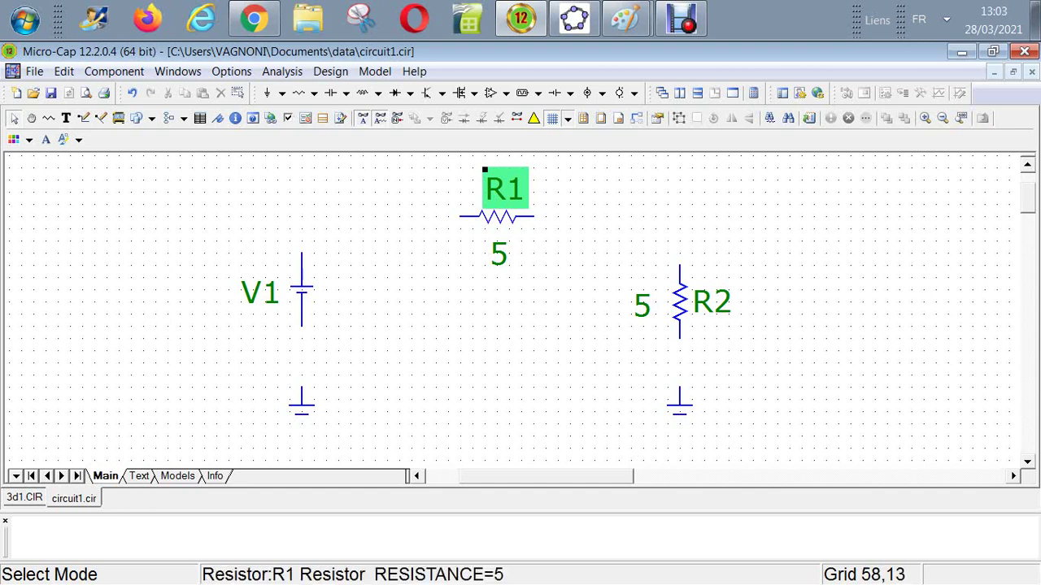
pyautogui.click(541, 236)
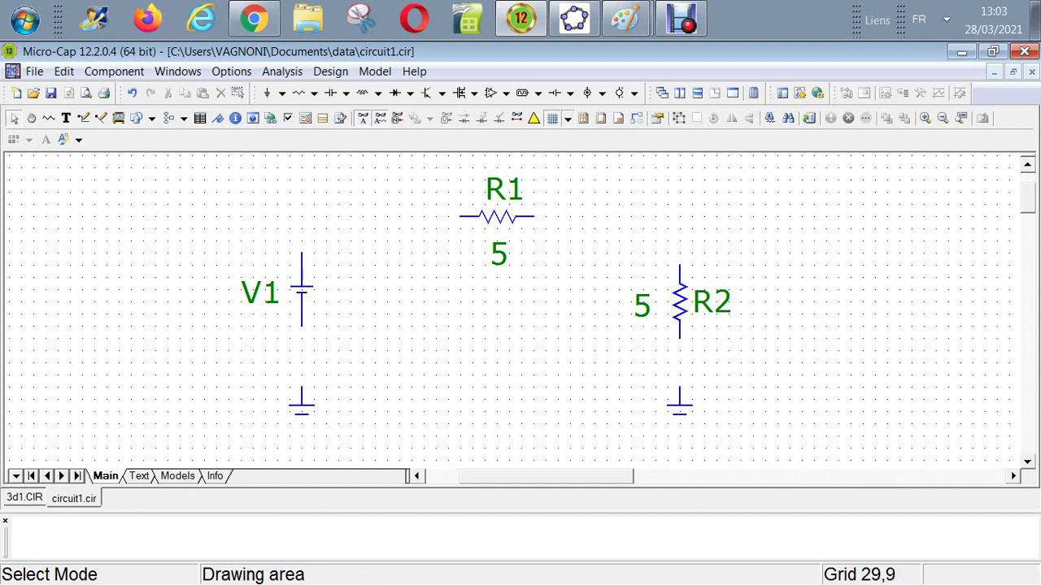
# Step: Try a diagonal wire from V1's upper terminal to the ground symbol under R2, and delete it
pyautogui.click(100, 119)
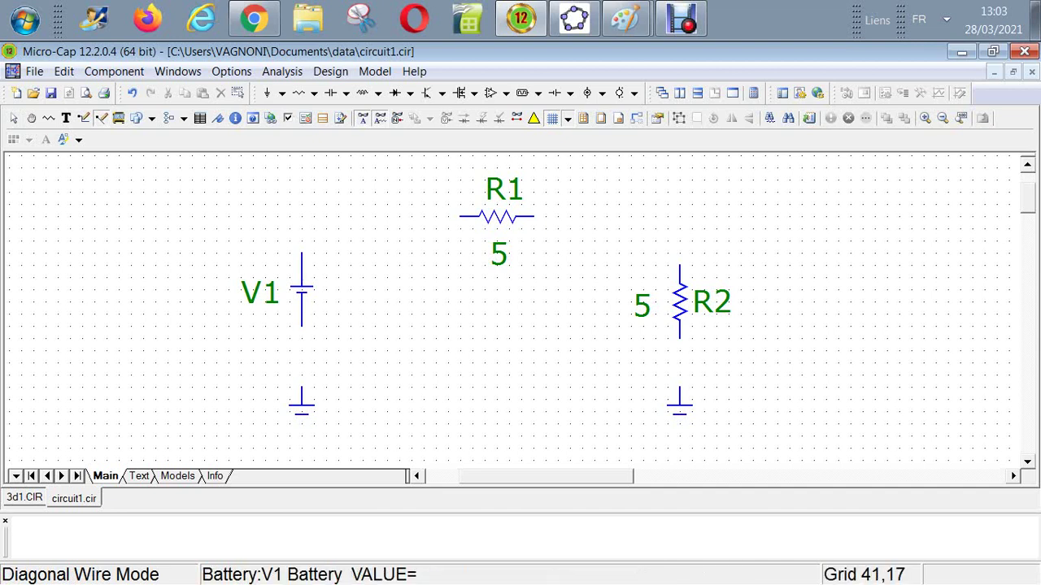
pyautogui.moveTo(301, 253)
pyautogui.mouseDown()
pyautogui.moveTo(399, 325)
pyautogui.moveTo(680, 388)
pyautogui.mouseUp()
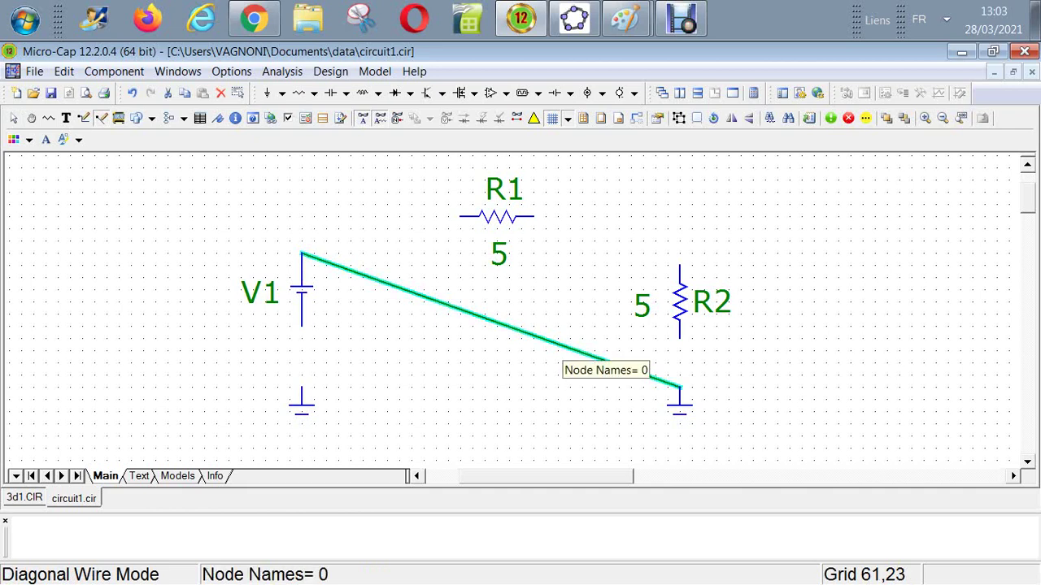
pyautogui.press('Delete')
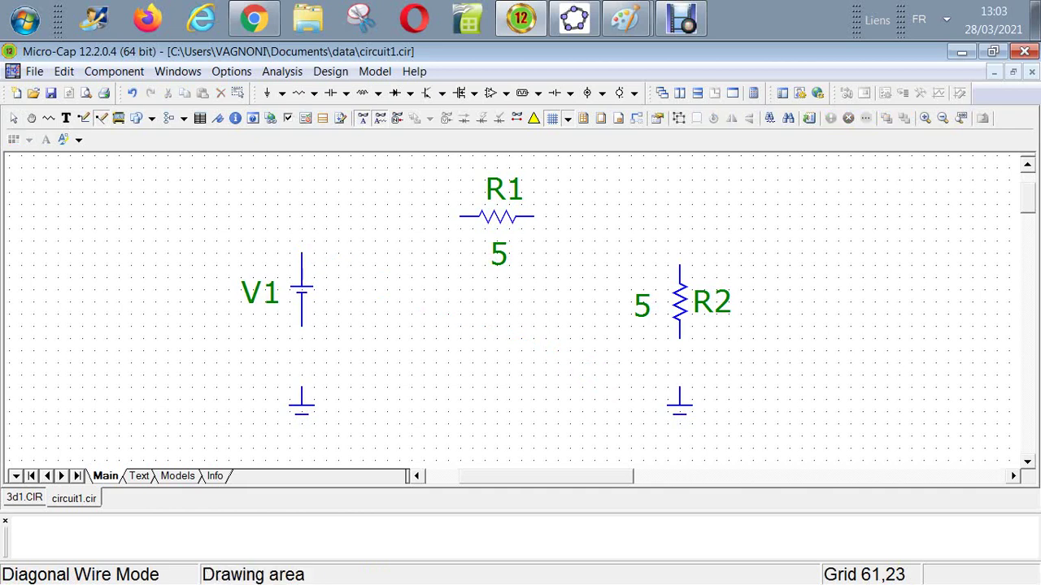
# Step: Wire V1's upper terminal through R1 to R2 with right-angled wires, and connect V1 and R2 to their ground symbols
pyautogui.click(84, 118)
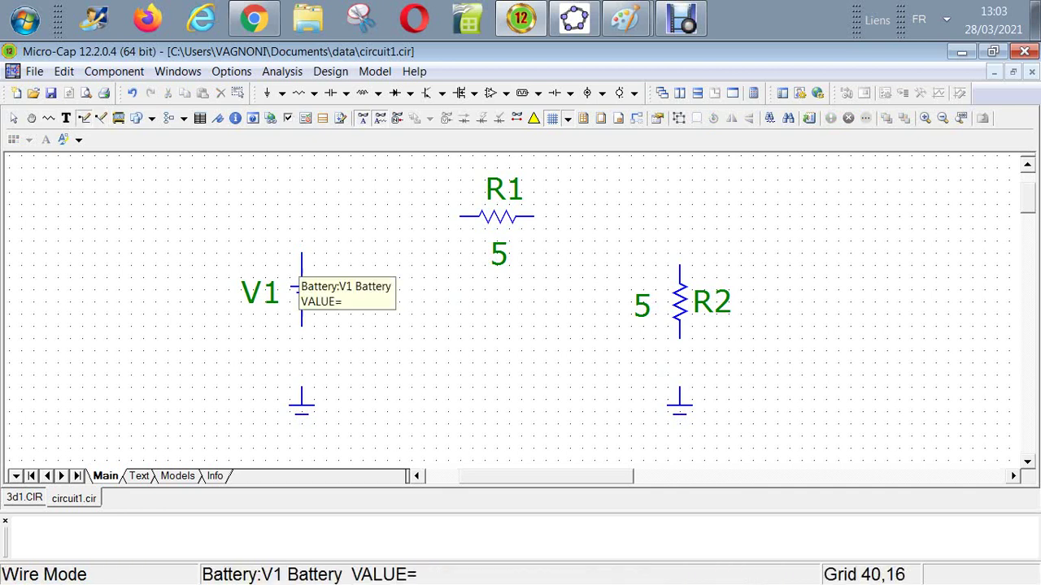
pyautogui.moveTo(301, 216); pyautogui.dragTo(460, 217)
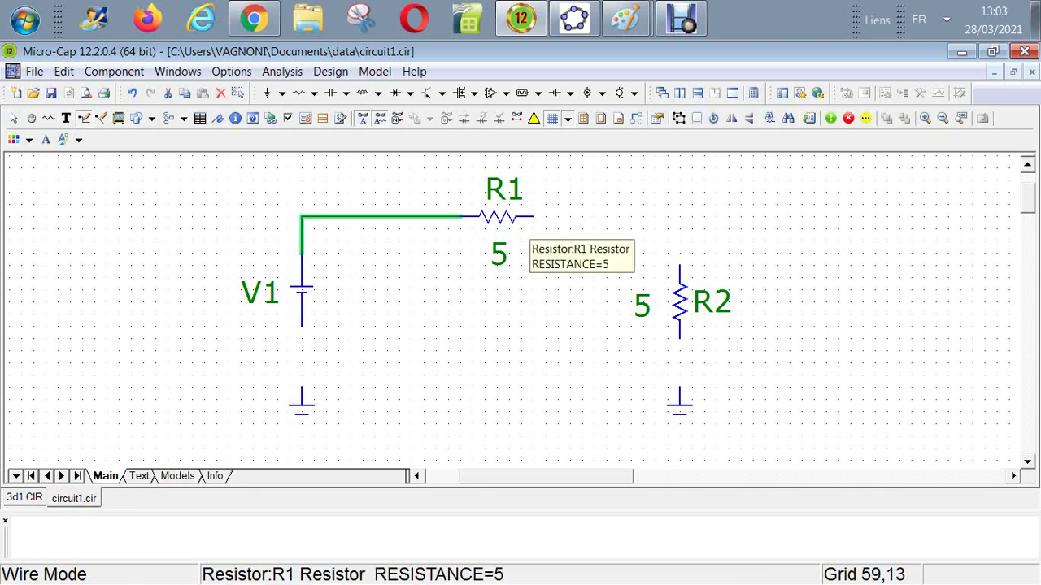
pyautogui.moveTo(533, 216); pyautogui.dragTo(680, 266)
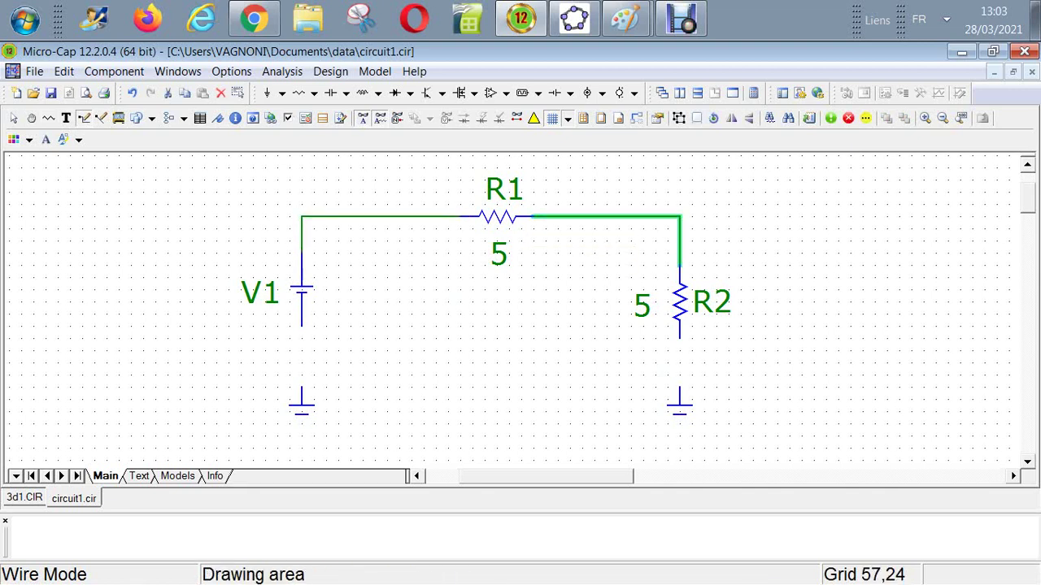
pyautogui.moveTo(301, 327); pyautogui.dragTo(302, 388)
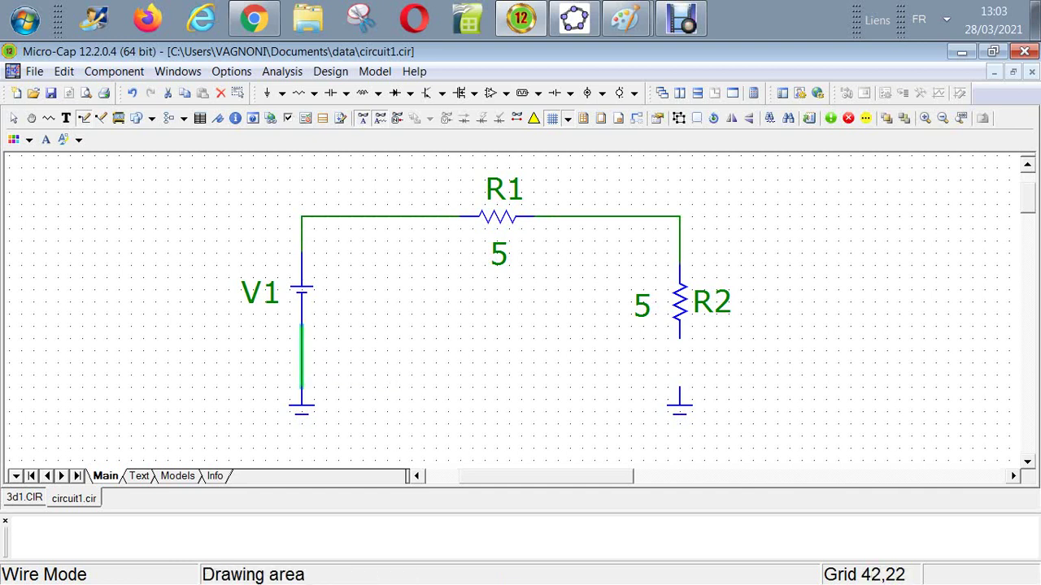
pyautogui.moveTo(680, 387); pyautogui.dragTo(679, 338)
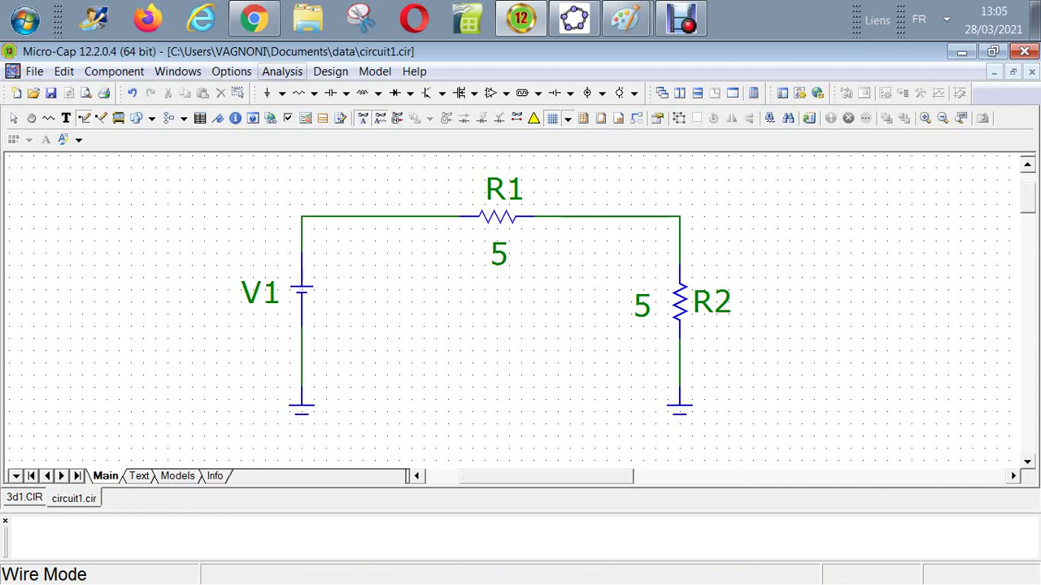
# Step: Run a Dynamic DC analysis at temperature 27 with a 10 percent slider step and node voltages displayed on the schematic
pyautogui.click(283, 72)
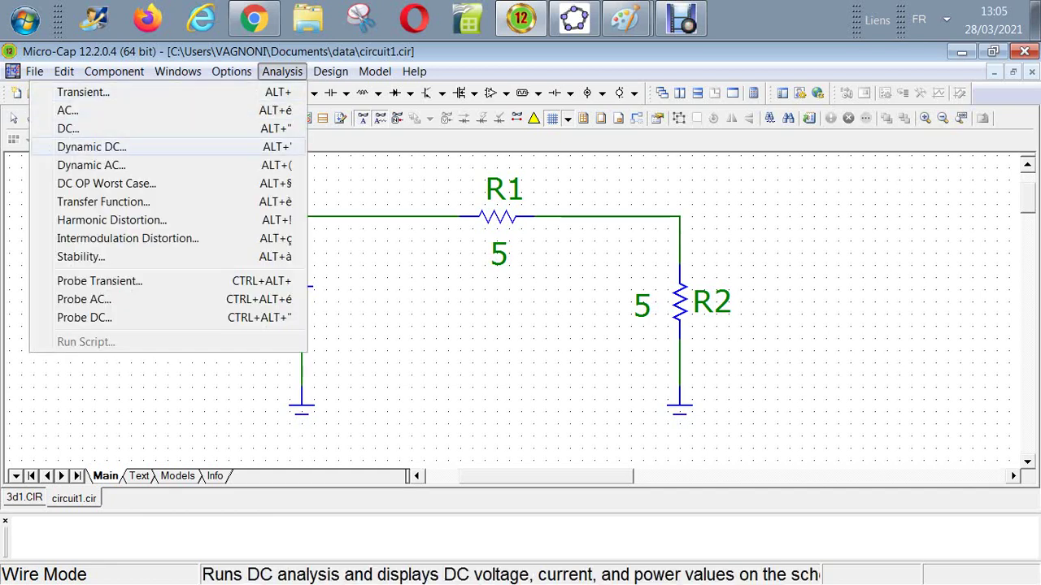
pyautogui.press('Return')
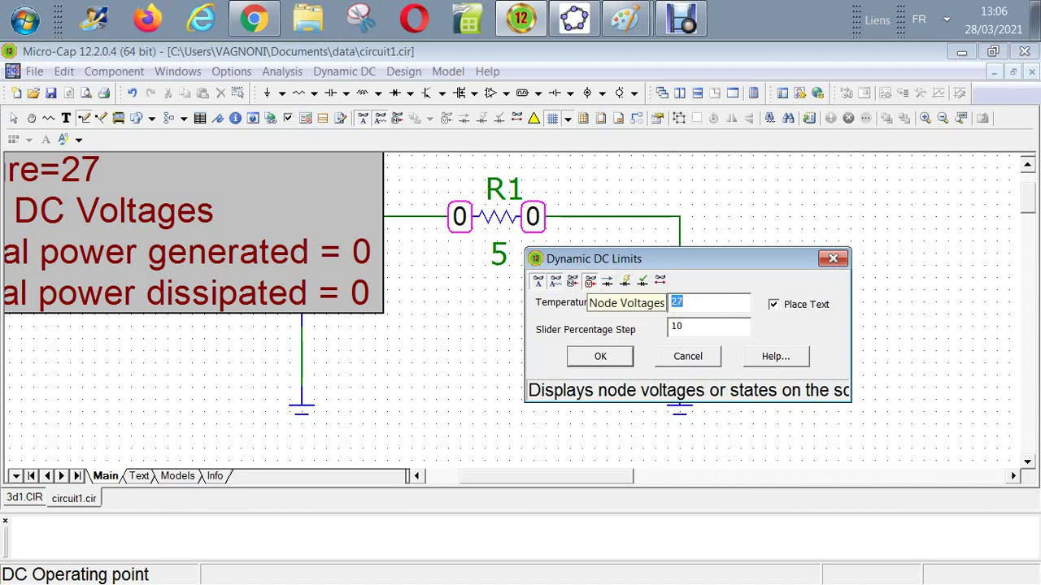
pyautogui.click(590, 280)
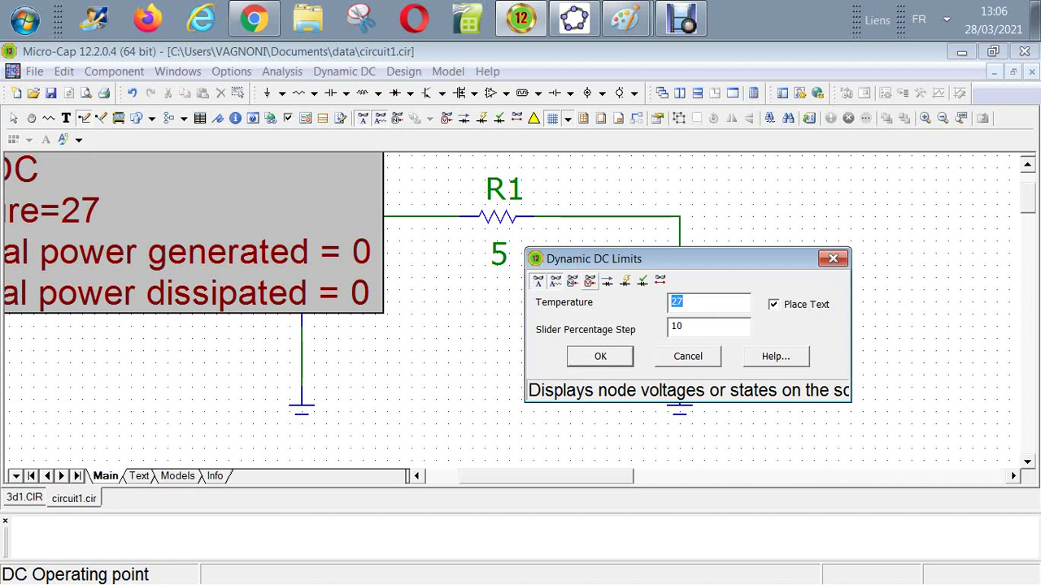
pyautogui.click(590, 280)
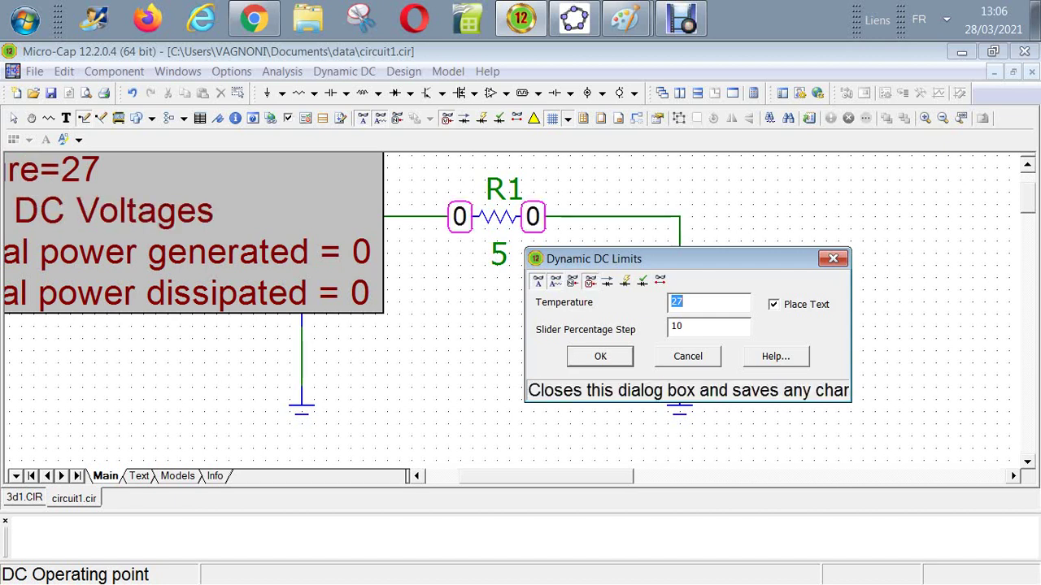
pyautogui.click(600, 356)
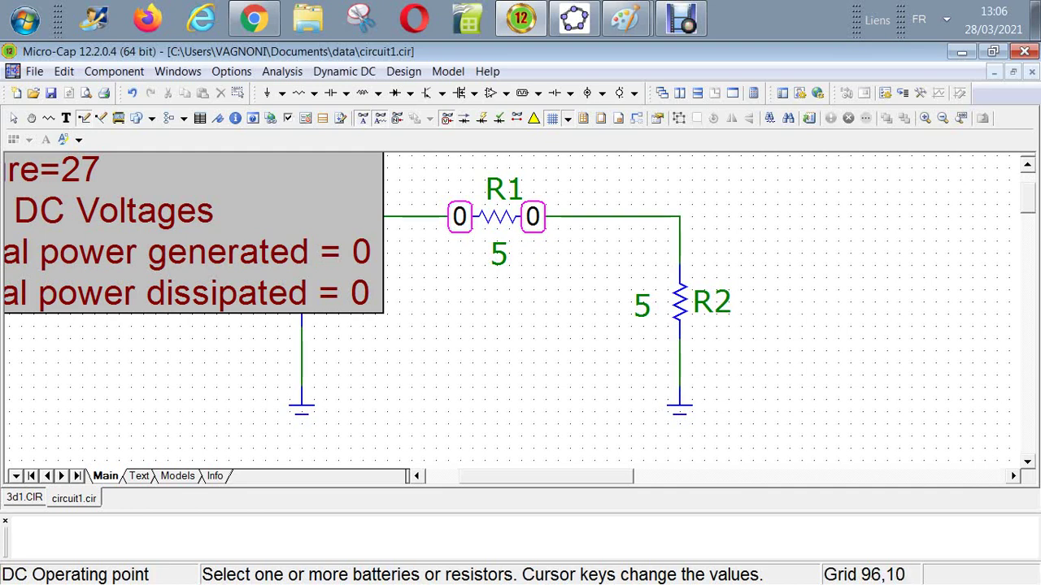
# Step: Delete the Dynamic DC results text box covering V1 on the schematic
pyautogui.click(1026, 164)
pyautogui.click(1027, 164)
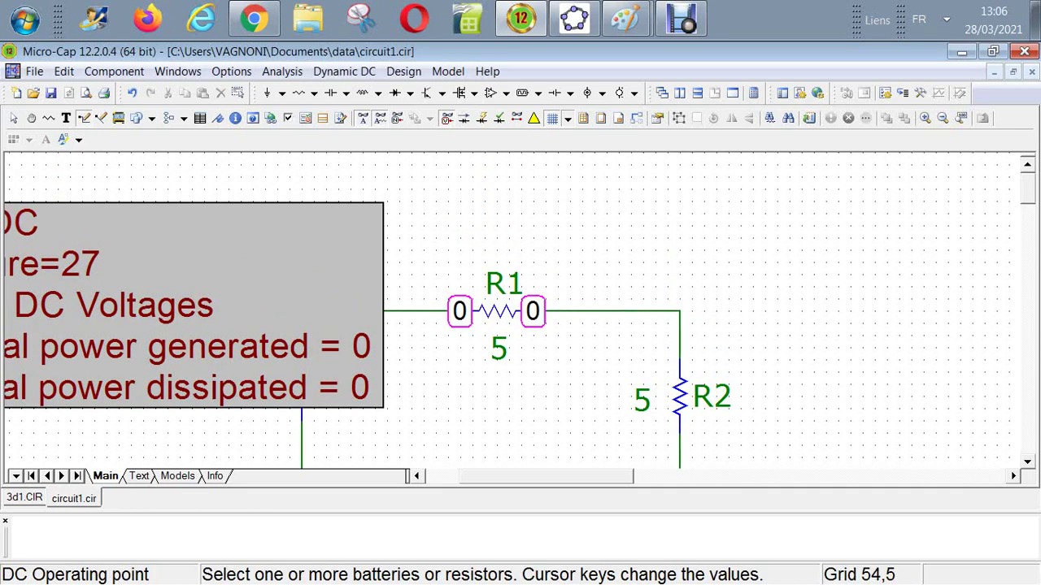
pyautogui.hotkey('ctrl', 'e')
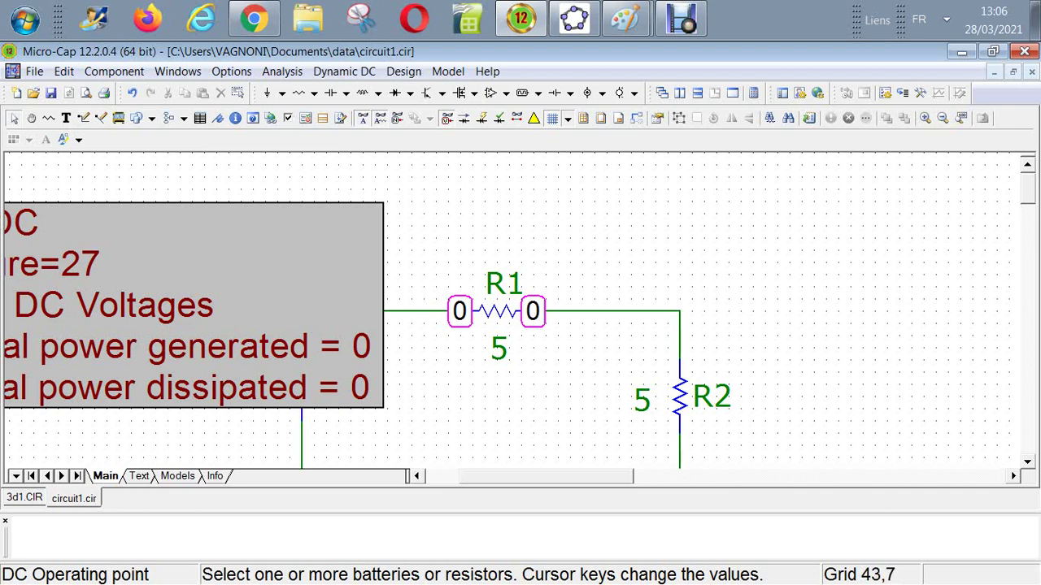
pyautogui.click(196, 304)
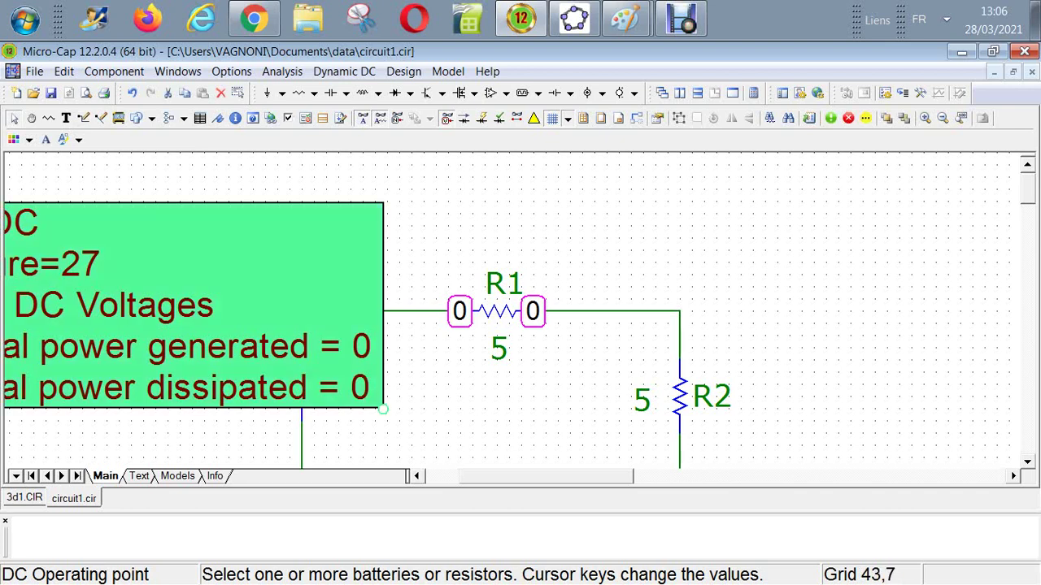
pyautogui.press('Delete')
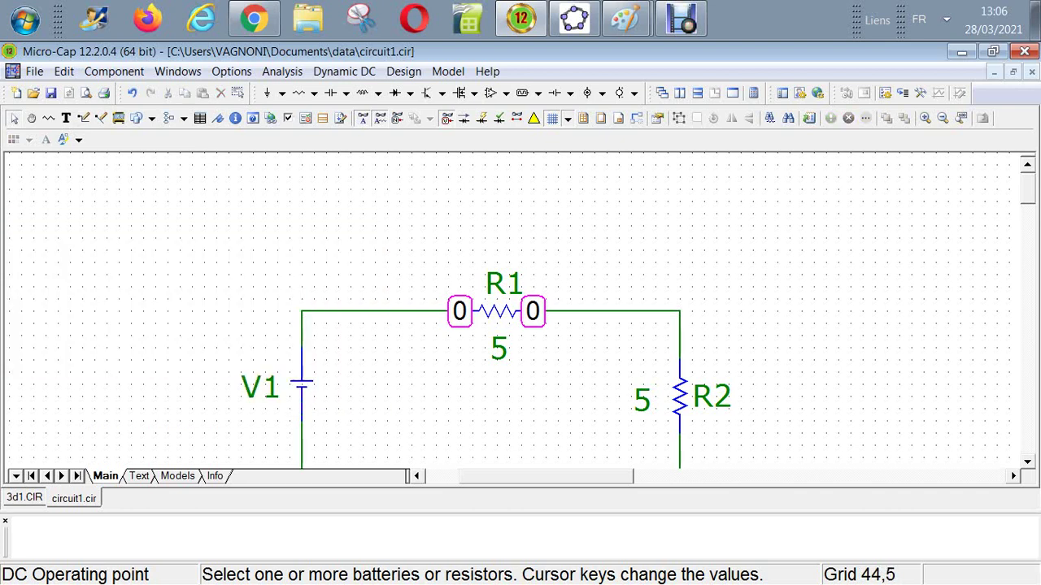
# Step: Set the value of battery V1 to 10
pyautogui.scroll(-2, 513, 309)
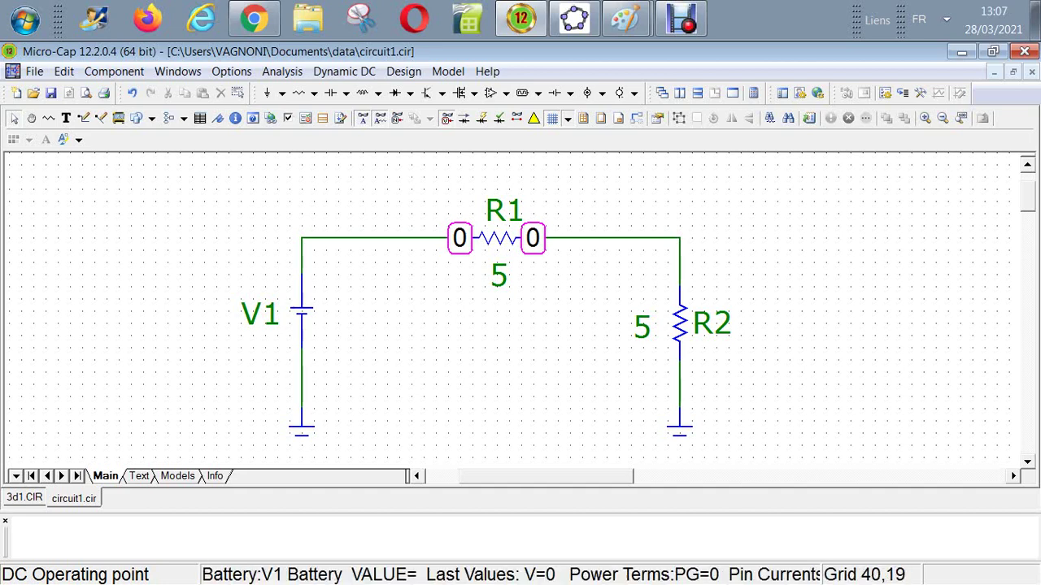
pyautogui.doubleClick(301, 313)
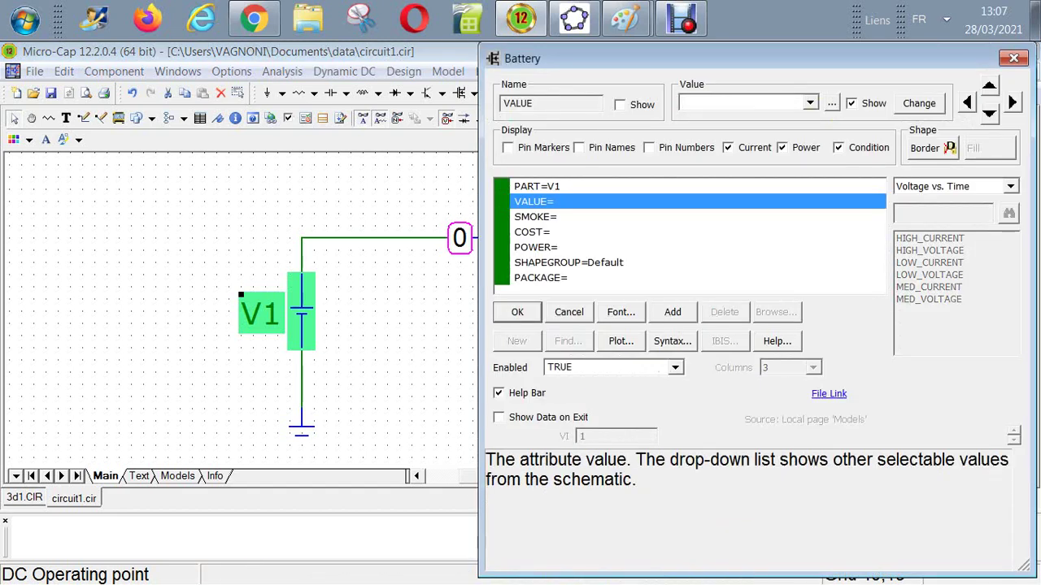
pyautogui.write('10')
pyautogui.click(517, 312)
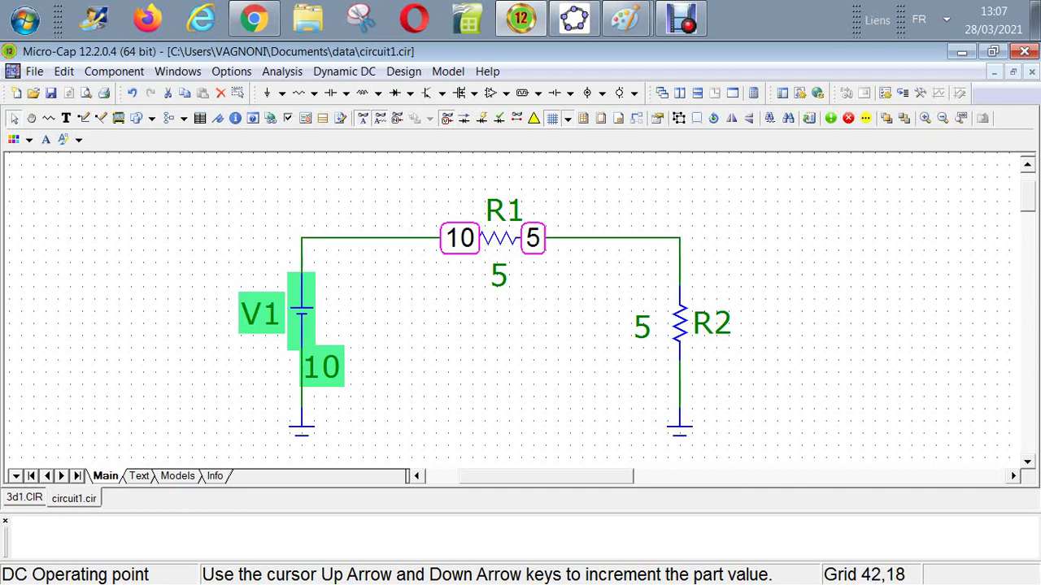
# Step: Place an Animated Meter beside R2, keeping its default digital volts settings
pyautogui.click(114, 71)
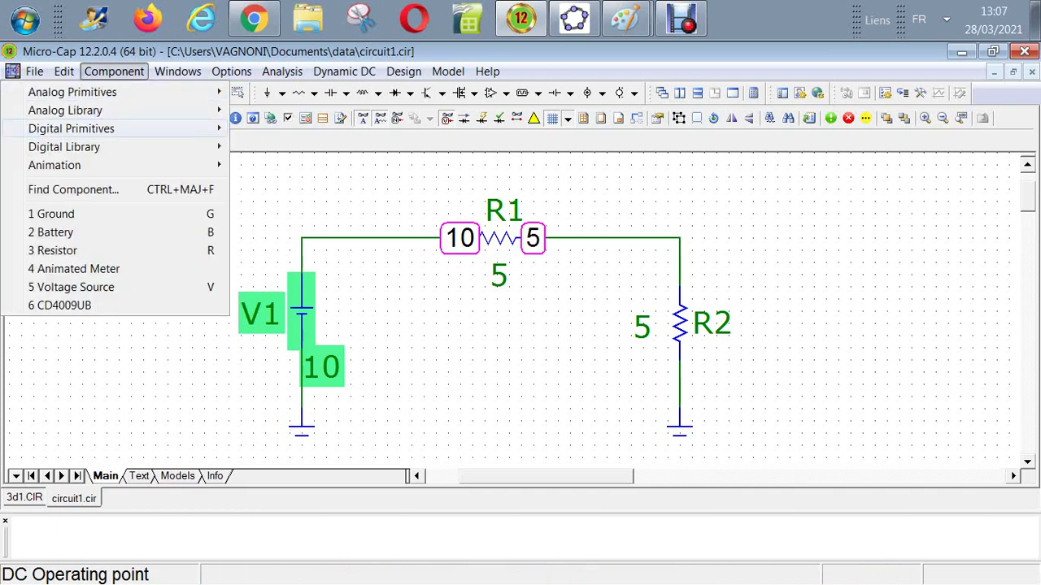
pyautogui.moveTo(55, 165)
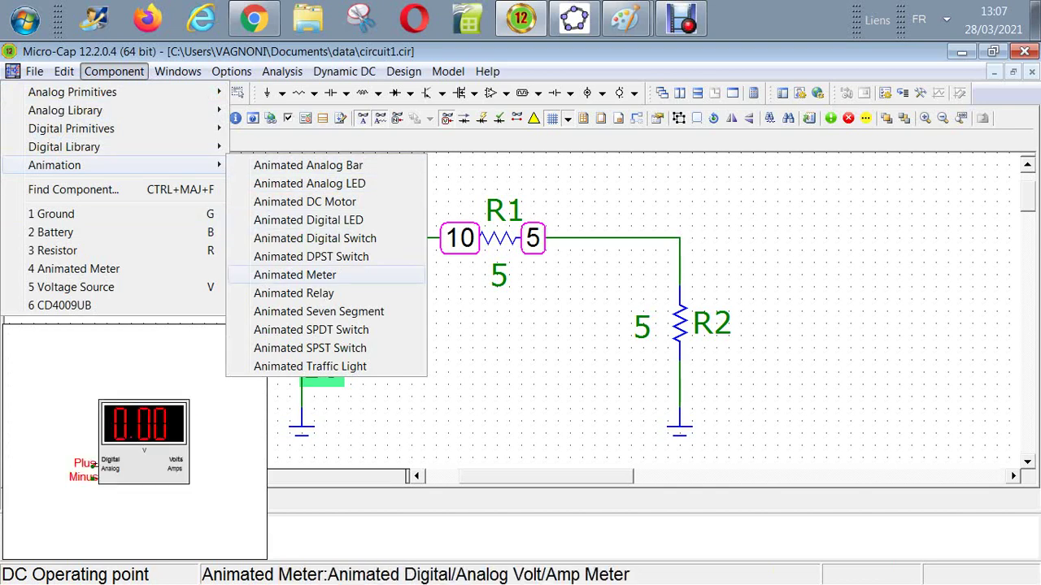
pyautogui.click(294, 275)
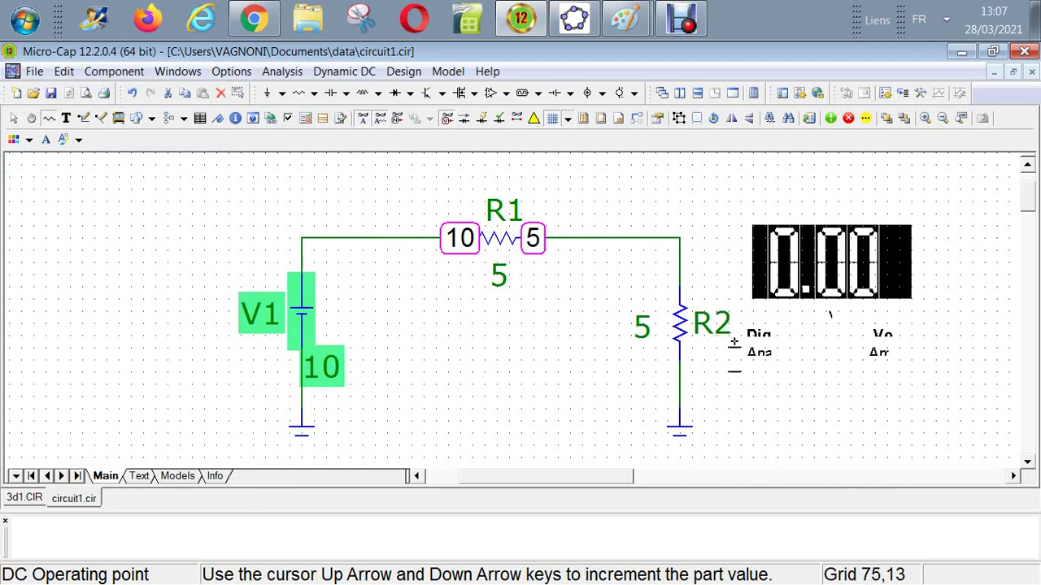
pyautogui.click(777, 330)
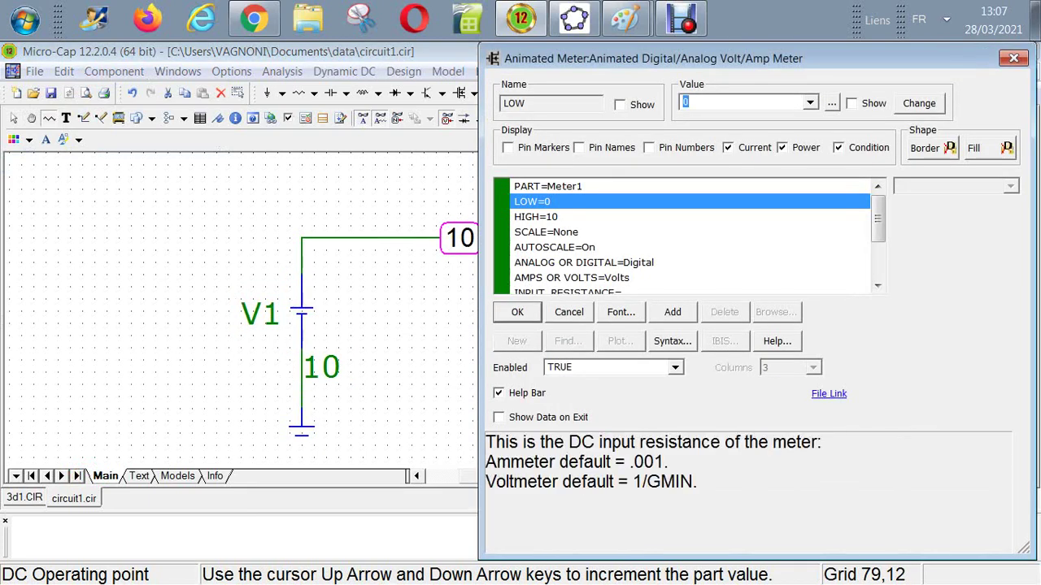
pyautogui.press('Return')
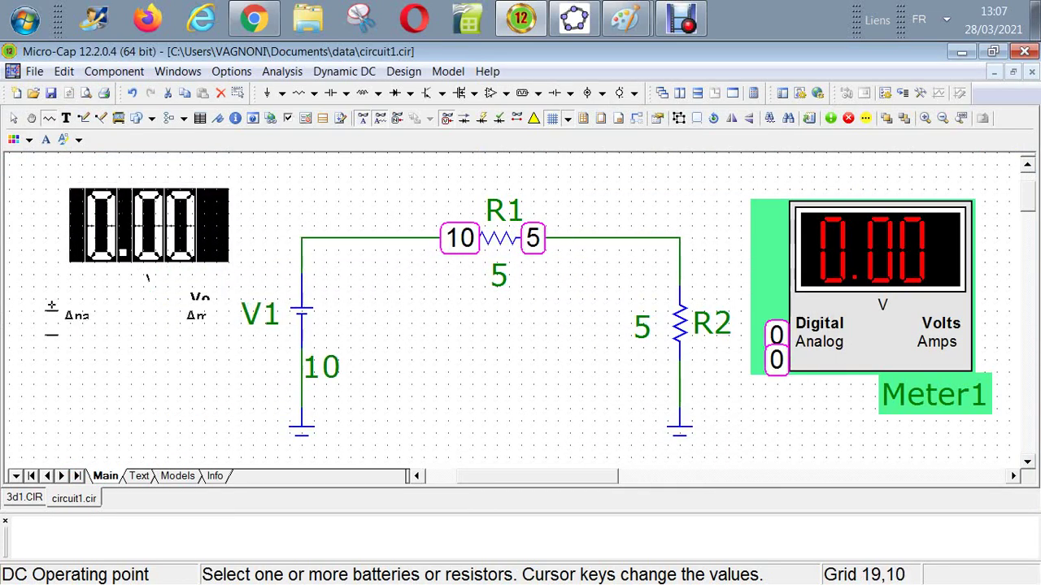
# Step: Place a second Animated Meter with default settings beside V1, and shift it clear of the V1 label
pyautogui.click(147, 278)
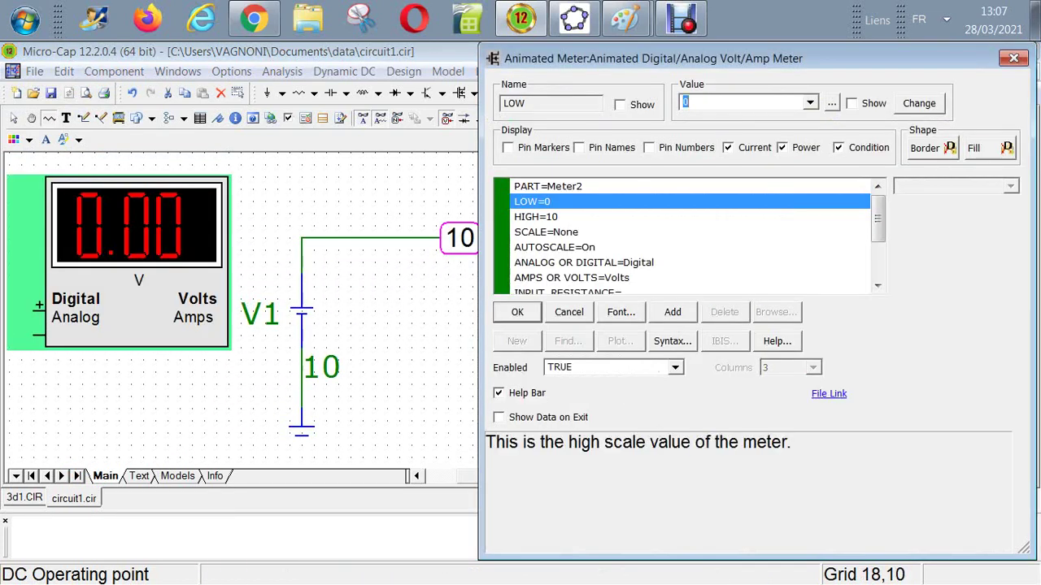
pyautogui.click(1014, 58)
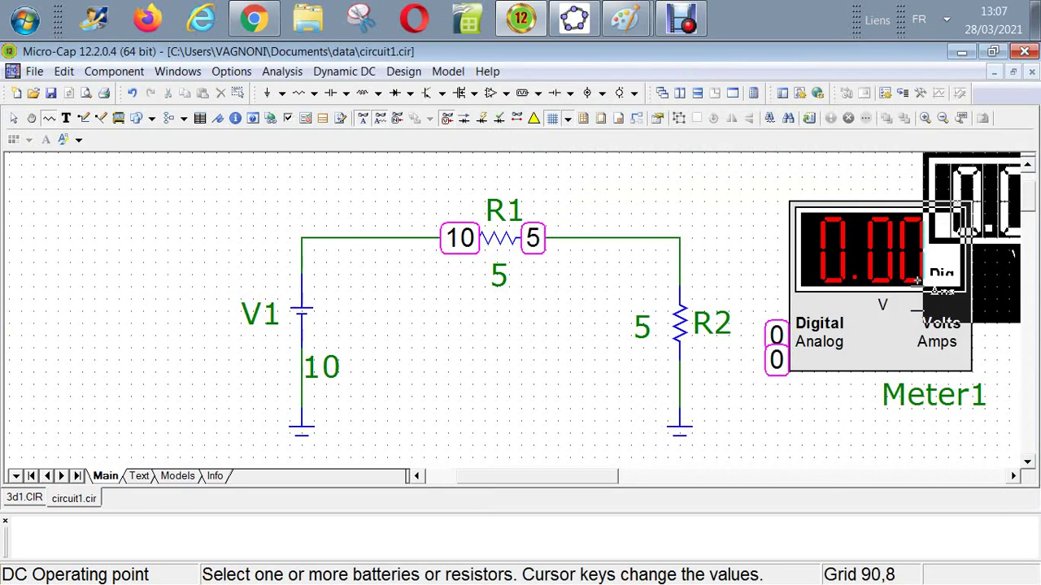
pyautogui.click(159, 278)
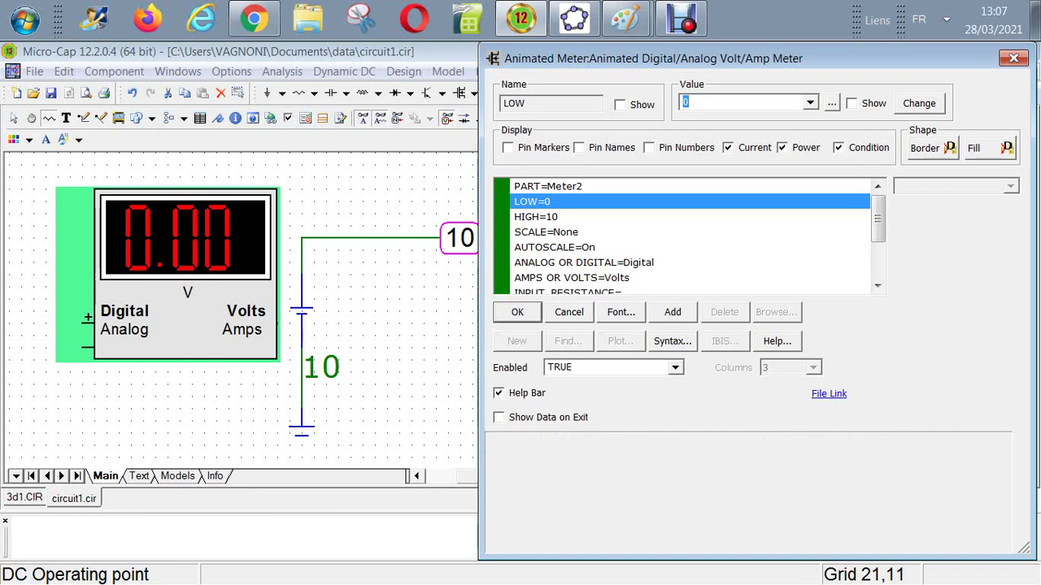
pyautogui.click(517, 312)
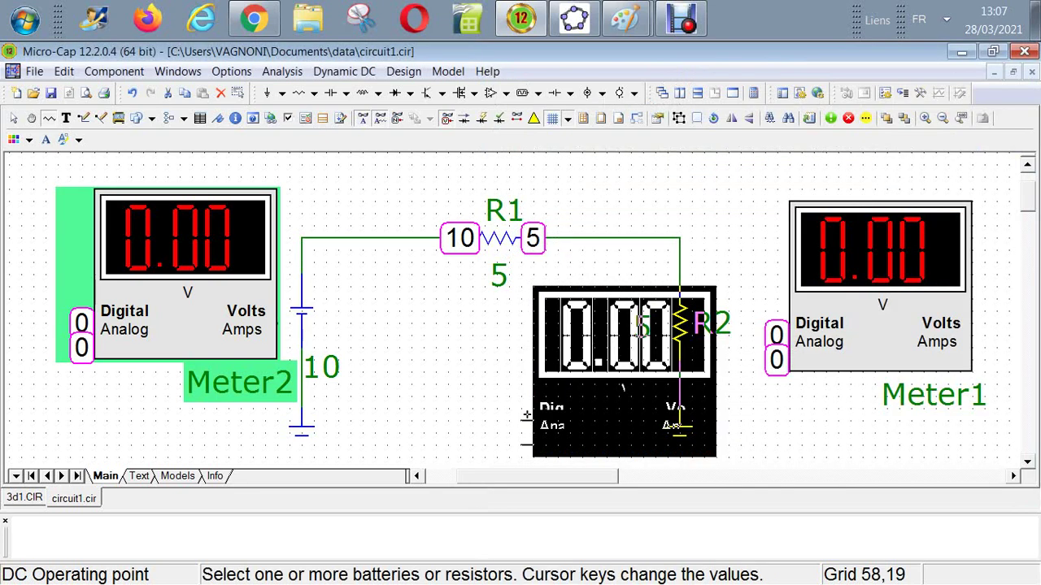
pyautogui.press('Escape')
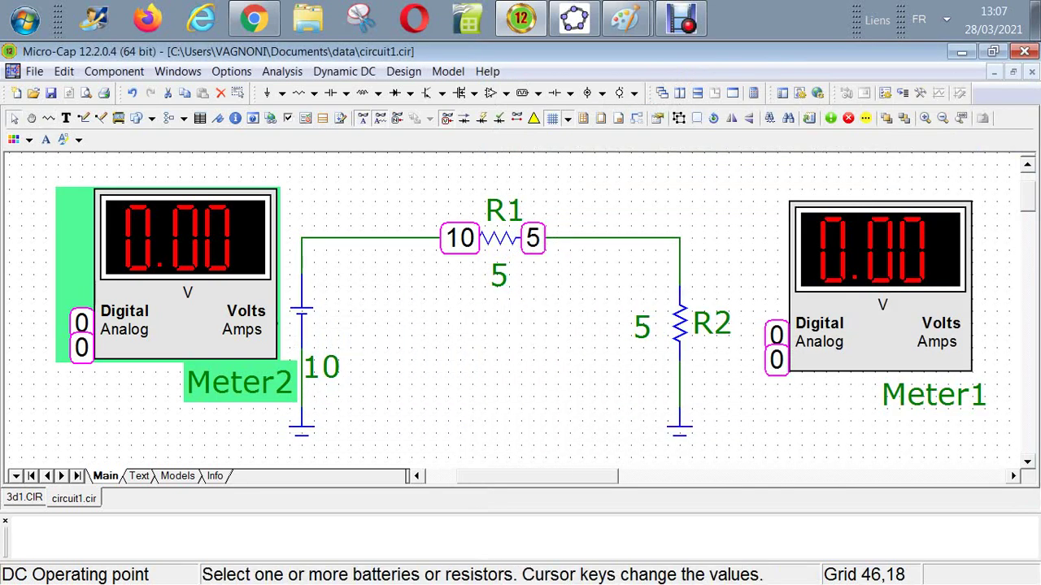
pyautogui.moveTo(183, 276); pyautogui.dragTo(146, 277)
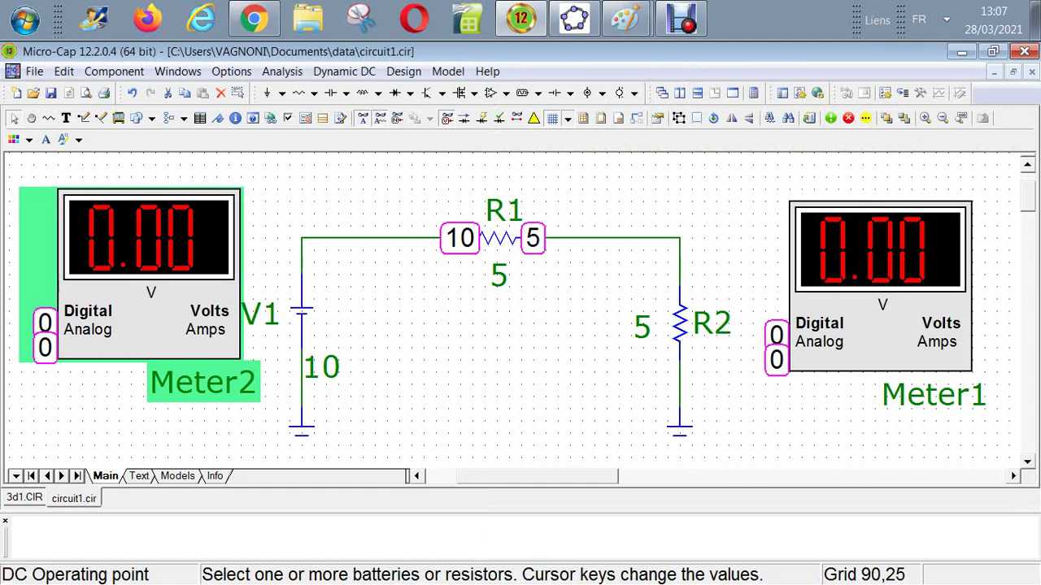
# Step: Try to rename the meter beside R2 as "Voltmètre N°1", and accept renaming the components left to right with initial value 1
pyautogui.click(1027, 461)
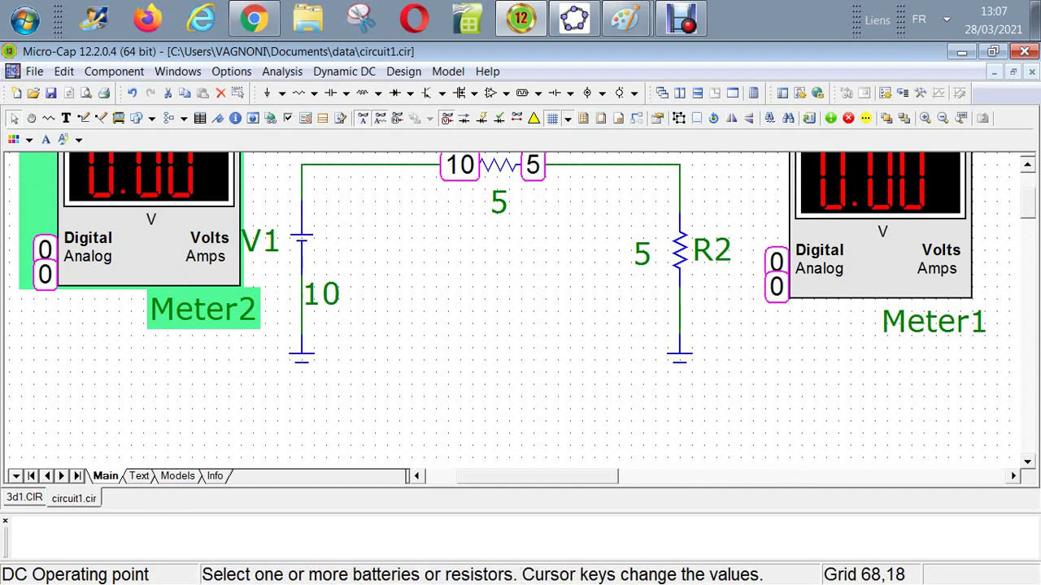
pyautogui.hotkey('ctrl', '-')
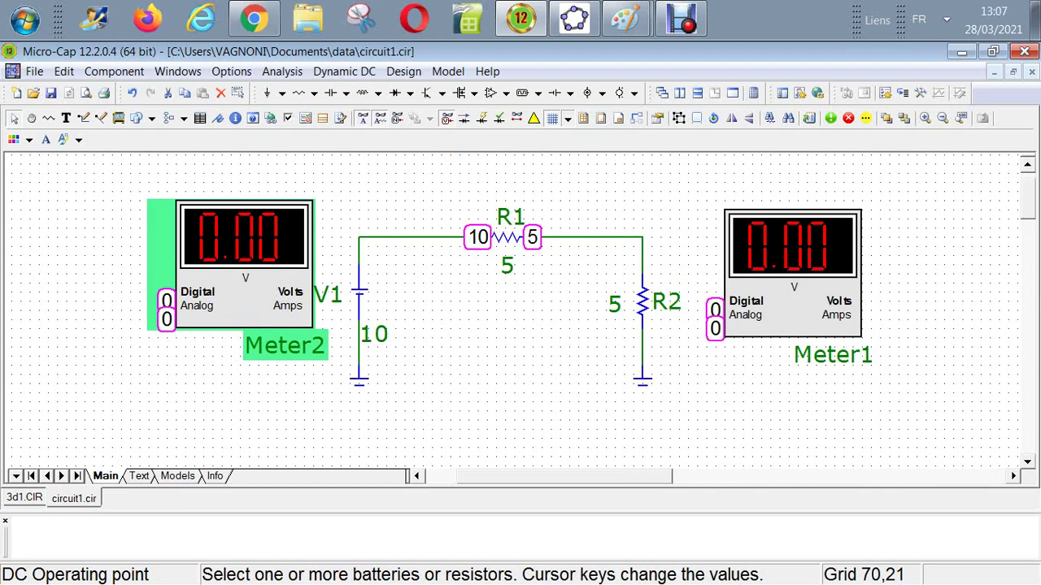
pyautogui.click(590, 391)
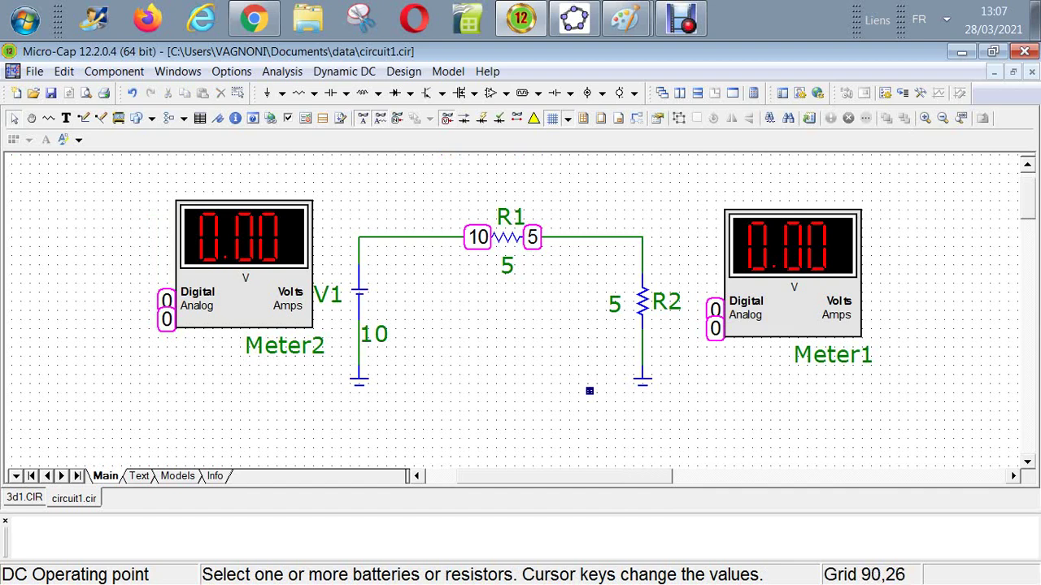
pyautogui.rightClick(846, 358)
pyautogui.click(805, 360)
pyautogui.doubleClick(841, 357)
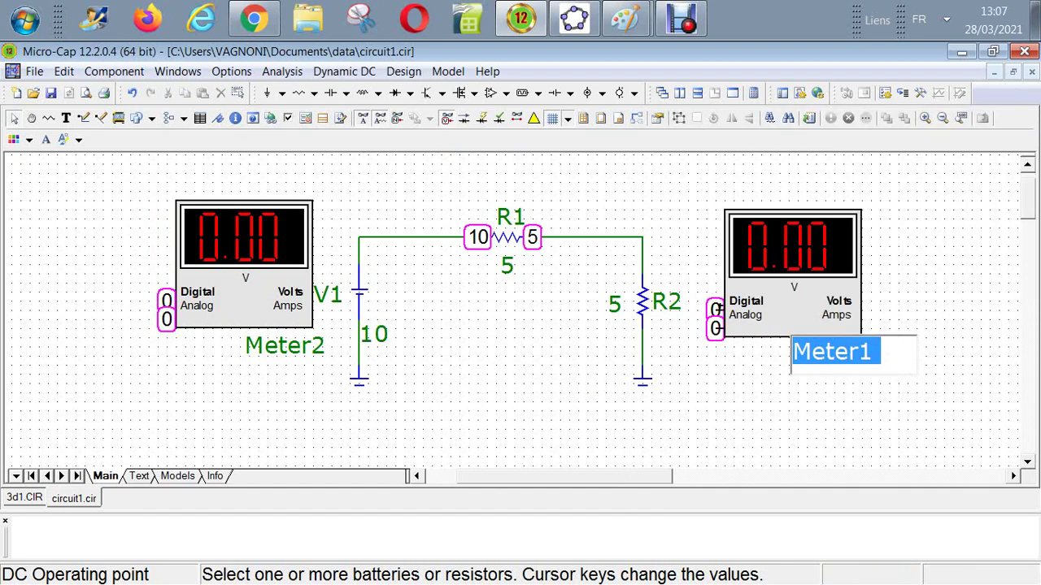
pyautogui.write('Volt')
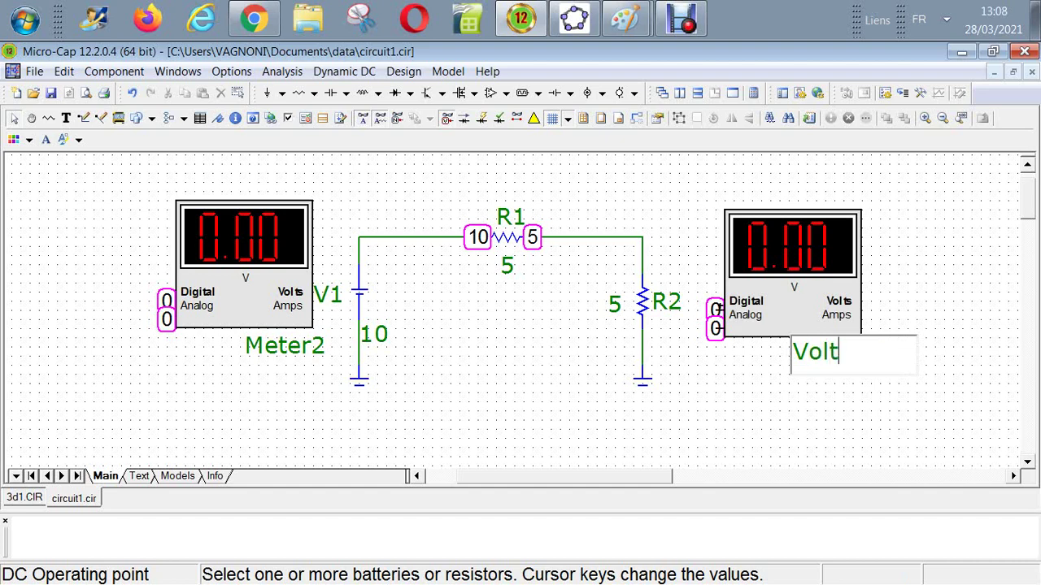
pyautogui.write('mètre N°1')
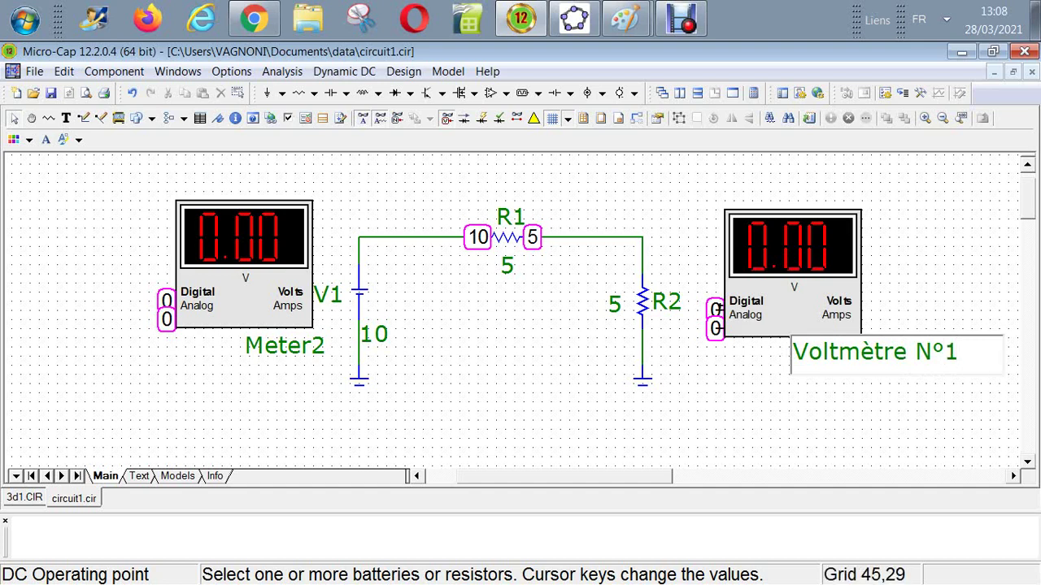
pyautogui.press('Return')
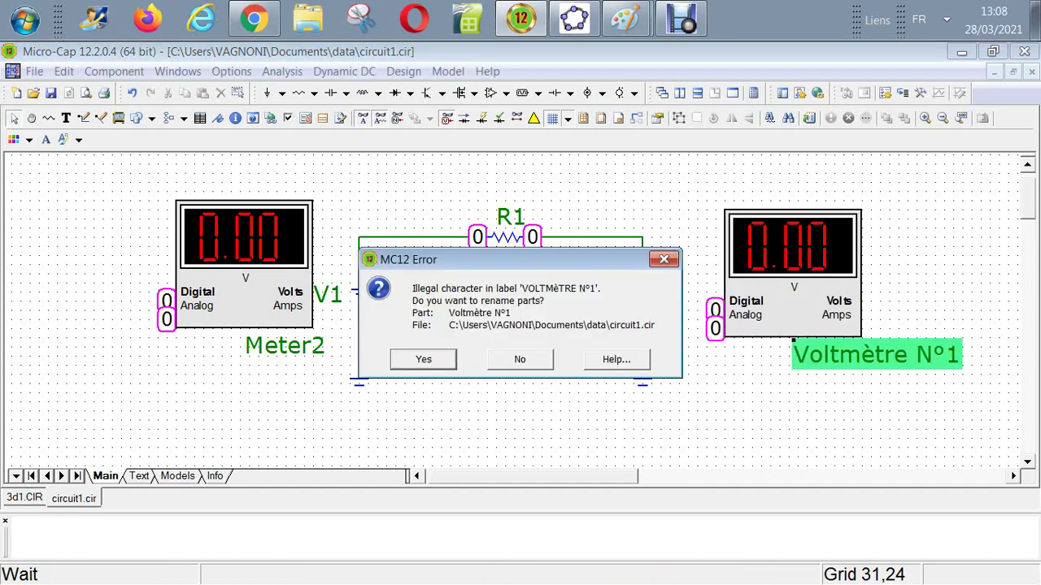
pyautogui.press('Return')
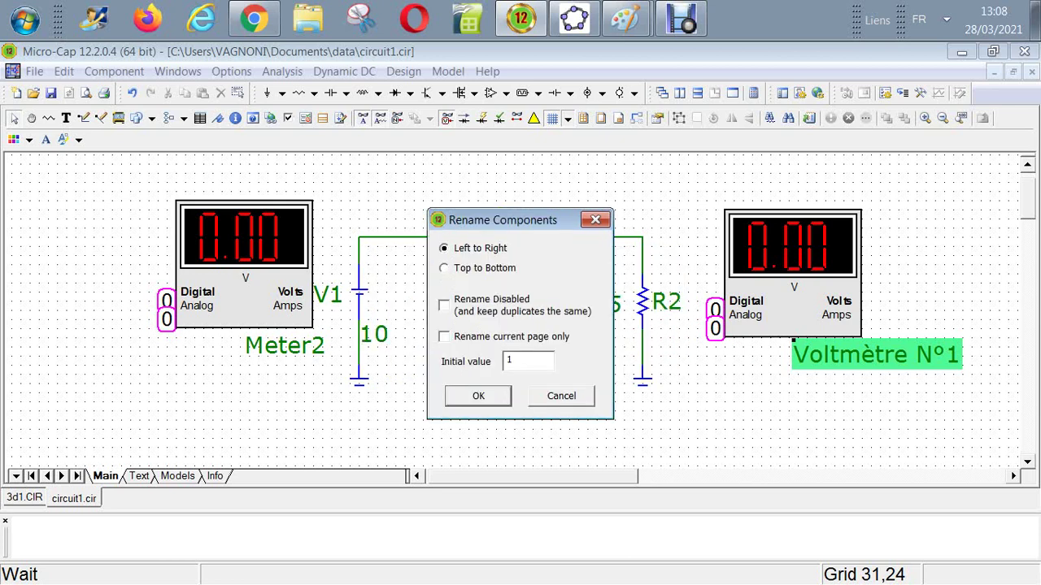
pyautogui.press('Return')
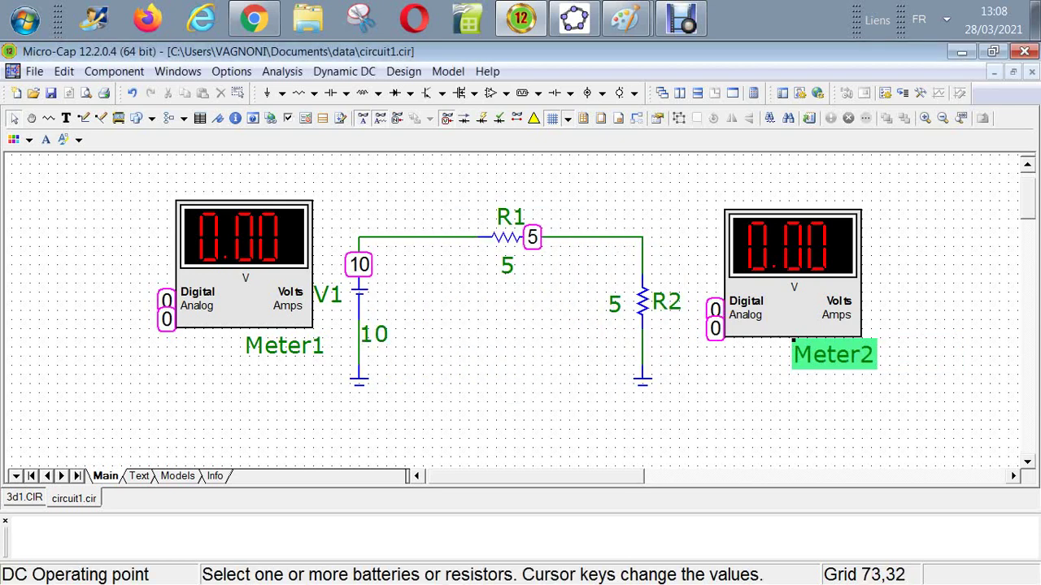
# Step: Try to rename the meter beside R2 as "Voltmètre 1", and dismiss the offer to rename parts
pyautogui.doubleClick(833, 355)
pyautogui.moveTo(875, 352); pyautogui.dragTo(794, 352)
pyautogui.write('Vpt')
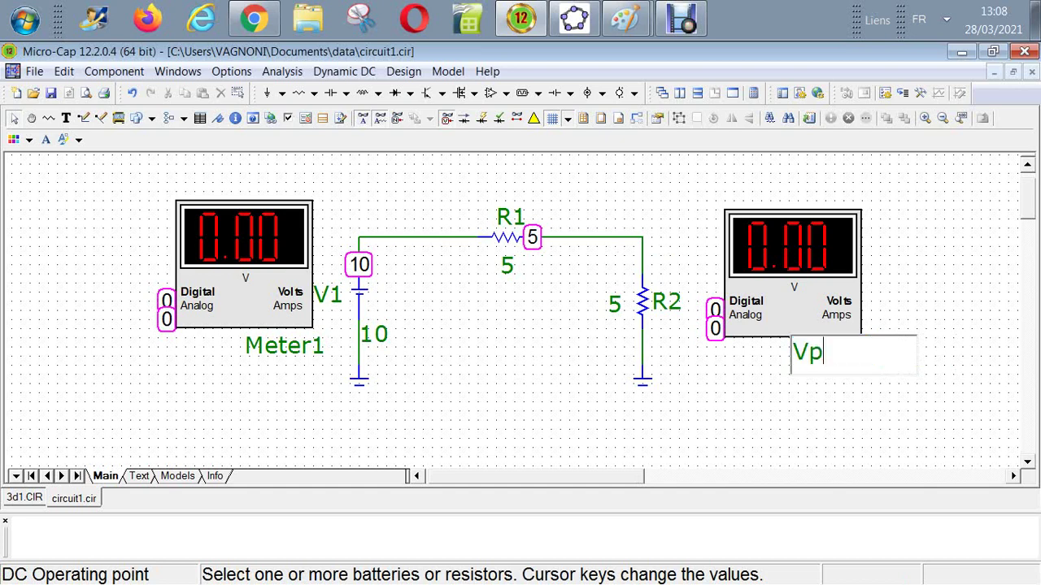
pyautogui.press('BackSpace')
pyautogui.write('oltmèr')
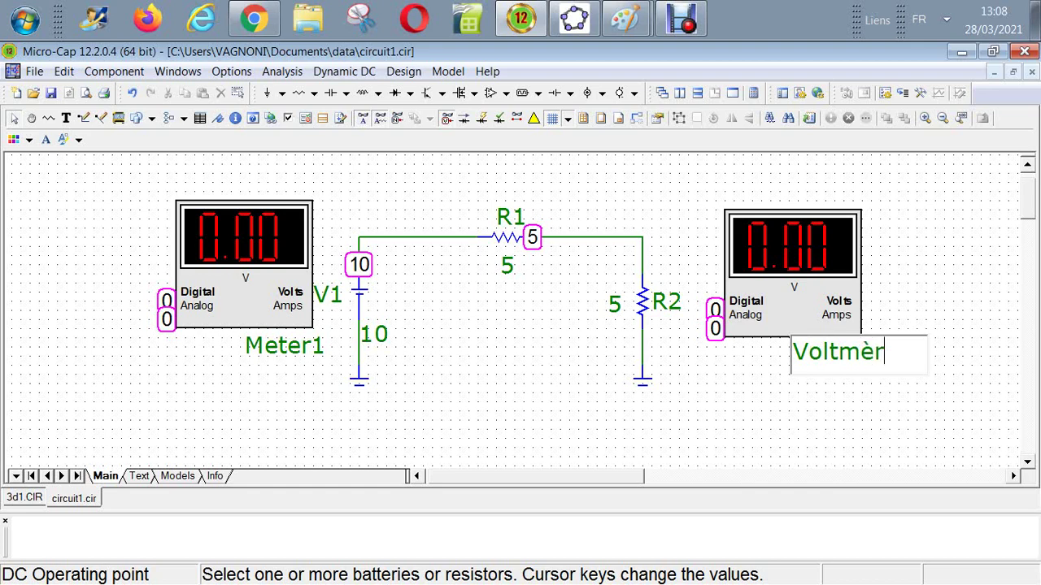
pyautogui.press('BackSpace')
pyautogui.write('tre 1')
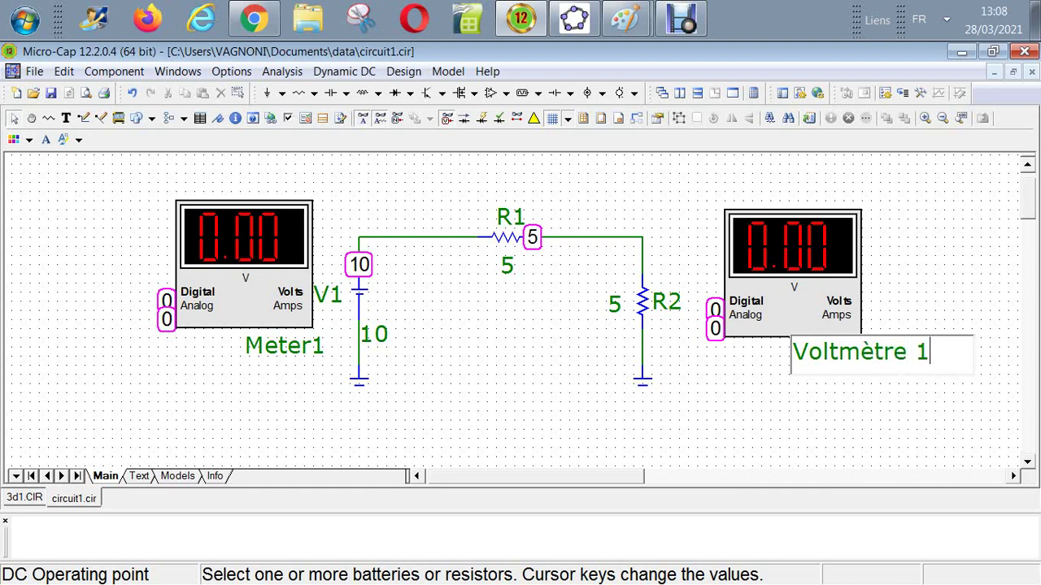
pyautogui.press('Return')
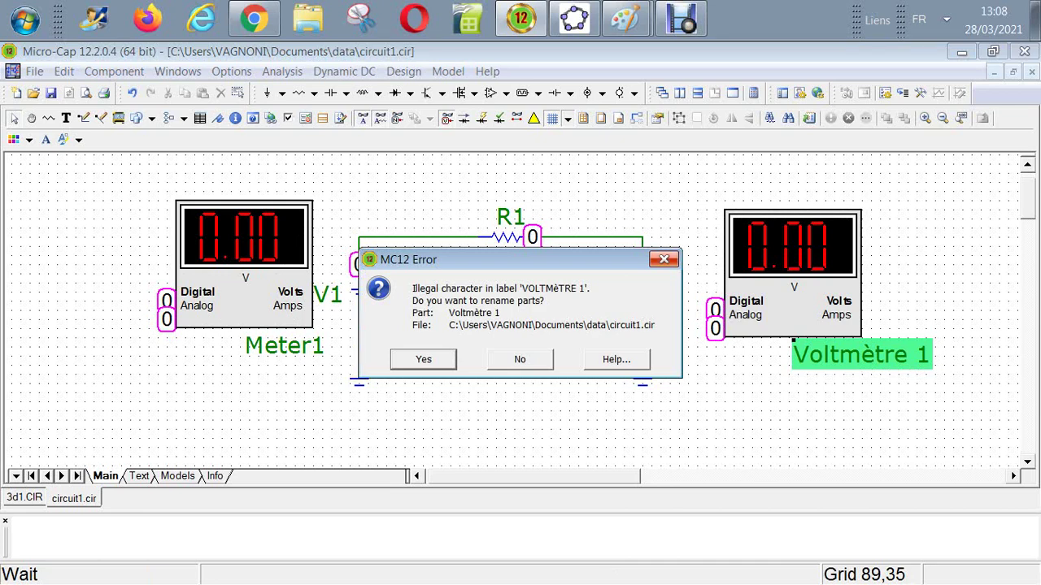
pyautogui.click(663, 259)
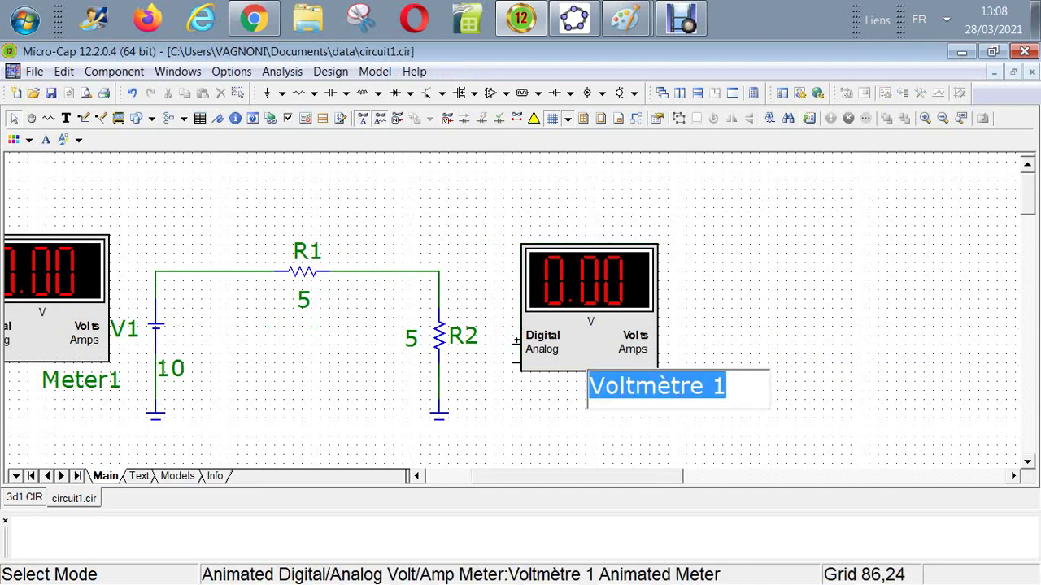
# Step: Rename the meter beside R2 as "Voltmeter 1"
pyautogui.write('V')
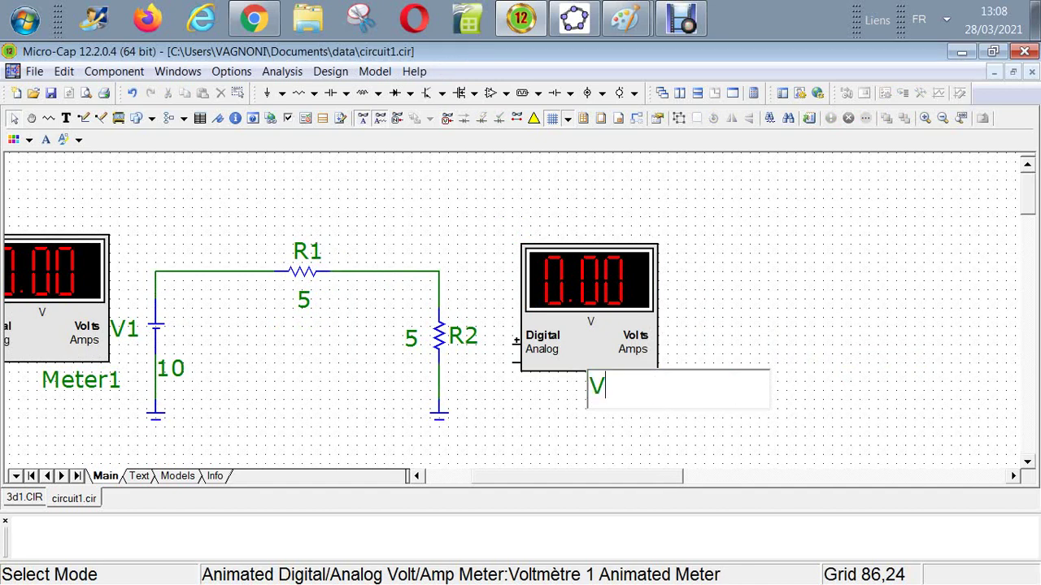
pyautogui.write('oltmetre')
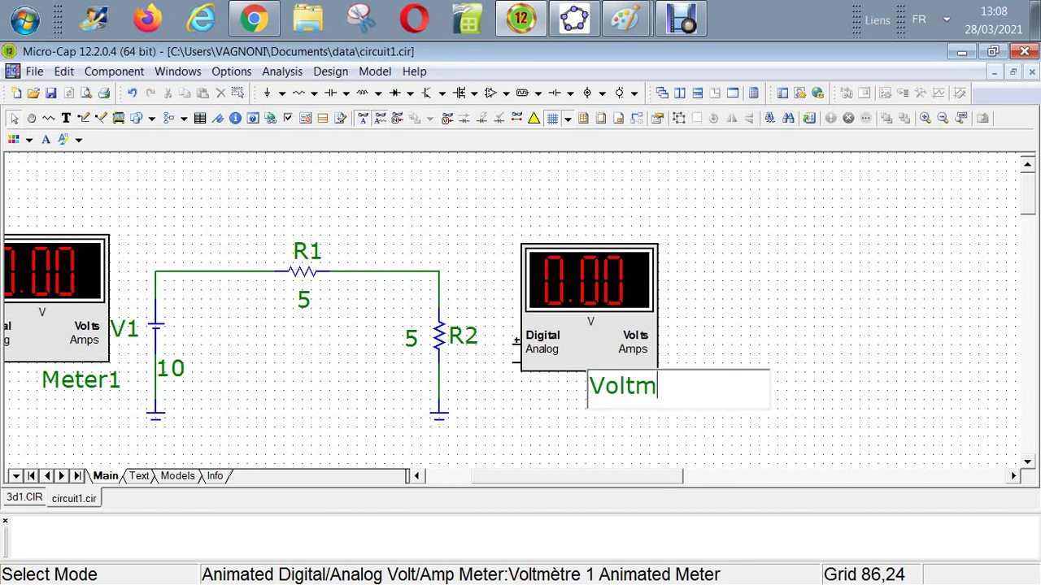
pyautogui.press('BackSpace')
pyautogui.press('BackSpace')
pyautogui.press('BackSpace')
pyautogui.press('BackSpace')
pyautogui.press('BackSpace')
pyautogui.write('meter 1')
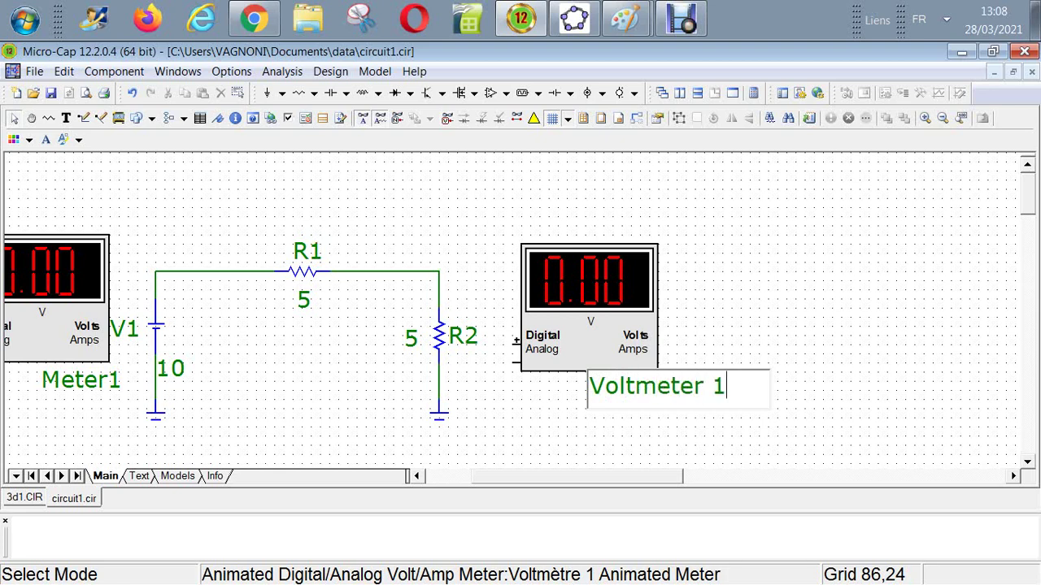
pyautogui.press('Return')
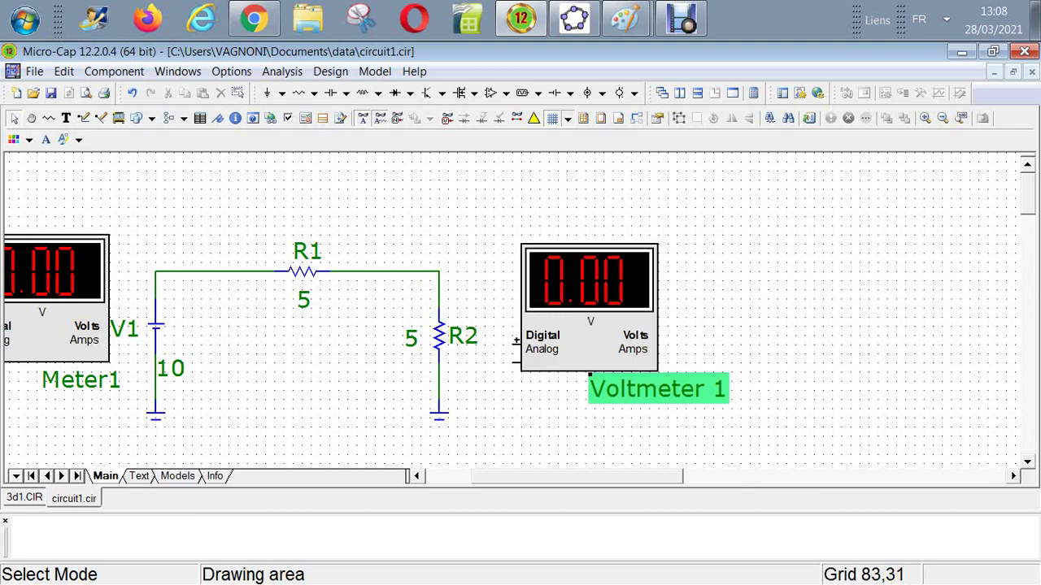
# Step: Rename the meter beside V1 as "Voltmeter2", and reposition its label and the meter clear of the source's value
pyautogui.moveTo(577, 476); pyautogui.dragTo(528, 476)
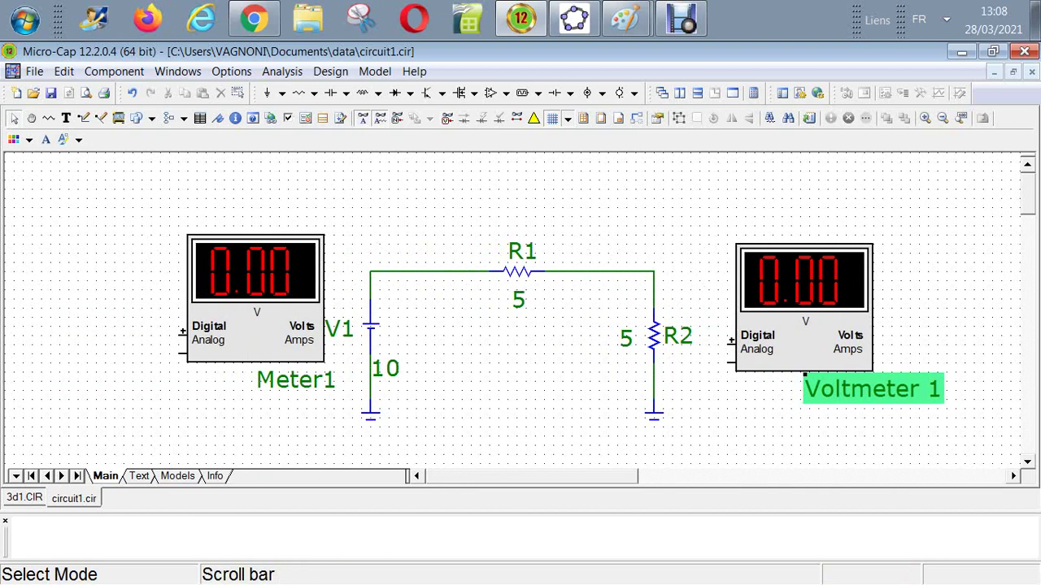
pyautogui.click(296, 380)
pyautogui.click(295, 378)
pyautogui.click(338, 377)
pyautogui.hotkey('shift', 'Home')
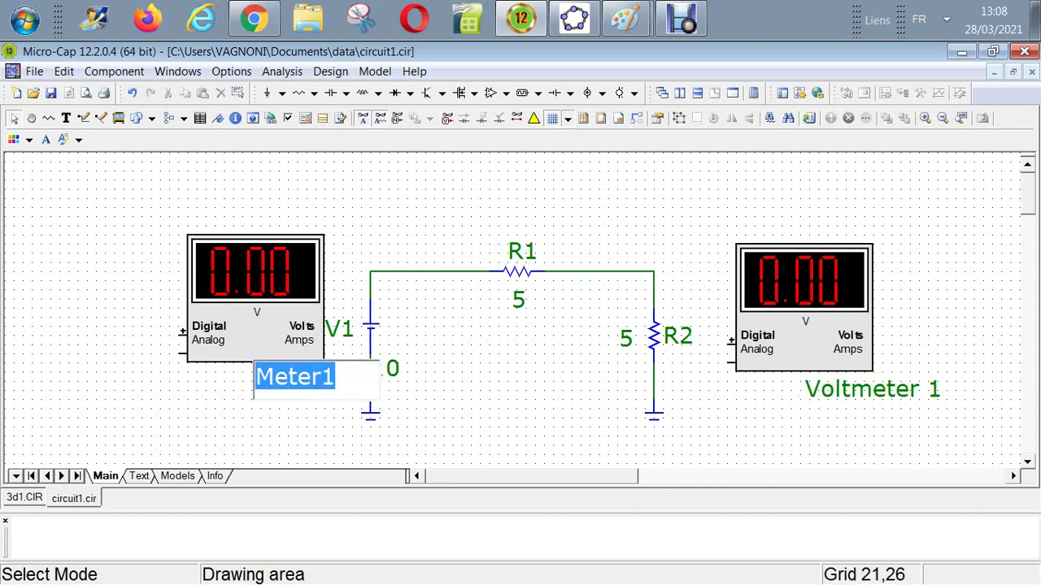
pyautogui.write('Volt')
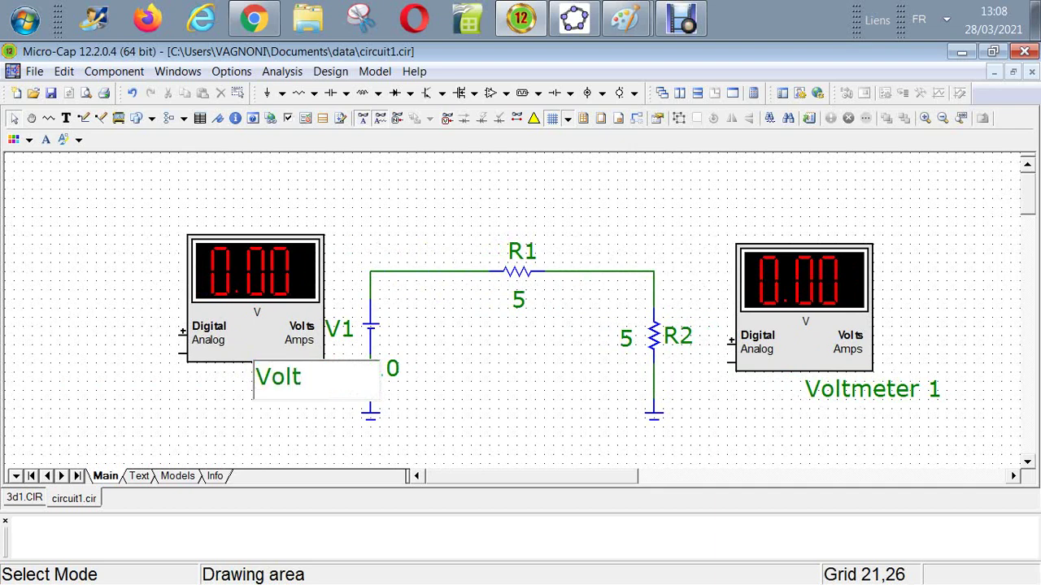
pyautogui.write('meter')
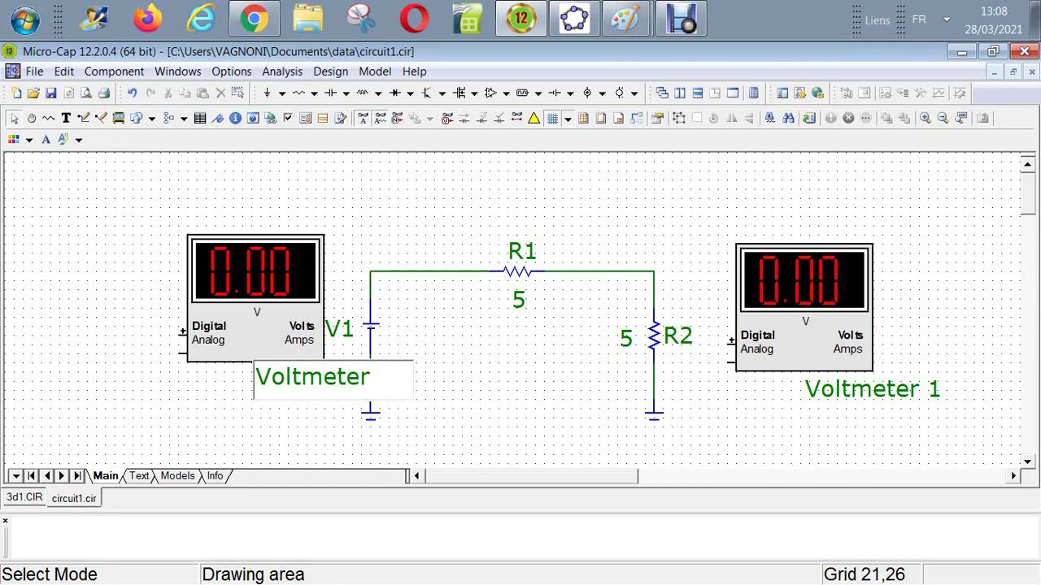
pyautogui.write('2')
pyautogui.press('Return')
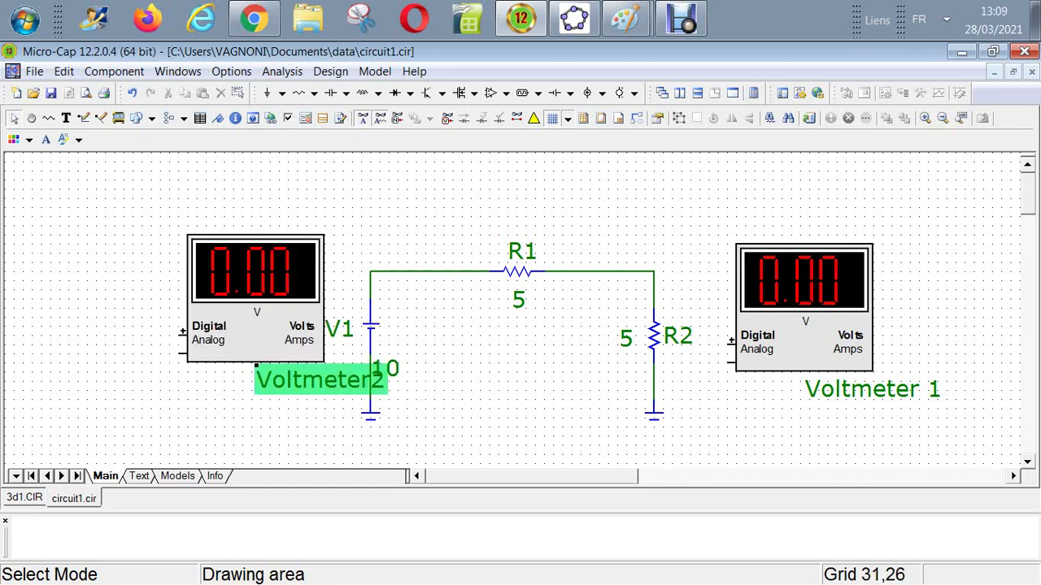
pyautogui.moveTo(319, 374); pyautogui.dragTo(236, 394)
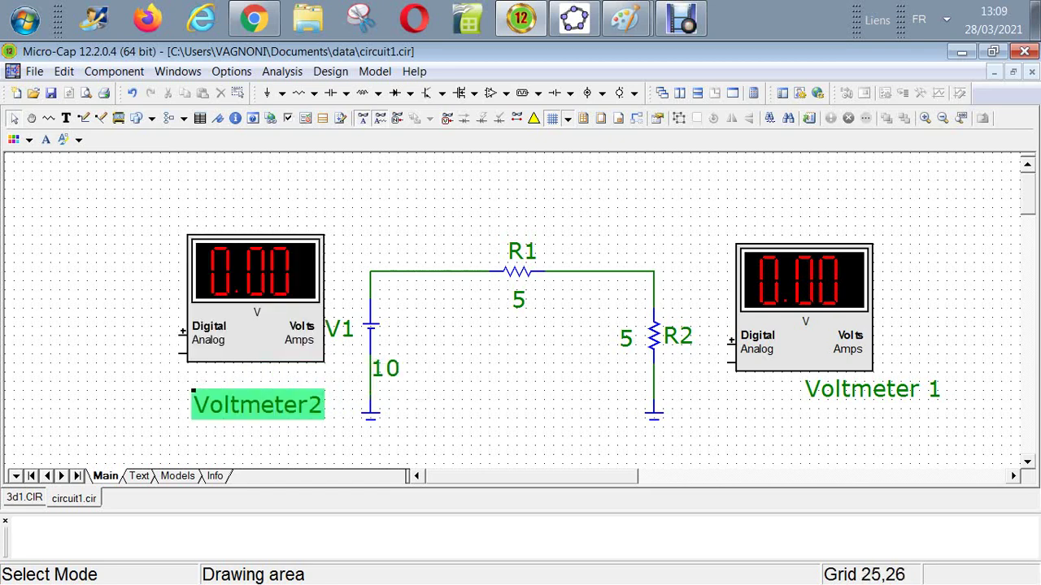
pyautogui.moveTo(255, 292); pyautogui.dragTo(255, 227)
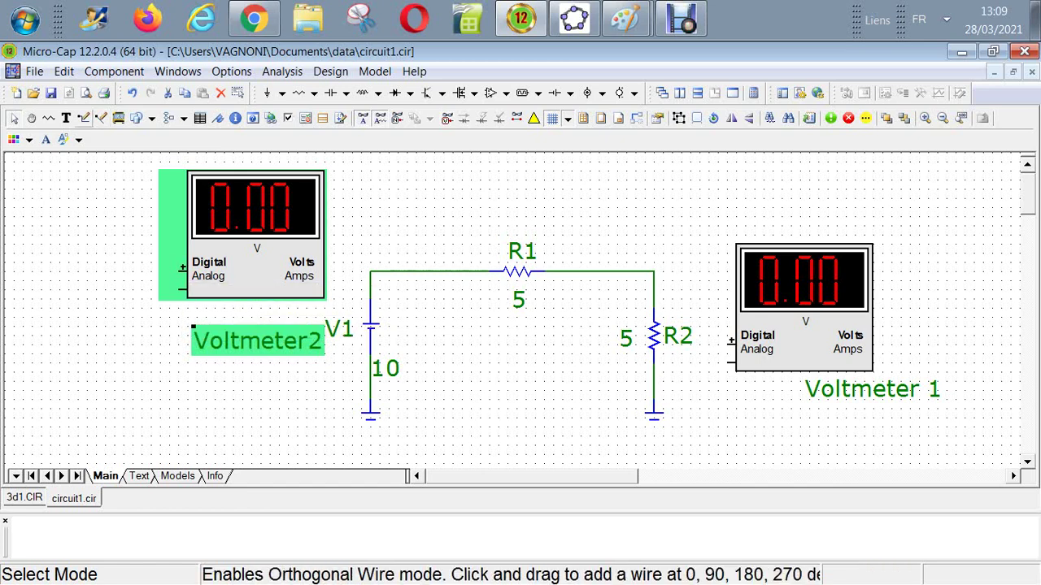
# Step: Wire the negative terminal of the meter beside R2 straight to the node below R2
pyautogui.click(84, 119)
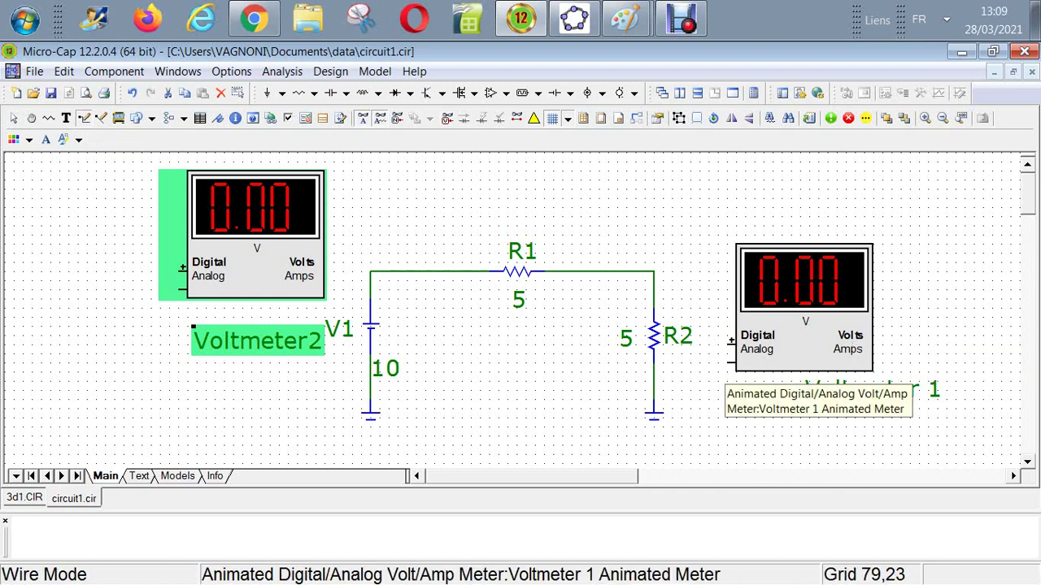
pyautogui.moveTo(728, 366); pyautogui.dragTo(655, 363)
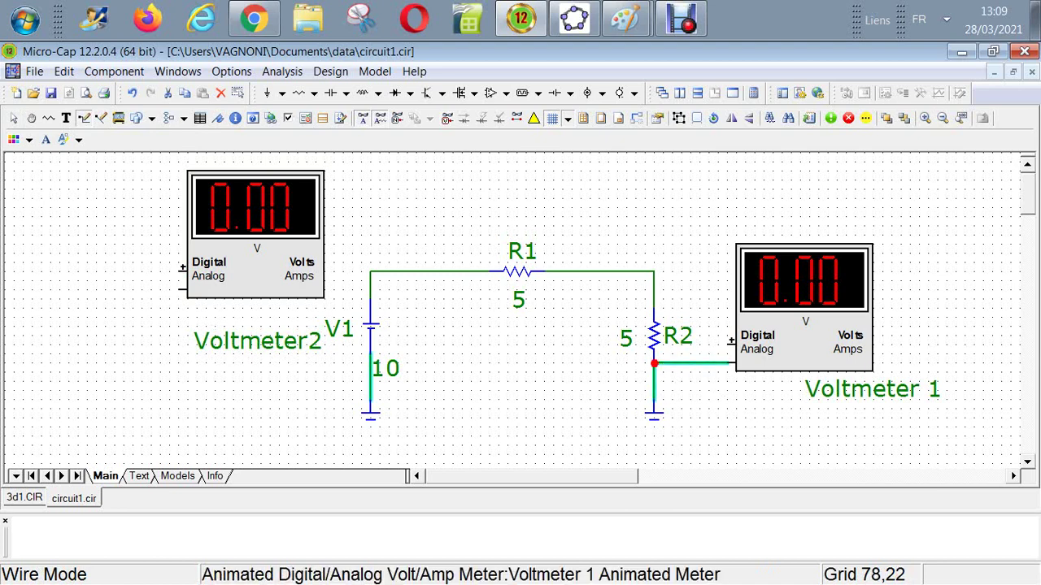
pyautogui.moveTo(729, 343); pyautogui.dragTo(690, 262)
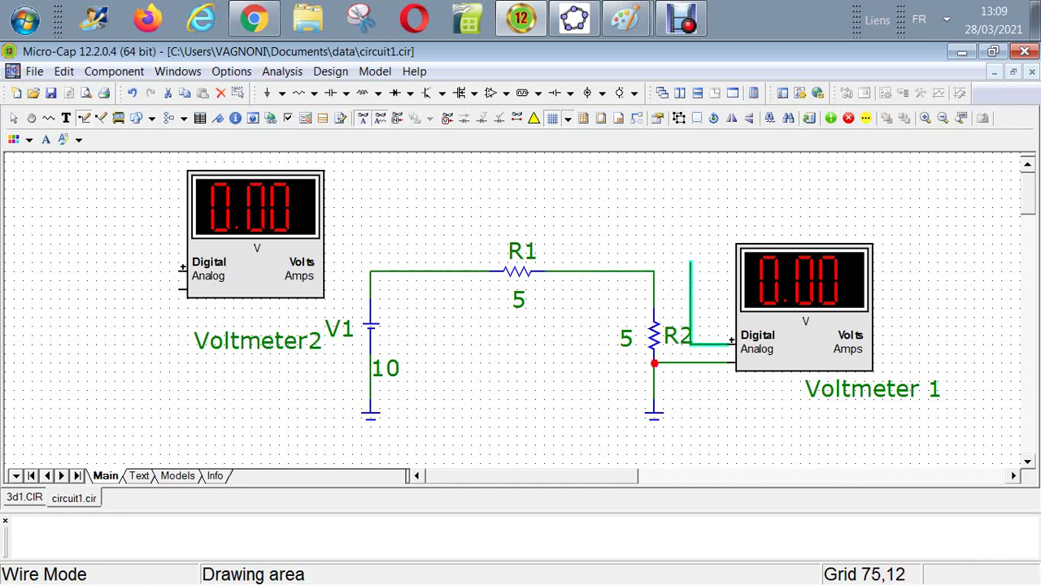
pyautogui.hotkey('ctrl', 'e')
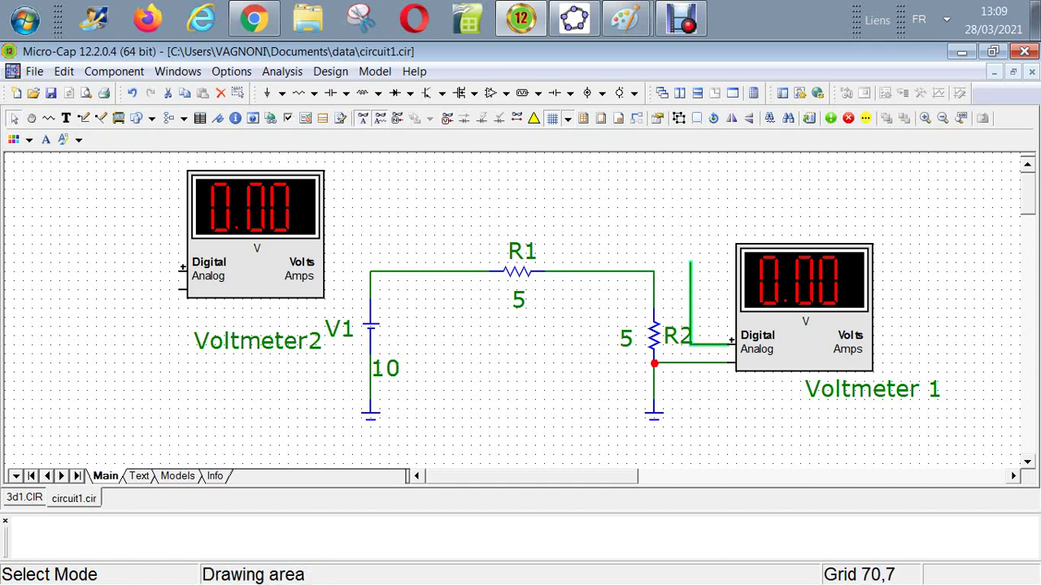
pyautogui.press('Delete')
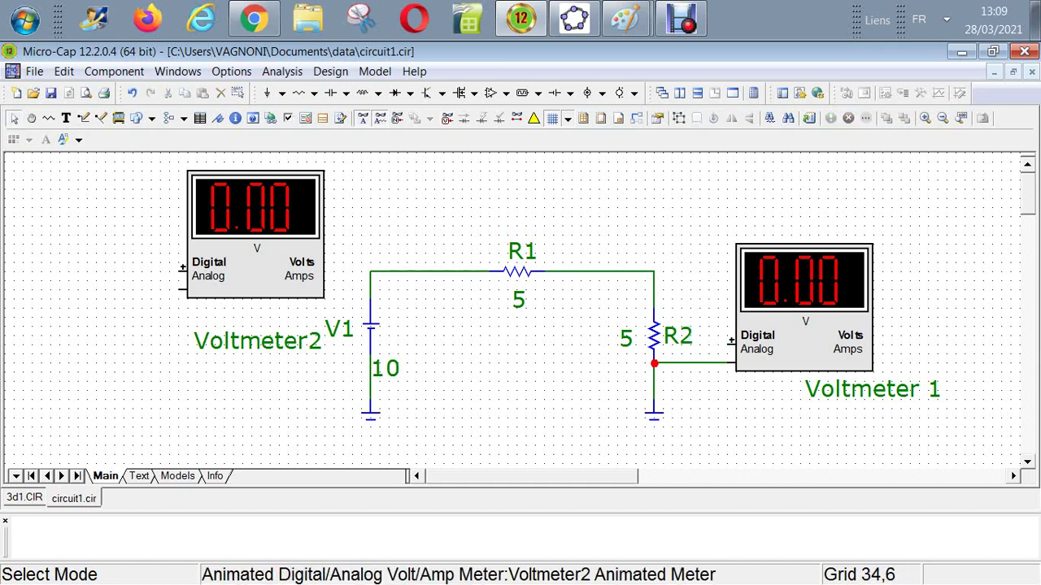
# Step: Draw a diagonal wire from the positive terminal of the meter beside R2 to the wire above R2
pyautogui.click(101, 118)
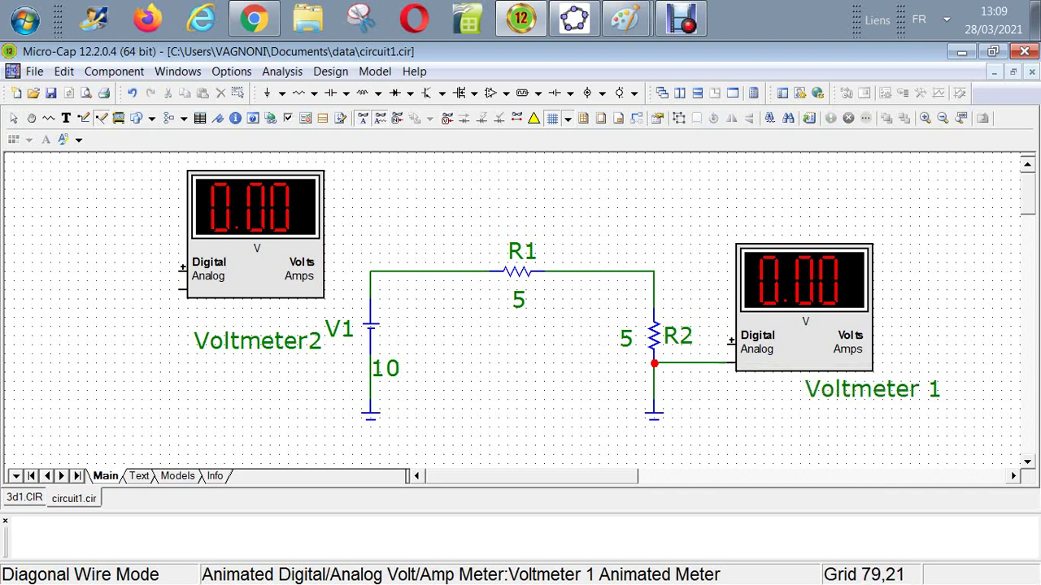
pyautogui.moveTo(730, 342)
pyautogui.mouseDown()
pyautogui.moveTo(663, 309)
pyautogui.moveTo(654, 291)
pyautogui.mouseUp()
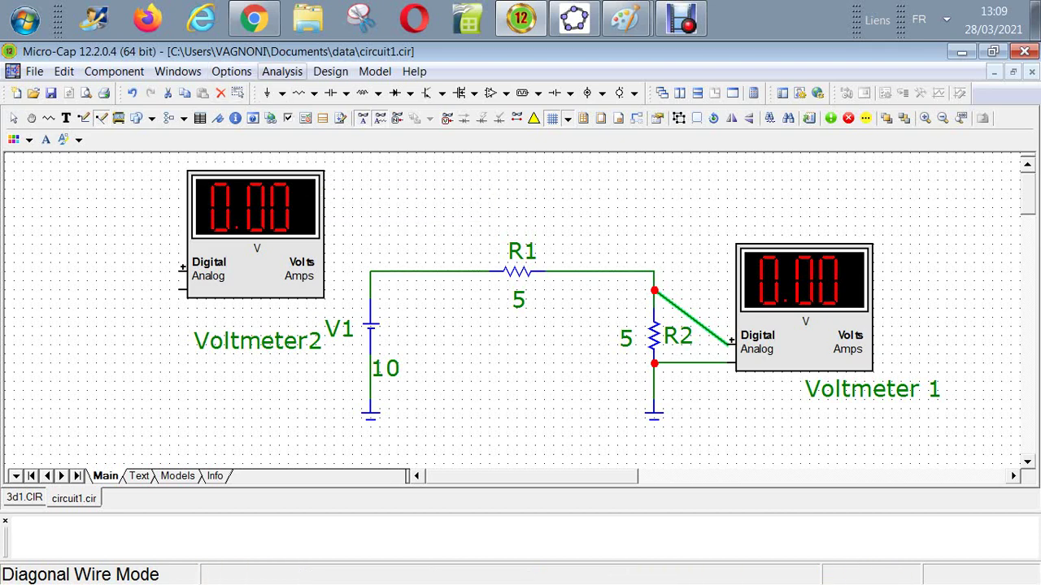
# Step: Try to run Dynamic DC analysis, accepting one left-to-right component renaming with initial value 1 and declining the repeated offer
pyautogui.click(282, 71)
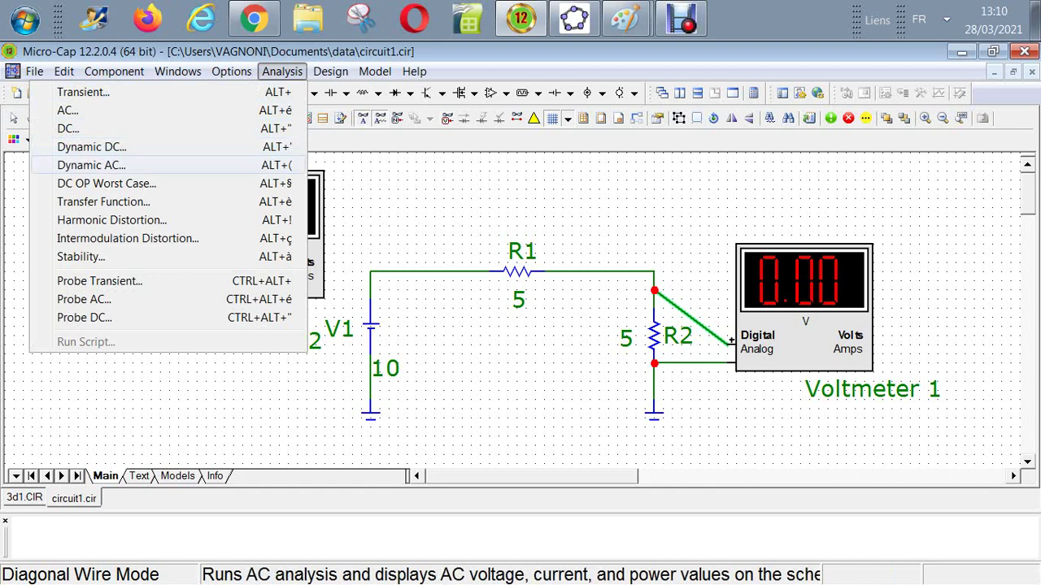
pyautogui.click(91, 146)
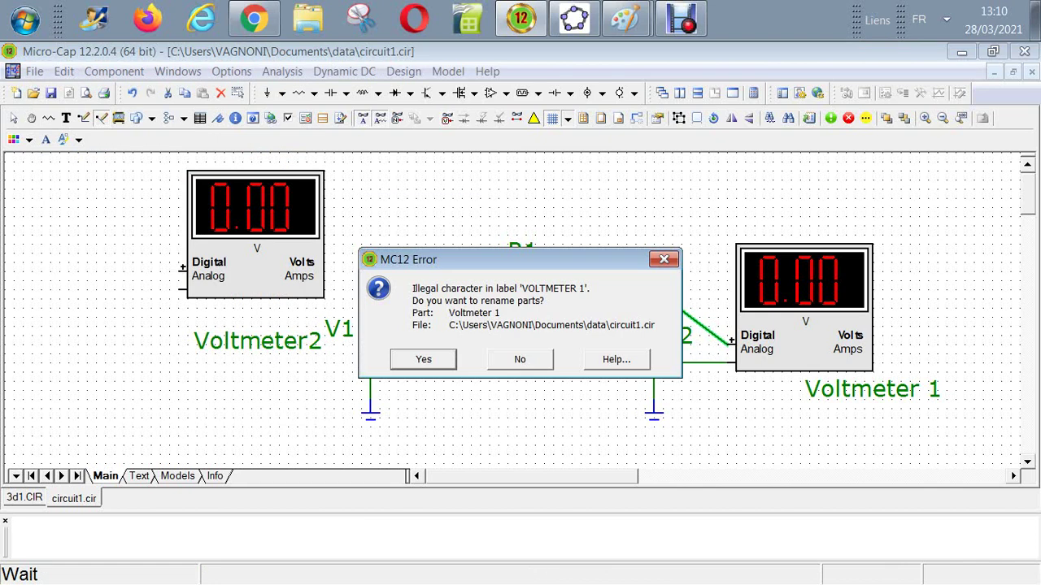
pyautogui.press('Return')
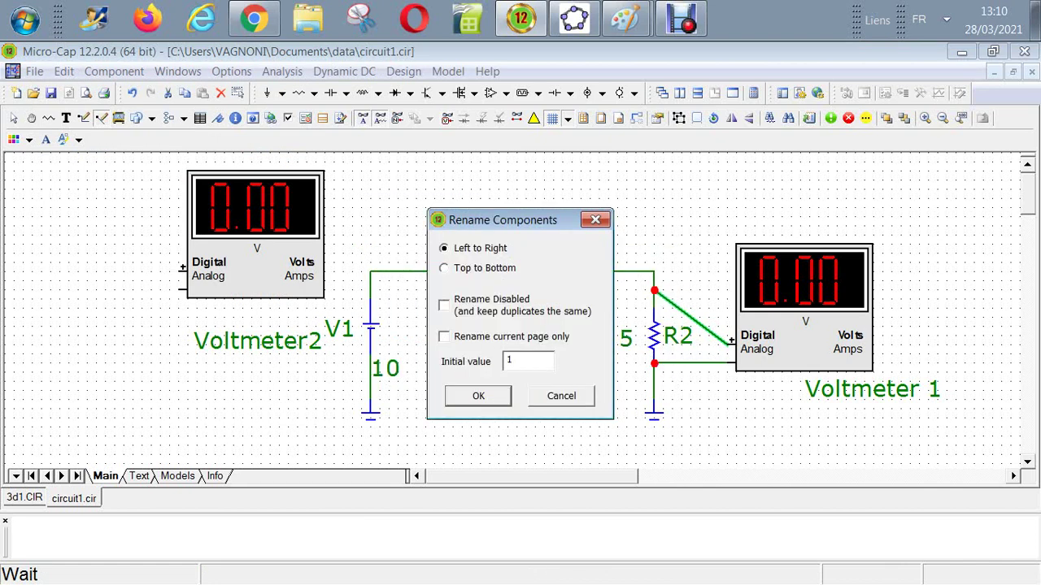
pyautogui.press('Return')
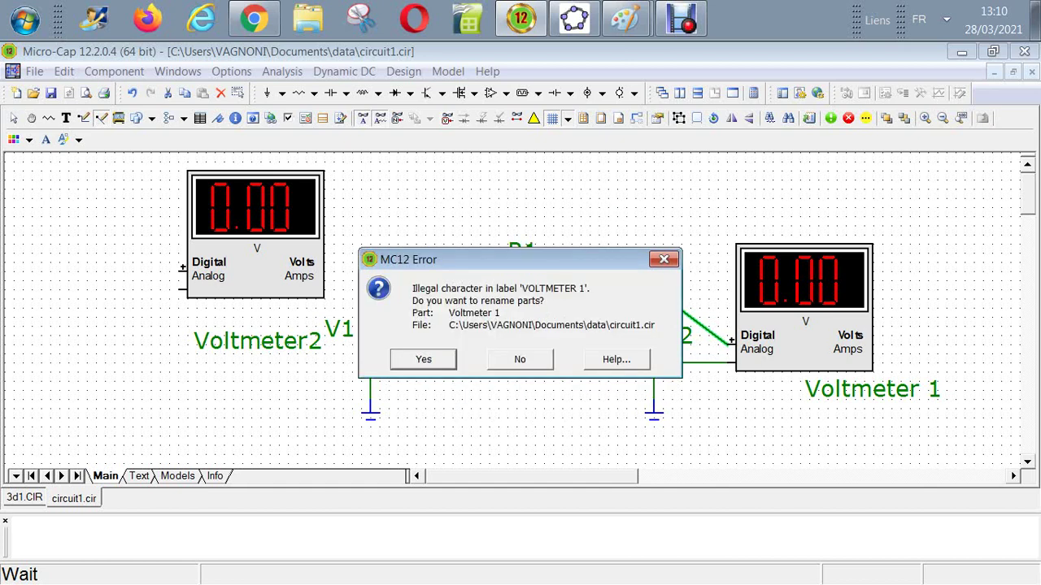
pyautogui.click(512, 359)
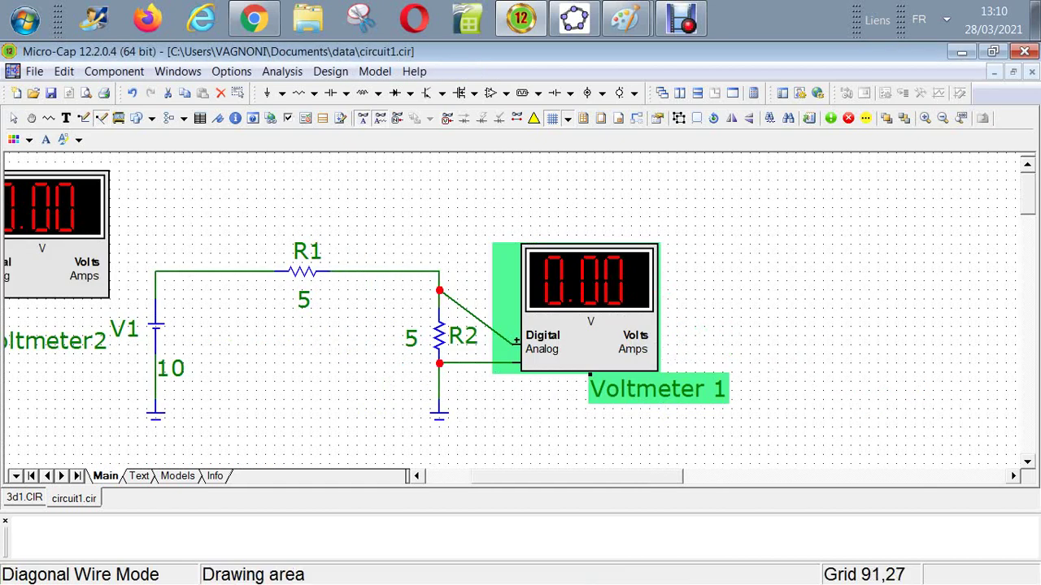
# Step: Rename the meter beside R2 as "Meter 1"
pyautogui.doubleClick(619, 396)
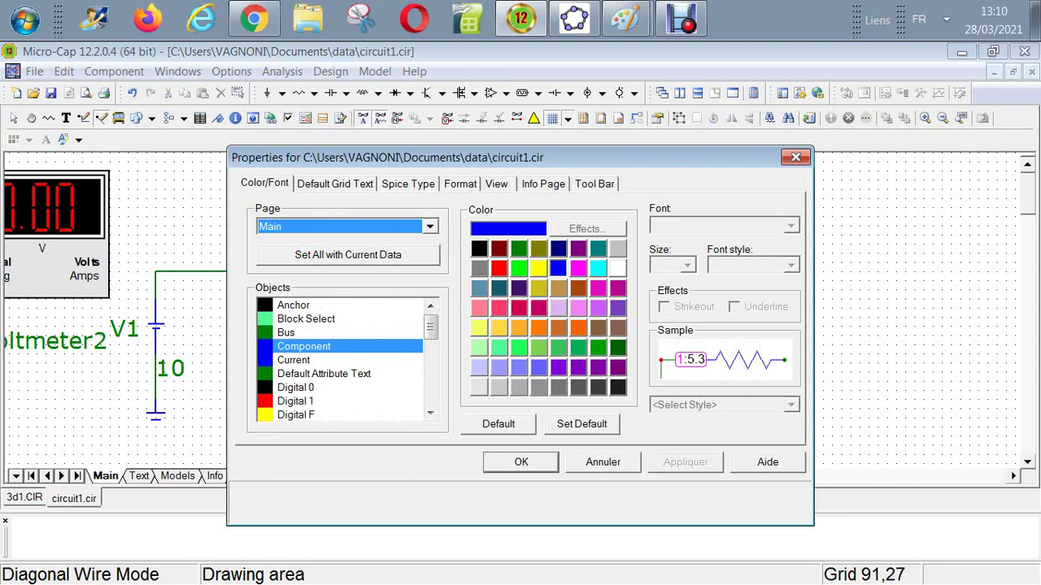
pyautogui.click(602, 462)
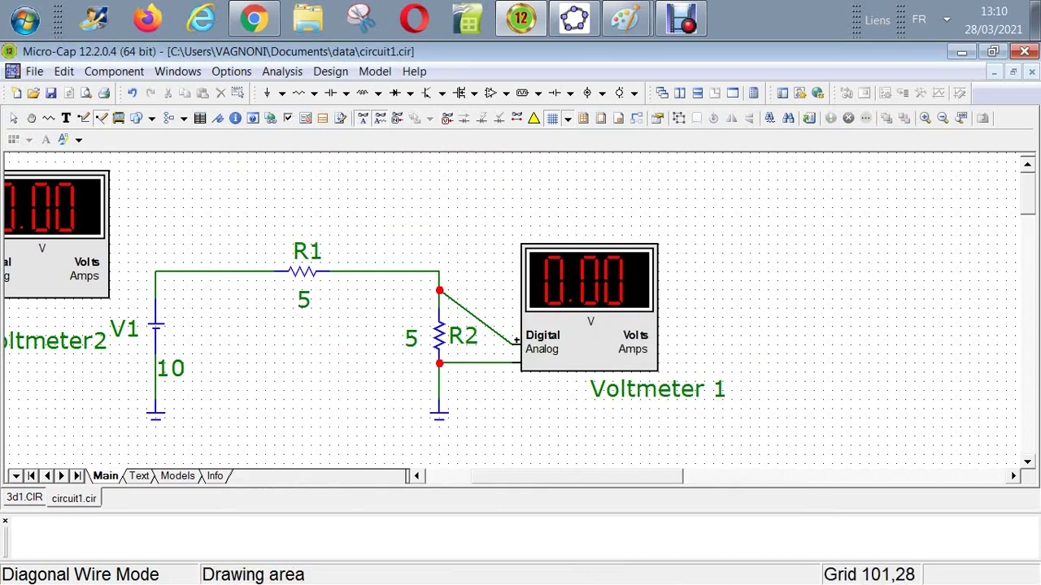
pyautogui.hotkey('ctrl', 'e')
pyautogui.doubleClick(628, 387)
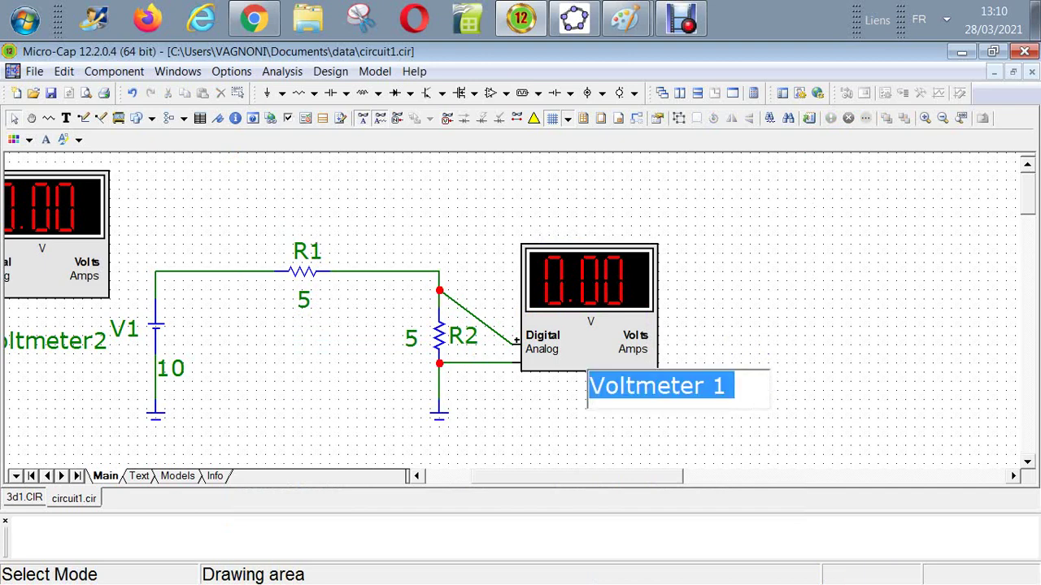
pyautogui.write('Meter ')
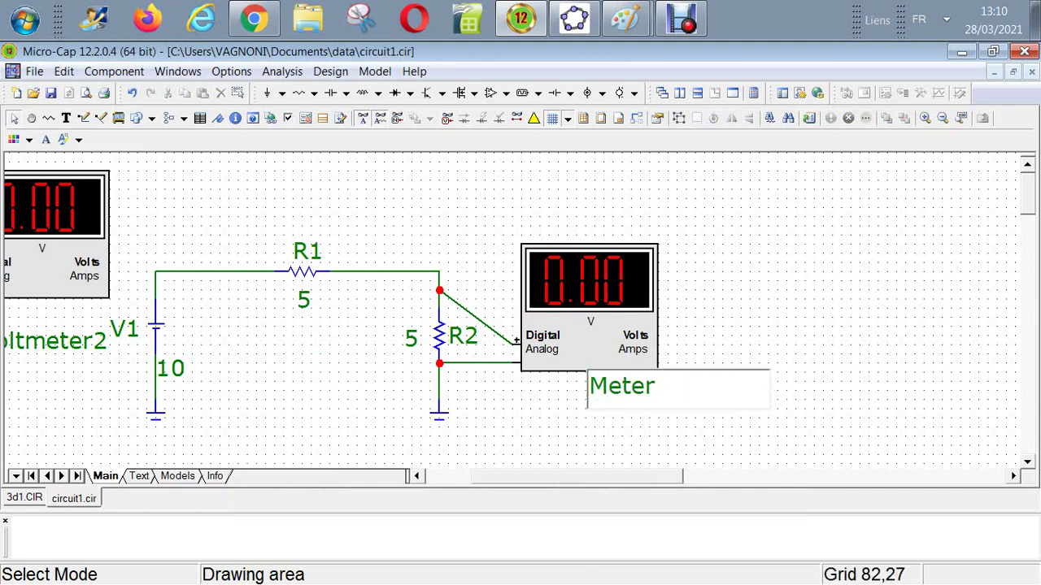
pyautogui.write('1')
pyautogui.press('Return')
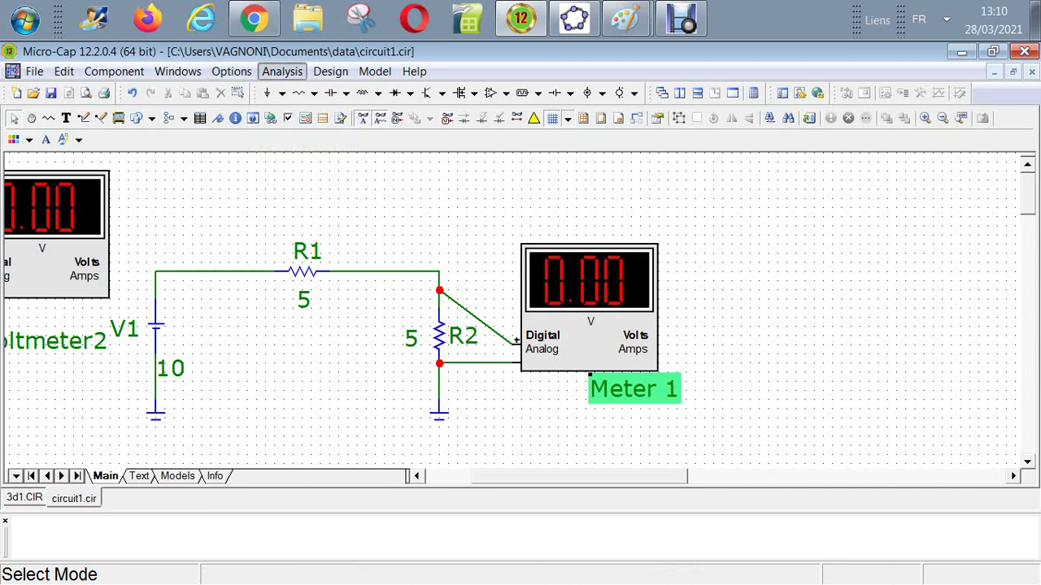
# Step: Try to run the DC analysis, and decline the offer to rename parts
pyautogui.click(282, 72)
pyautogui.click(68, 128)
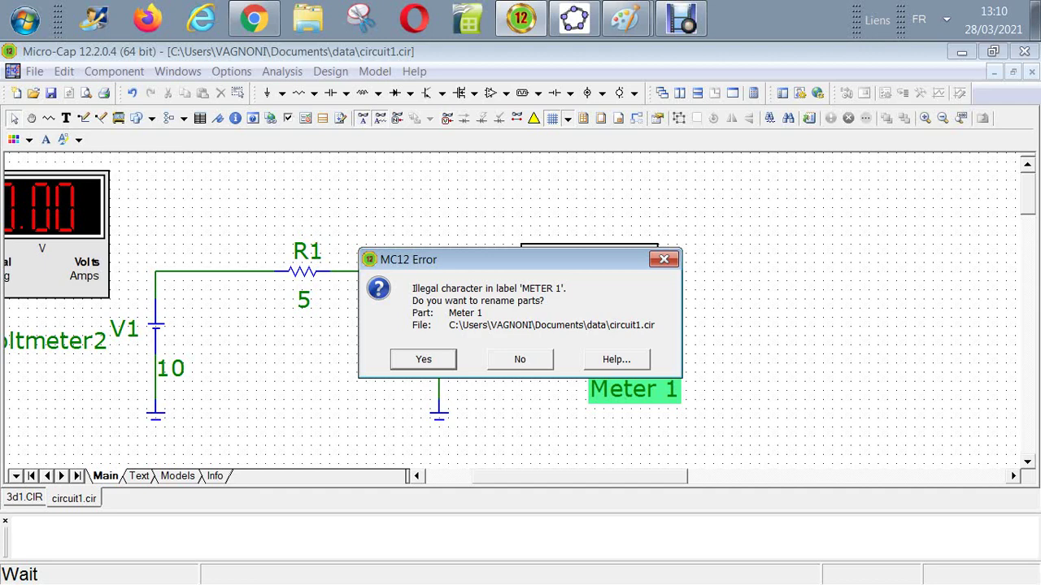
pyautogui.click(519, 358)
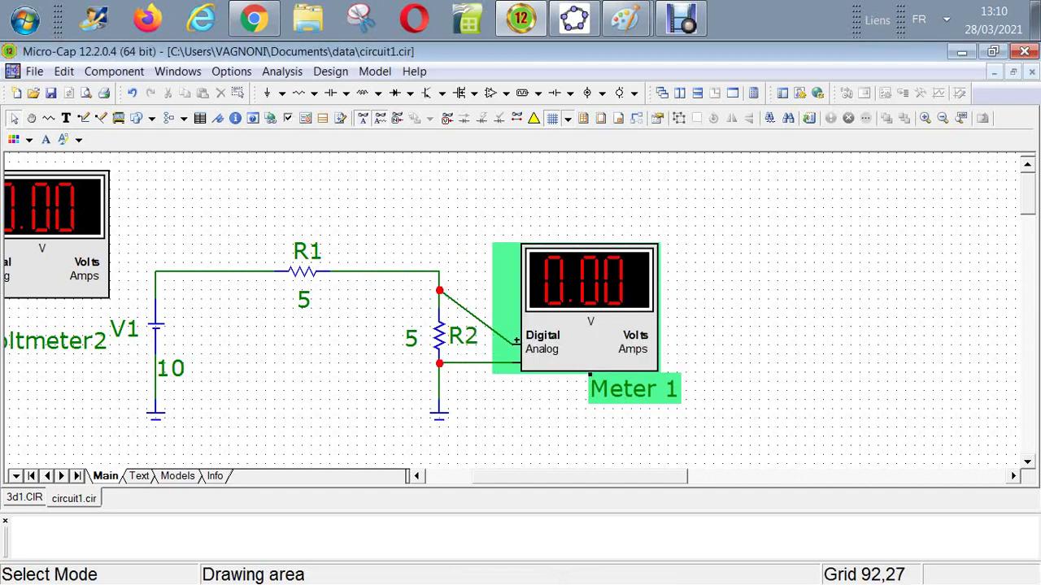
# Step: Remove the space from the label of the meter beside R2 so that it reads "Meter1"
pyautogui.click(634, 398)
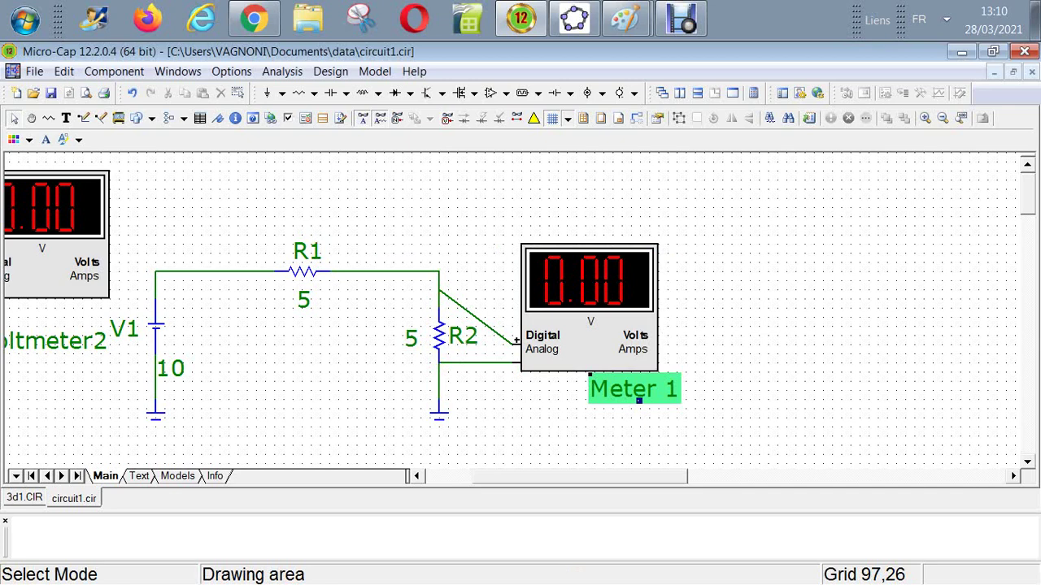
pyautogui.click(685, 396)
pyautogui.click(634, 390)
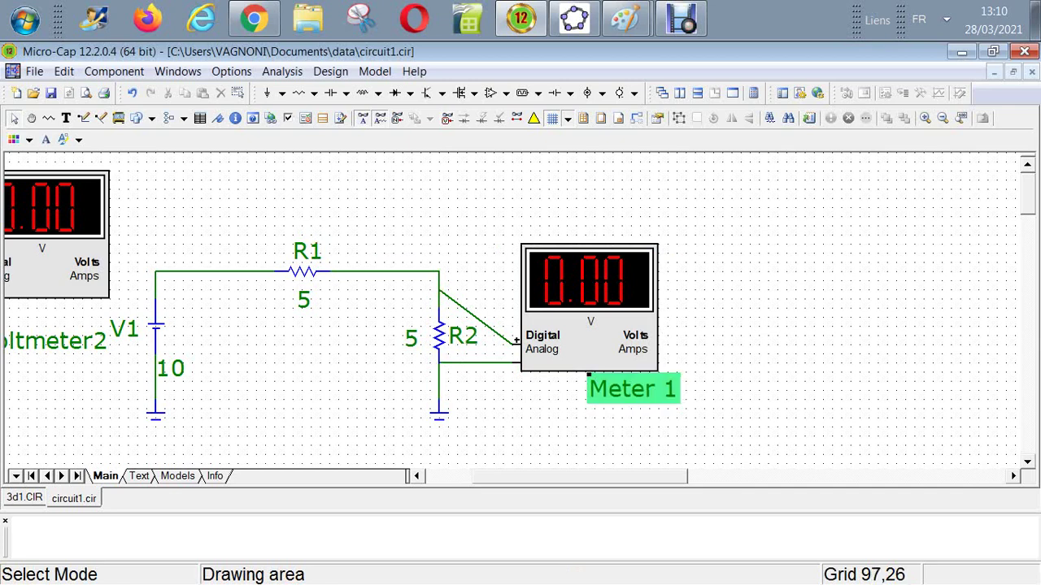
pyautogui.moveTo(618, 396); pyautogui.dragTo(633, 395)
pyautogui.doubleClick(631, 387)
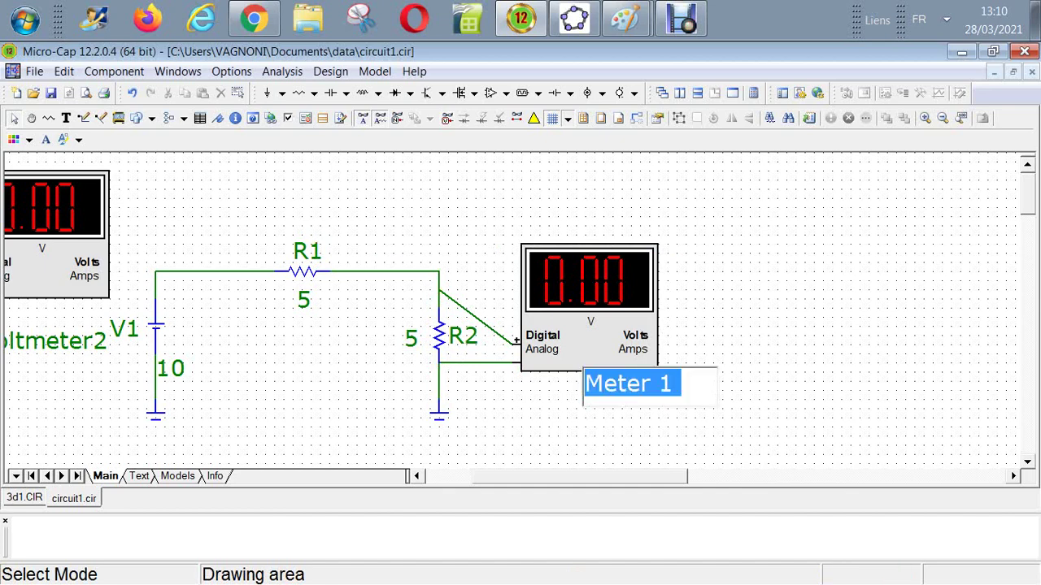
pyautogui.press('Right')
pyautogui.press('Left')
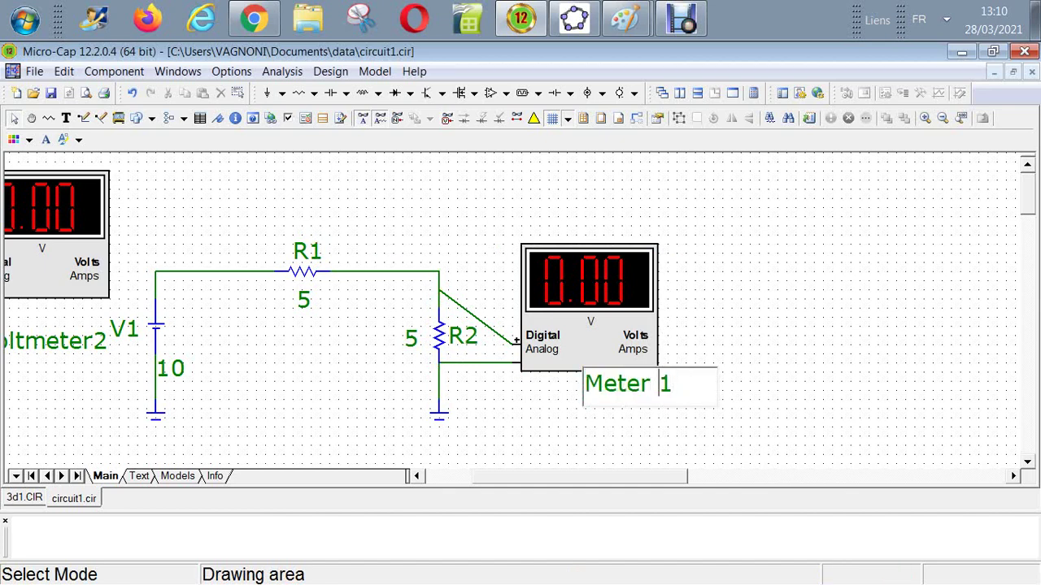
pyautogui.press('BackSpace')
pyautogui.click(758, 389)
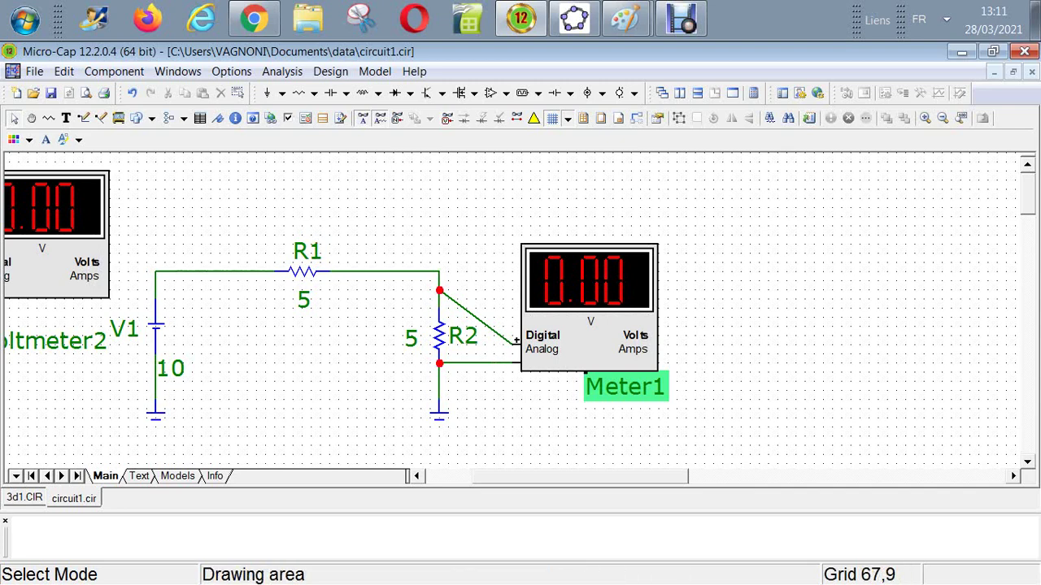
pyautogui.click(282, 71)
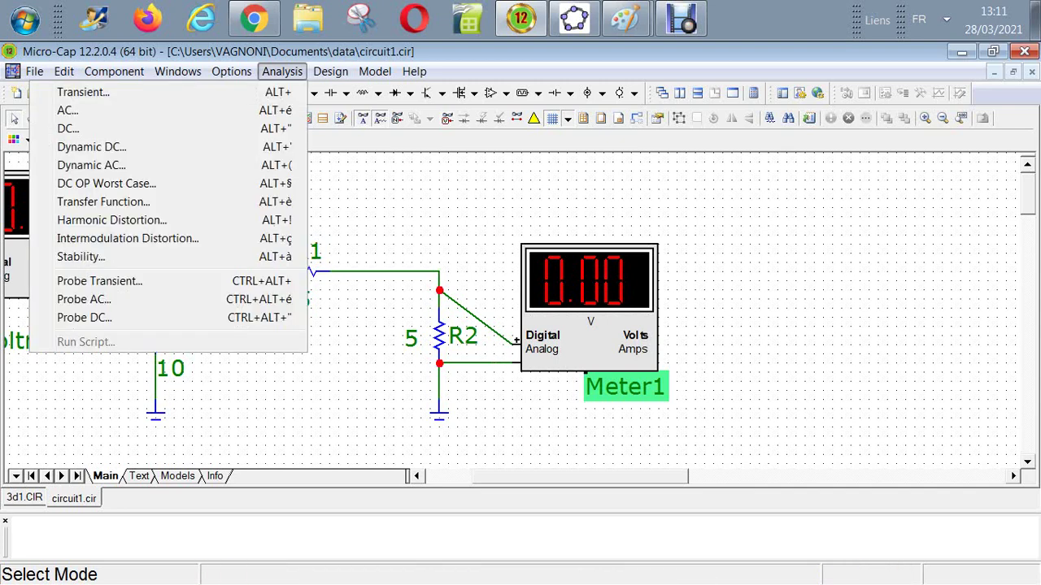
pyautogui.press('Down')
pyautogui.press('Down')
pyautogui.press('Down')
pyautogui.press('Return')
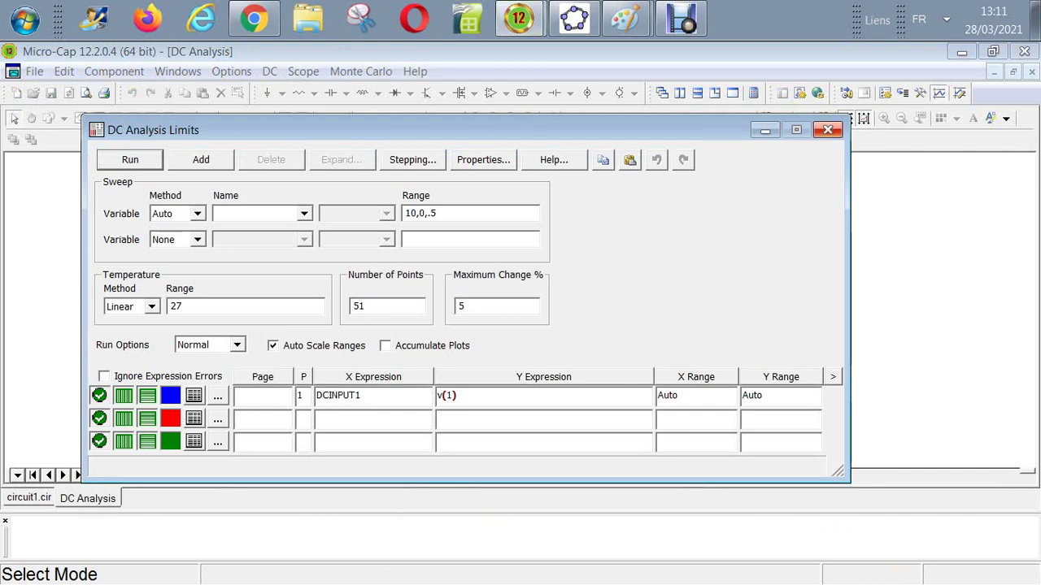
pyautogui.click(827, 130)
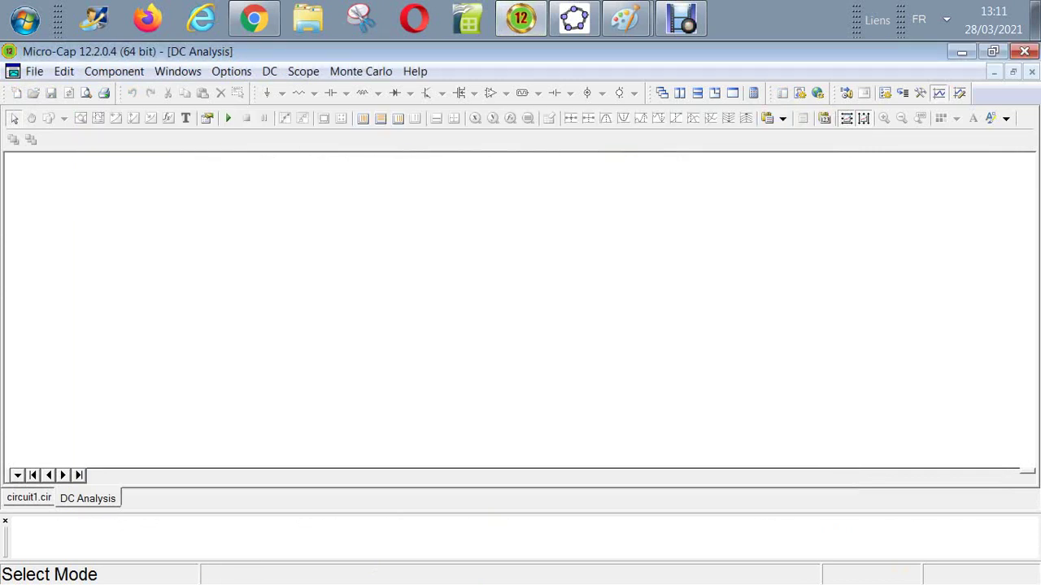
# Step: Quit Micro-Cap from the DC analysis window and answer the save-changes prompt for circuit1.cir
pyautogui.click(1024, 51)
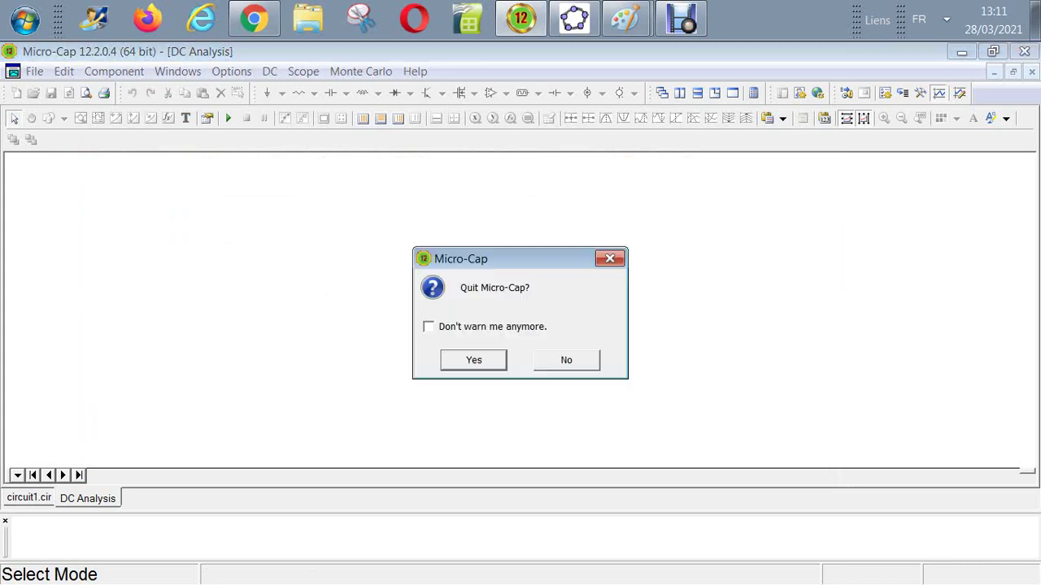
pyautogui.press('Return')
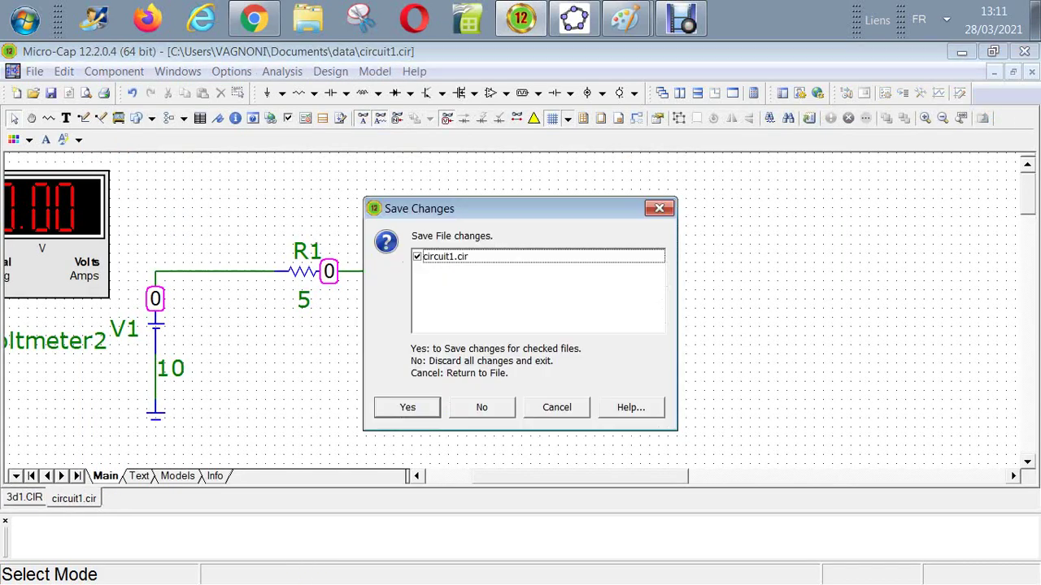
pyautogui.press('Return')
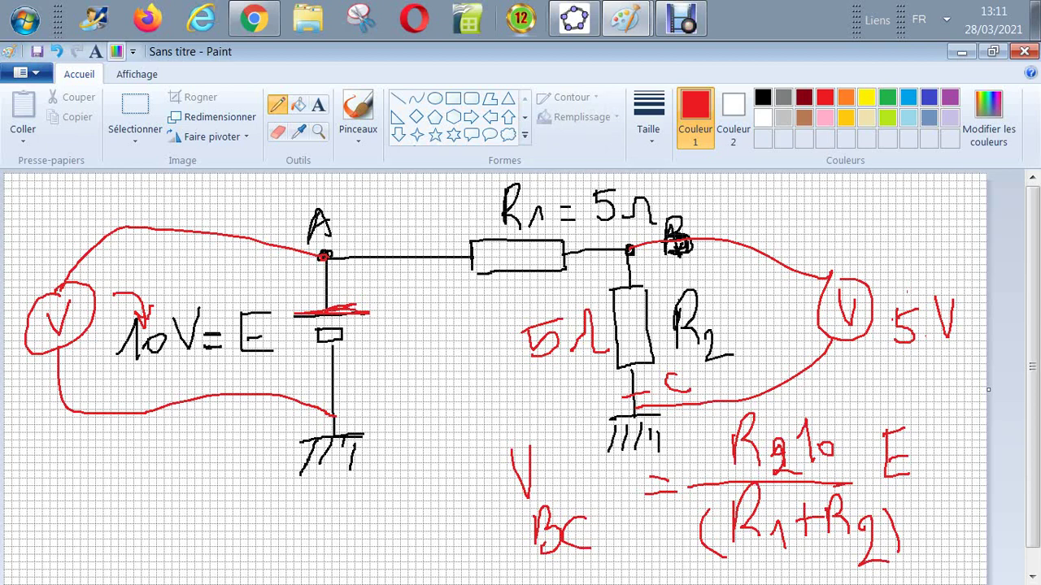
# Step: Reopen Micro-Cap, dismiss the Tip of the Day, and create a new Schematic File (.cir)
pyautogui.click(521, 18)
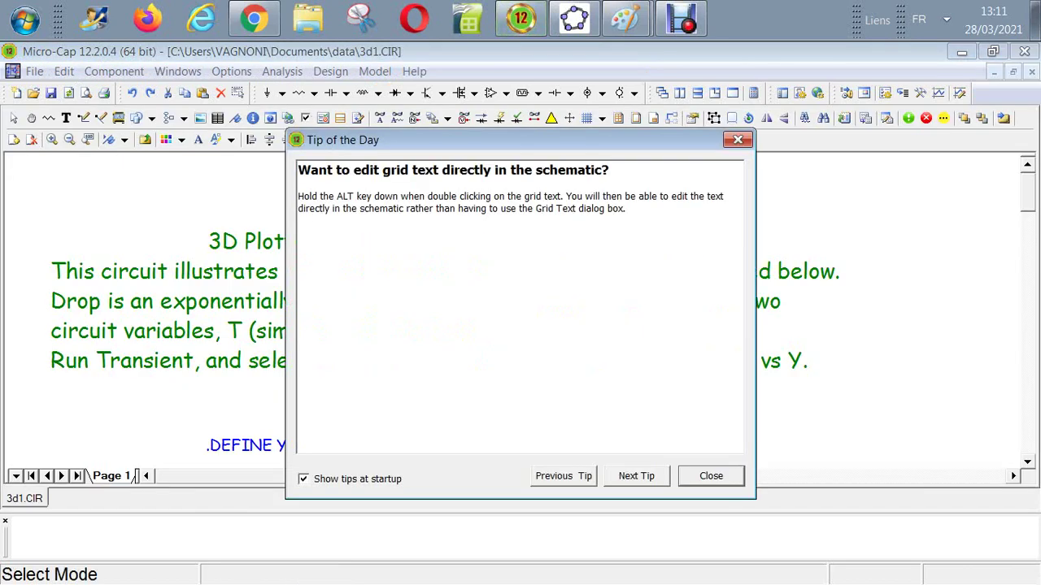
pyautogui.click(710, 475)
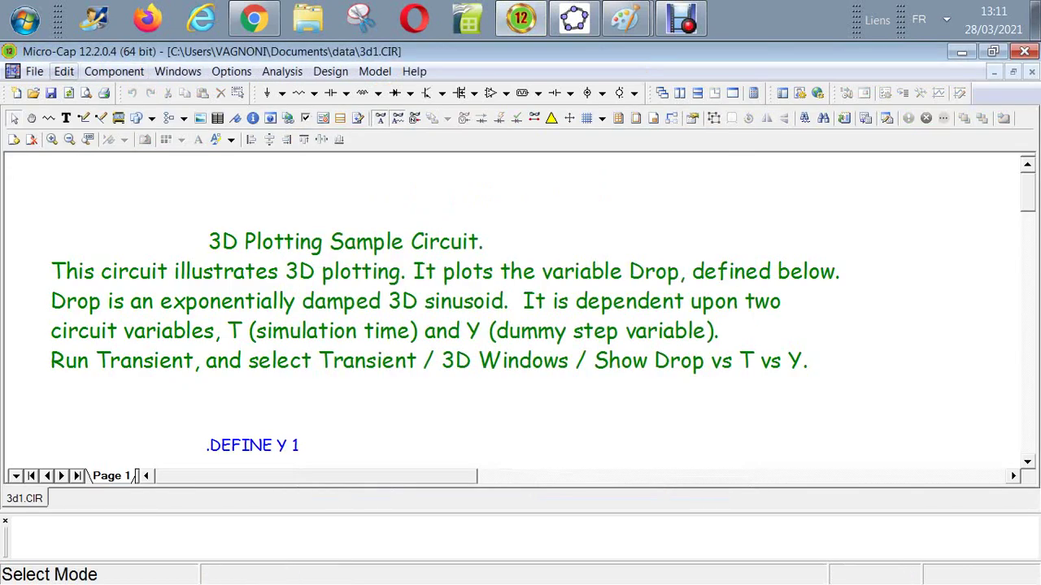
pyautogui.click(34, 71)
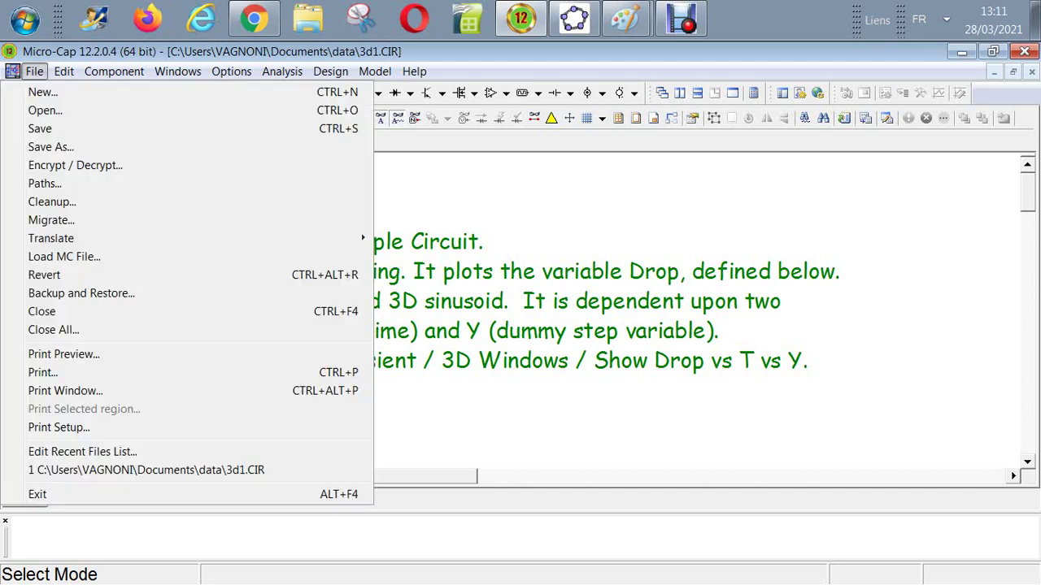
pyautogui.click(44, 93)
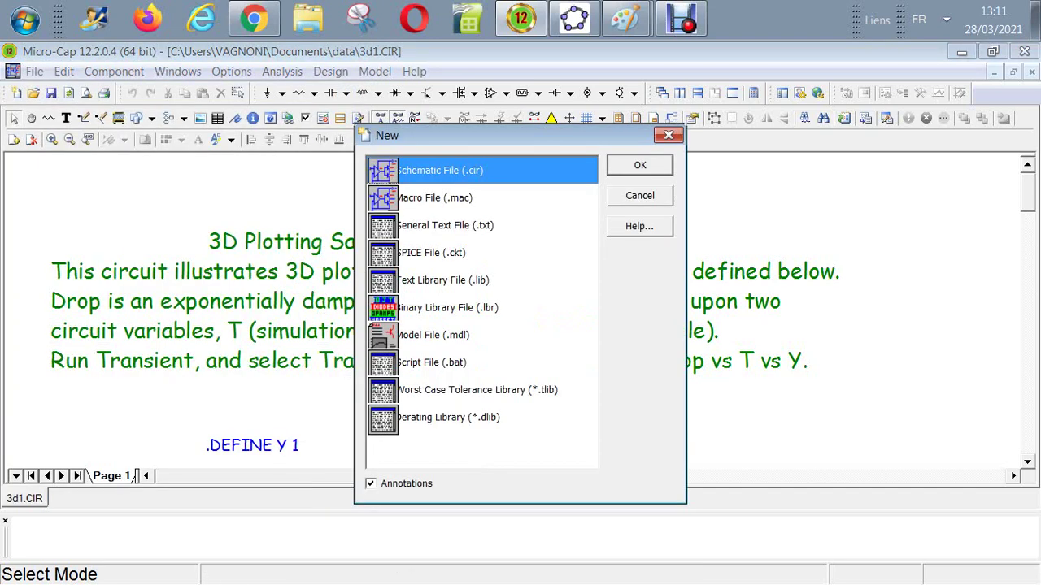
pyautogui.press('Return')
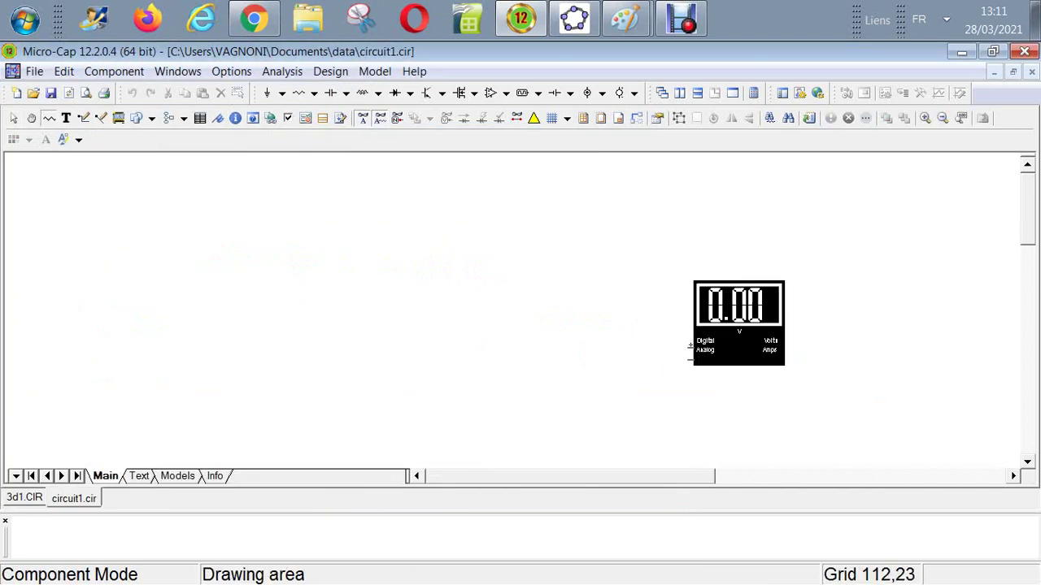
# Step: Place two animated digital volt meters with default settings, Meter1 on the right side of the schematic and Meter2 on the left
pyautogui.click(689, 349)
pyautogui.click(520, 309)
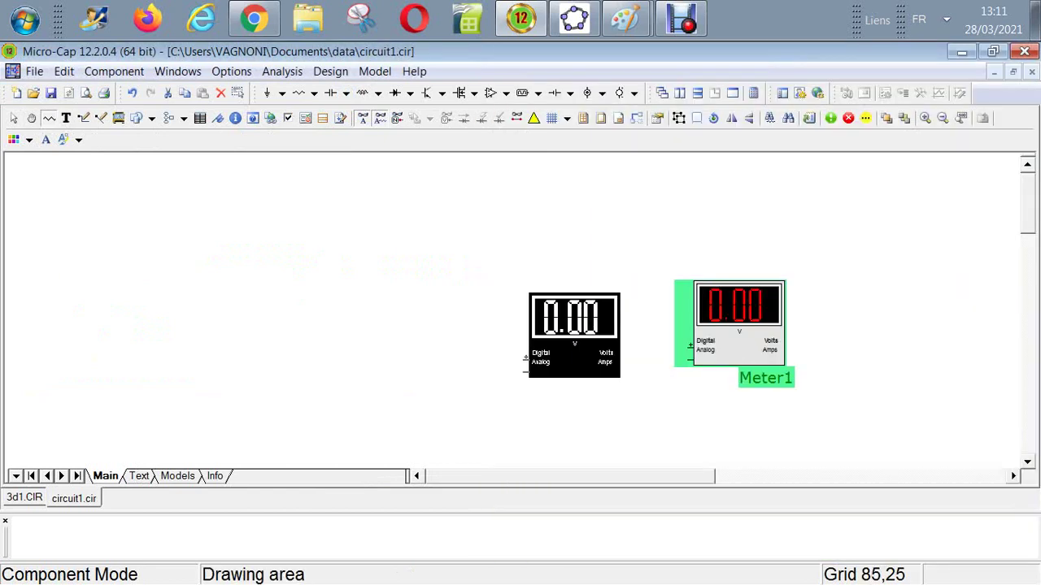
pyautogui.click(111, 335)
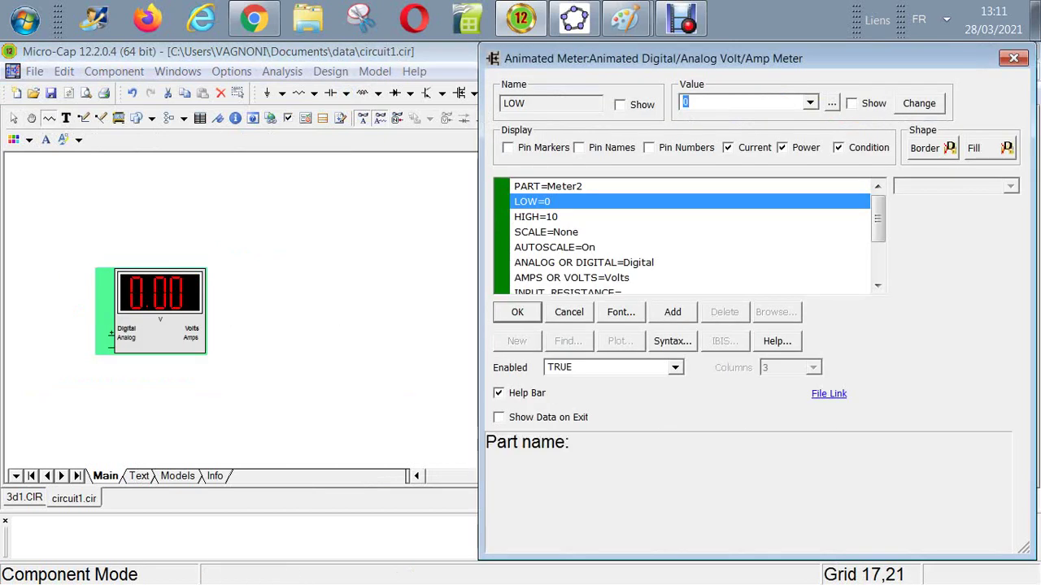
pyautogui.click(517, 312)
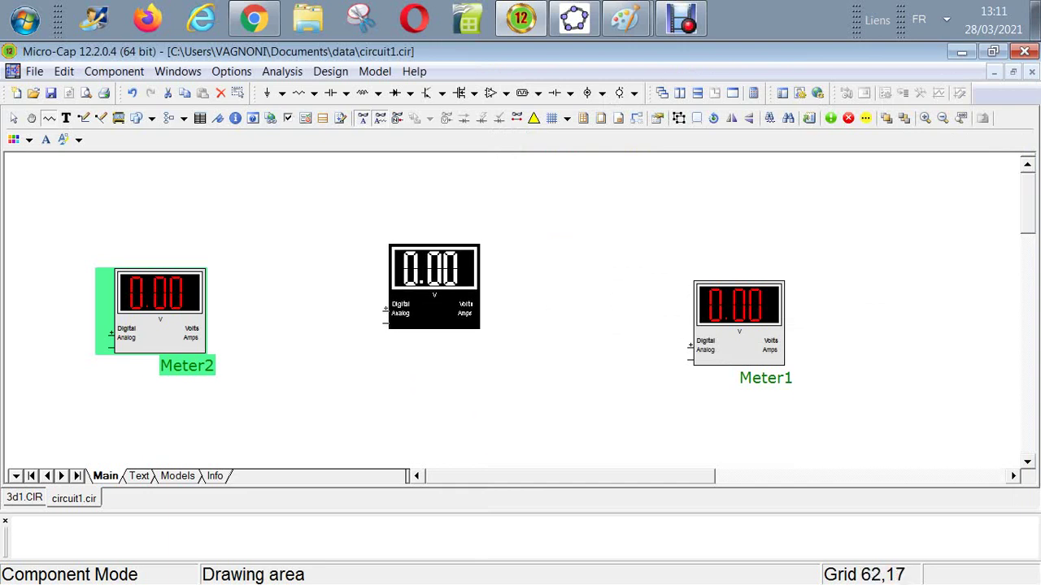
# Step: Rename Meter1 as "Voltmeter1"
pyautogui.hotkey('ctrl', 'e')
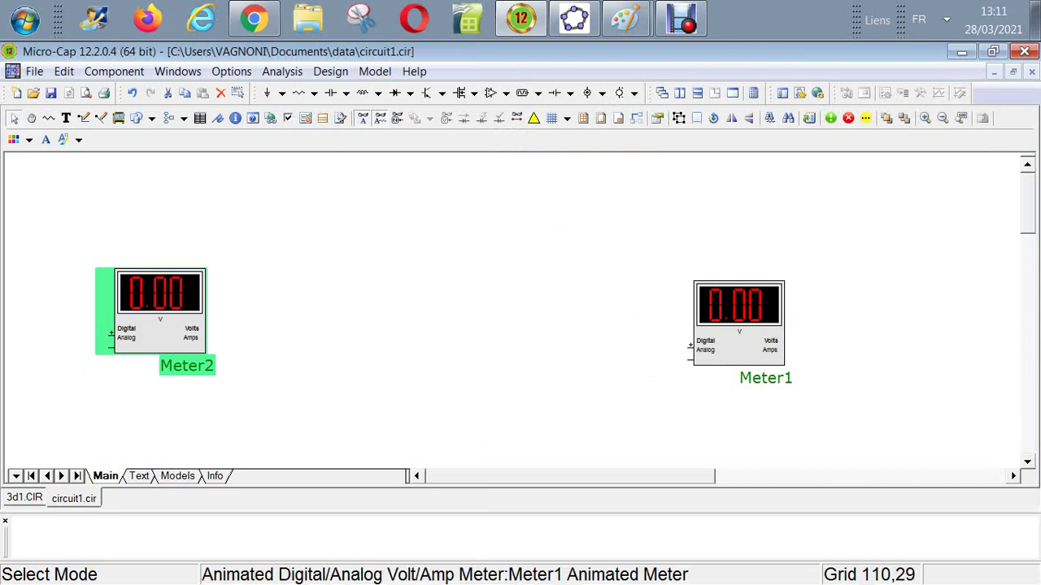
pyautogui.click(765, 377)
pyautogui.click(765, 378)
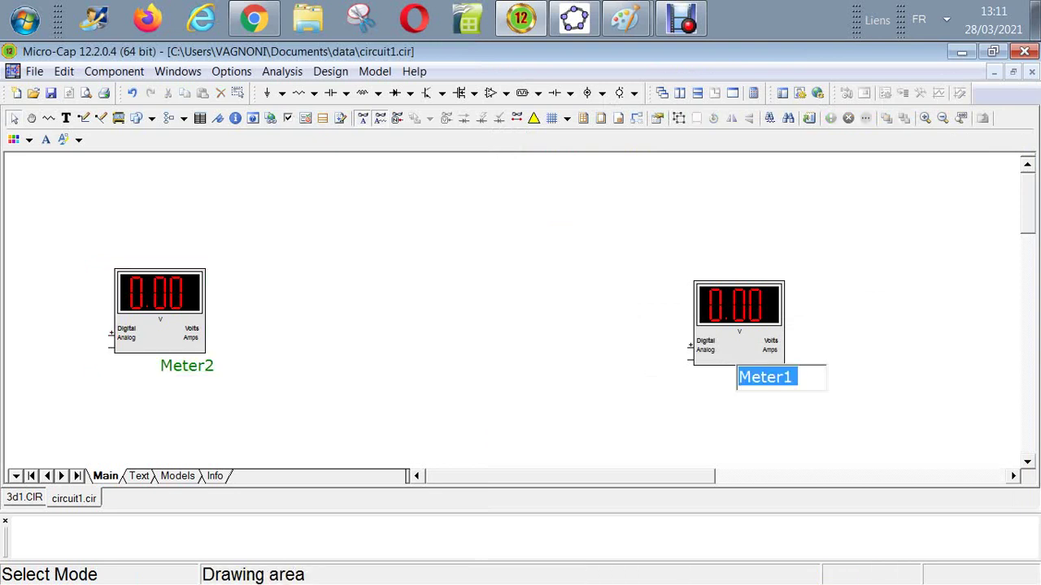
pyautogui.doubleClick(764, 378)
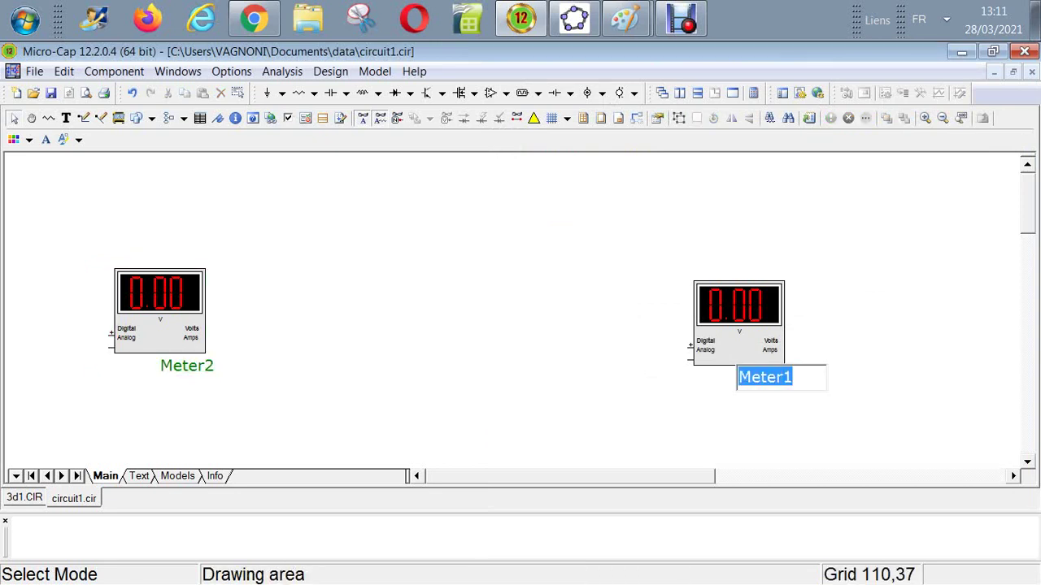
pyautogui.write('Vol')
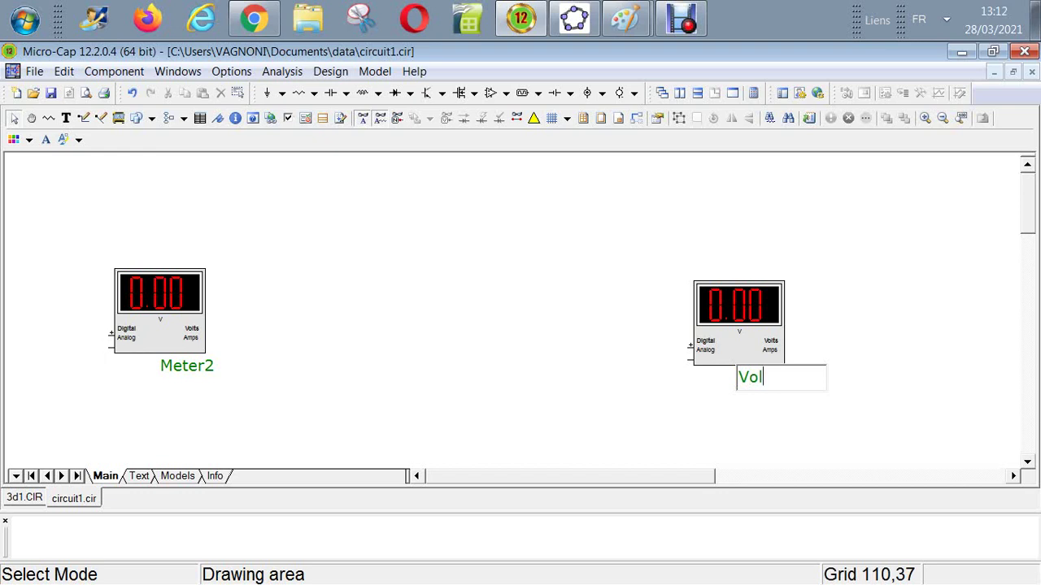
pyautogui.write('tmeter1')
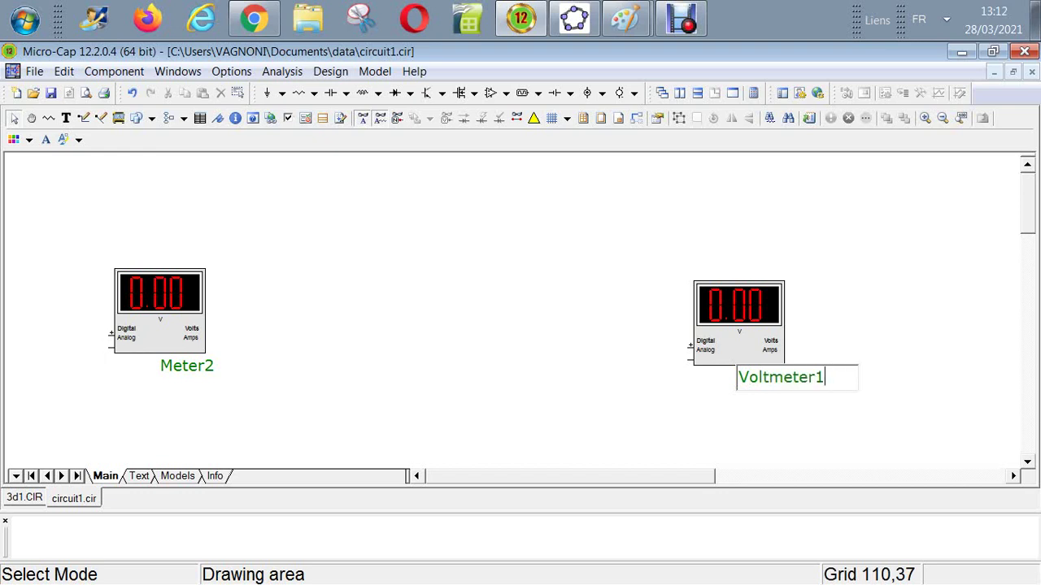
pyautogui.press('Return')
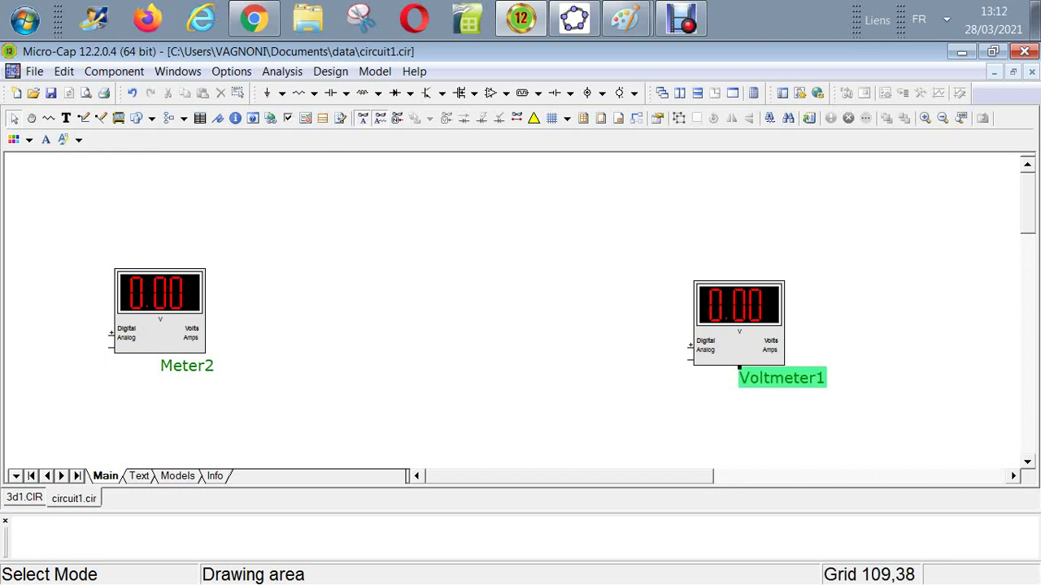
# Step: Rename Meter2 as "Voltmeter2"
pyautogui.click(158, 361)
pyautogui.doubleClick(181, 365)
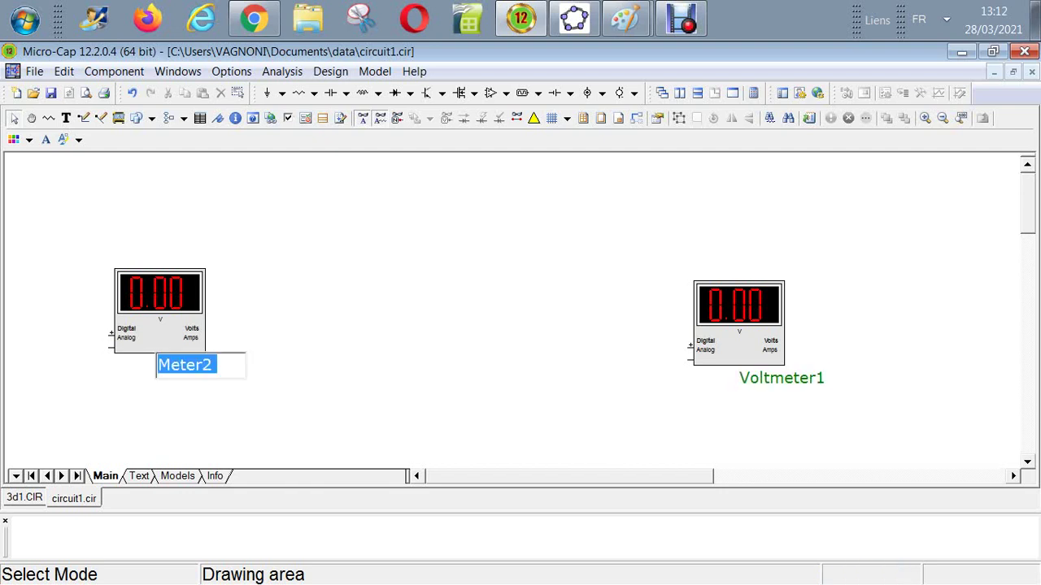
pyautogui.write('Vol')
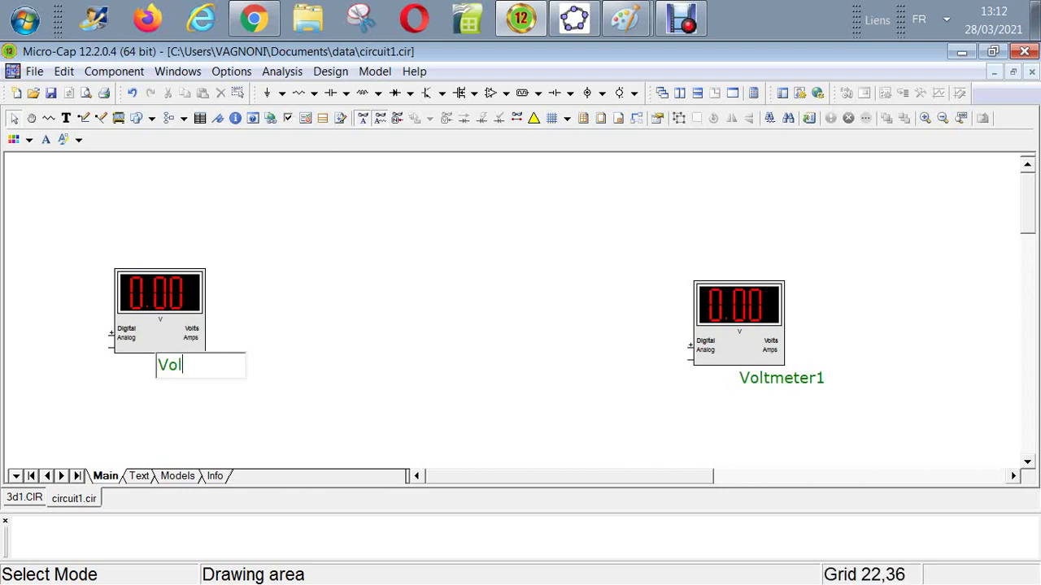
pyautogui.write('tmeter2')
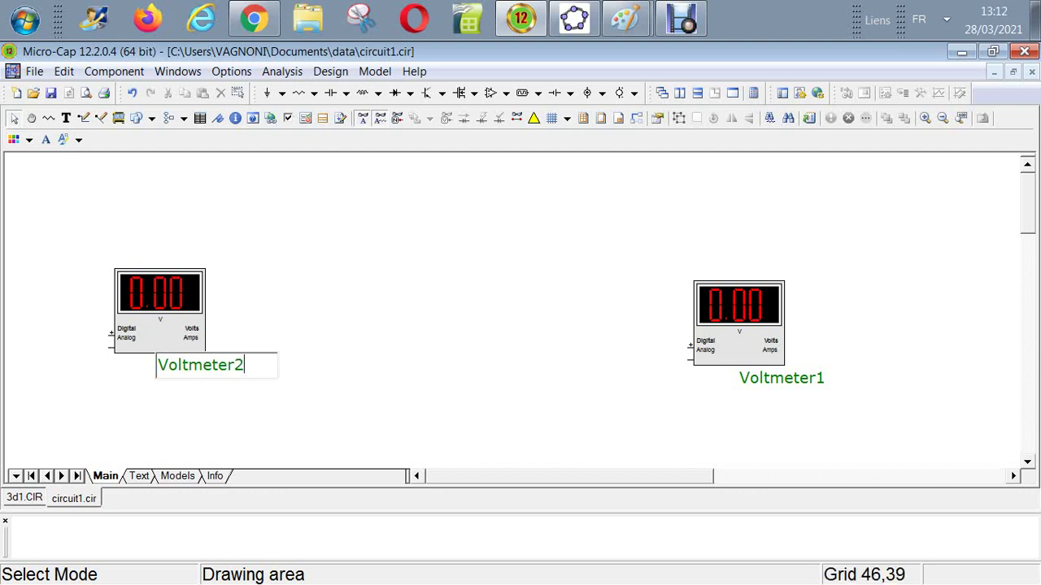
pyautogui.press('Return')
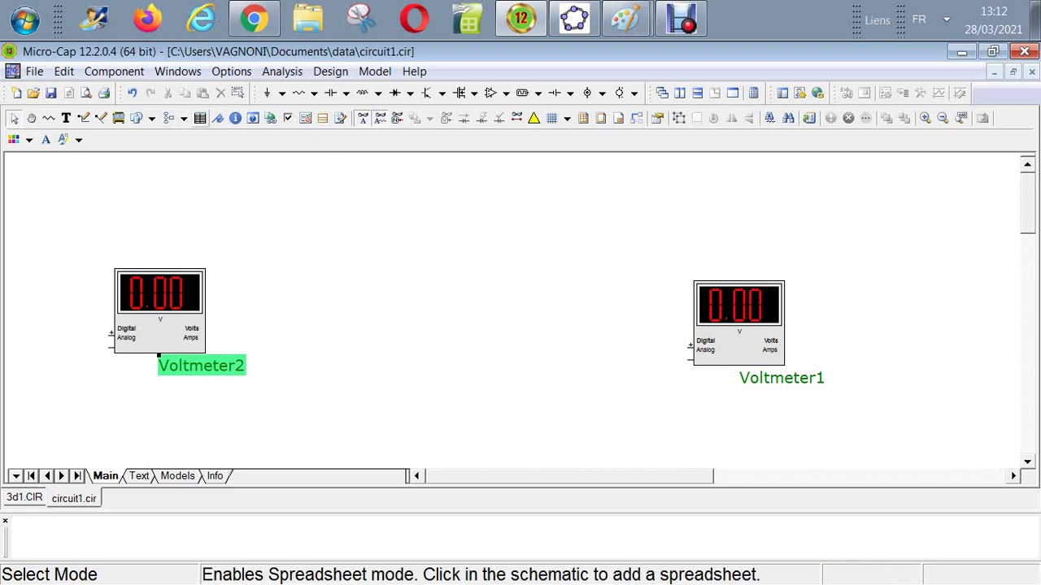
# Step: Place a horizontal resistor R1 with resistance 5 between the two voltmeters, slightly above them
pyautogui.click(299, 93)
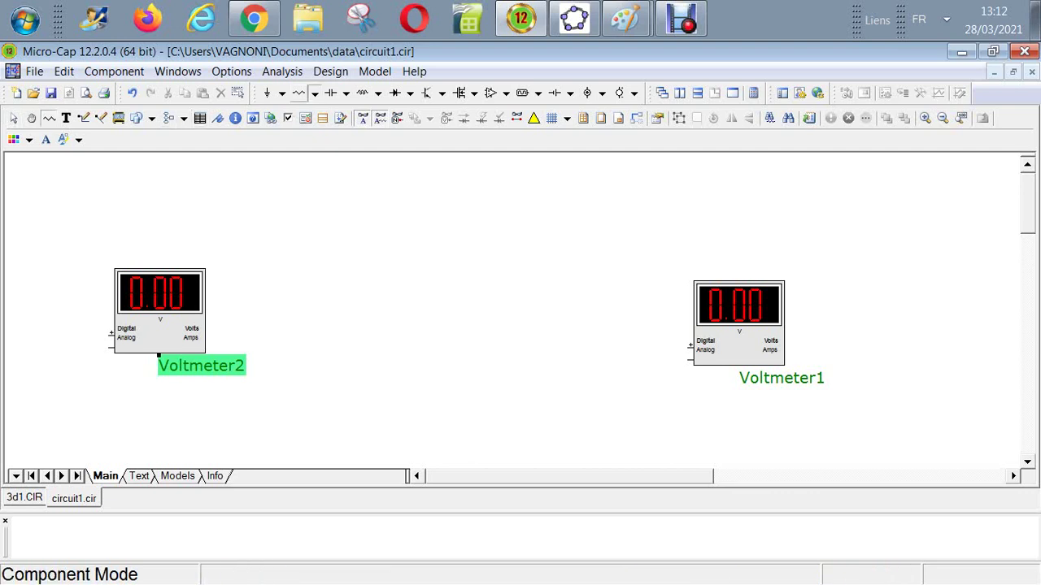
pyautogui.click(314, 93)
pyautogui.click(332, 126)
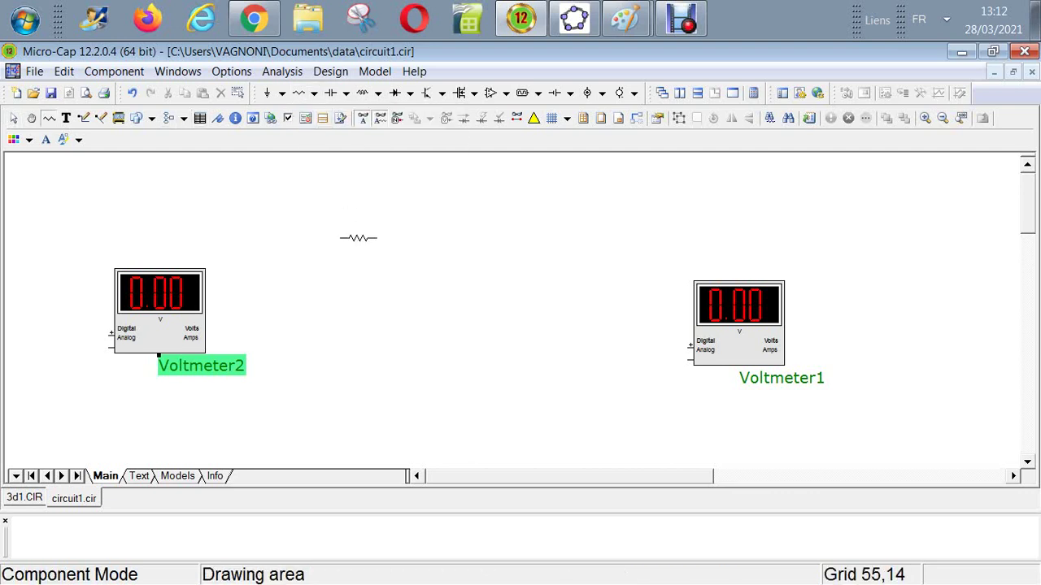
pyautogui.click(407, 234)
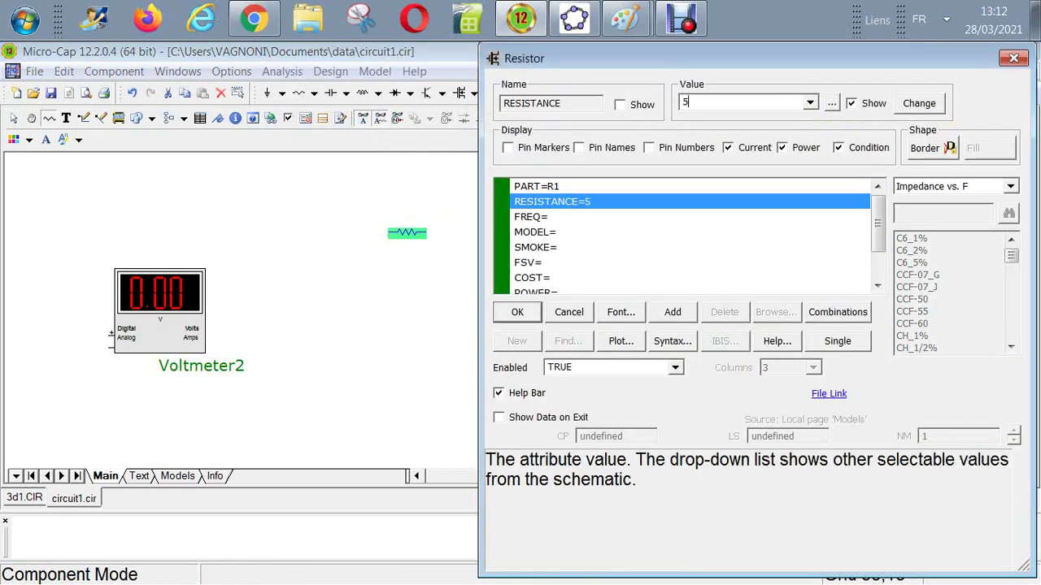
pyautogui.click(517, 312)
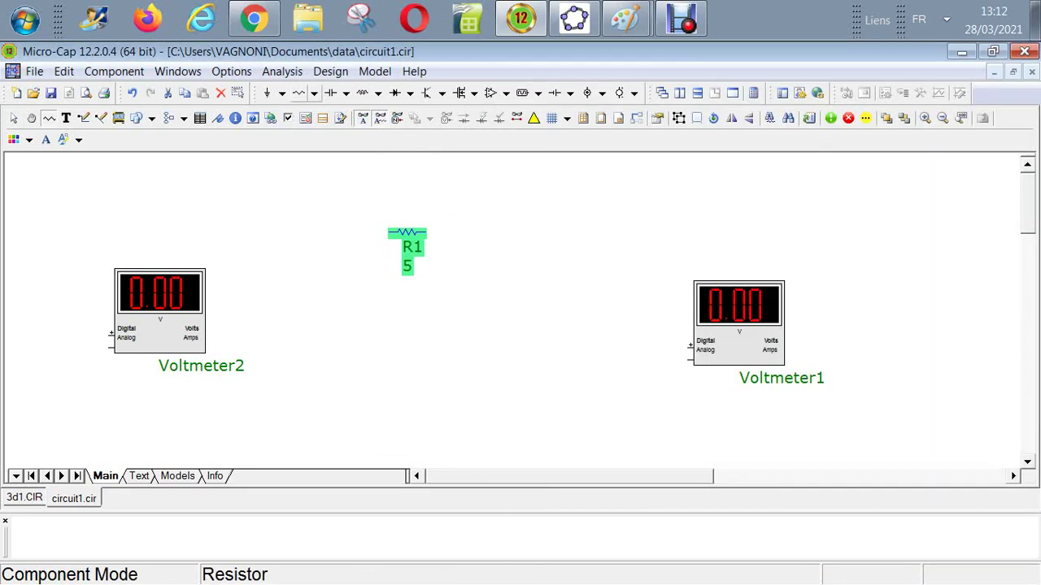
# Step: Place a vertical resistor R2 with resistance 5 between R1 and Voltmeter1, lower than R1
pyautogui.click(313, 92)
pyautogui.click(333, 170)
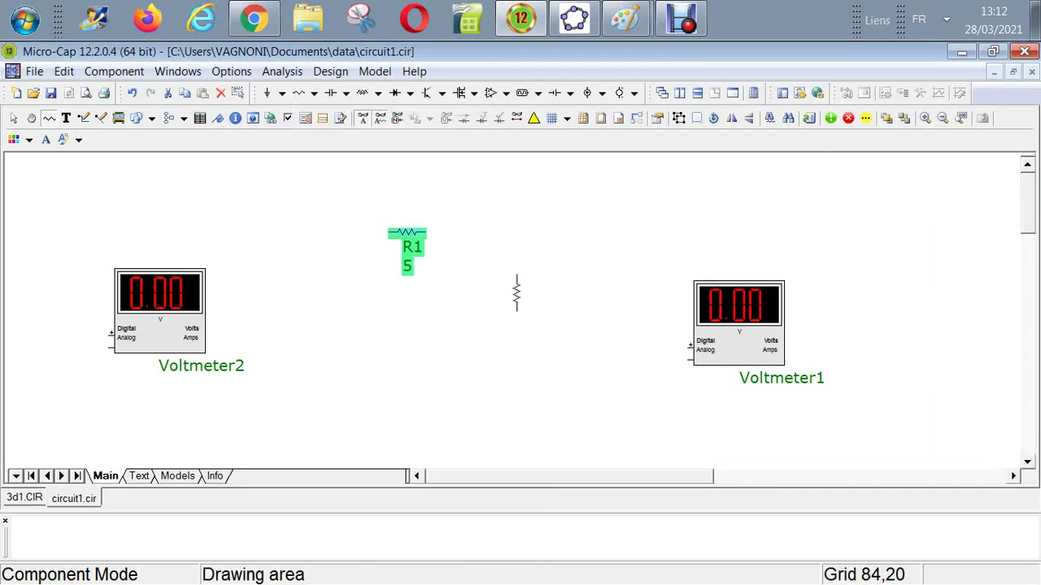
pyautogui.click(534, 299)
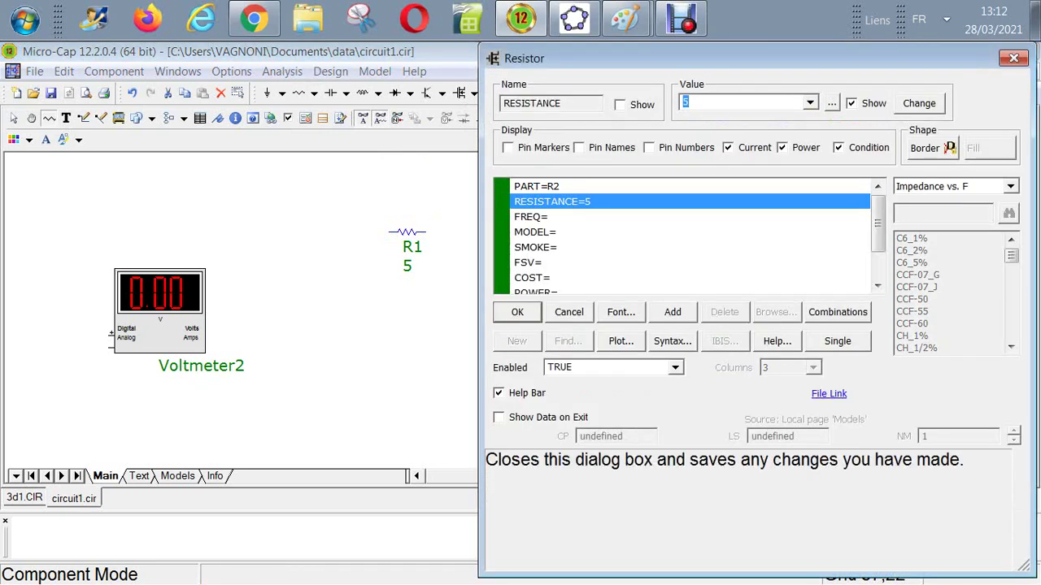
pyautogui.click(517, 312)
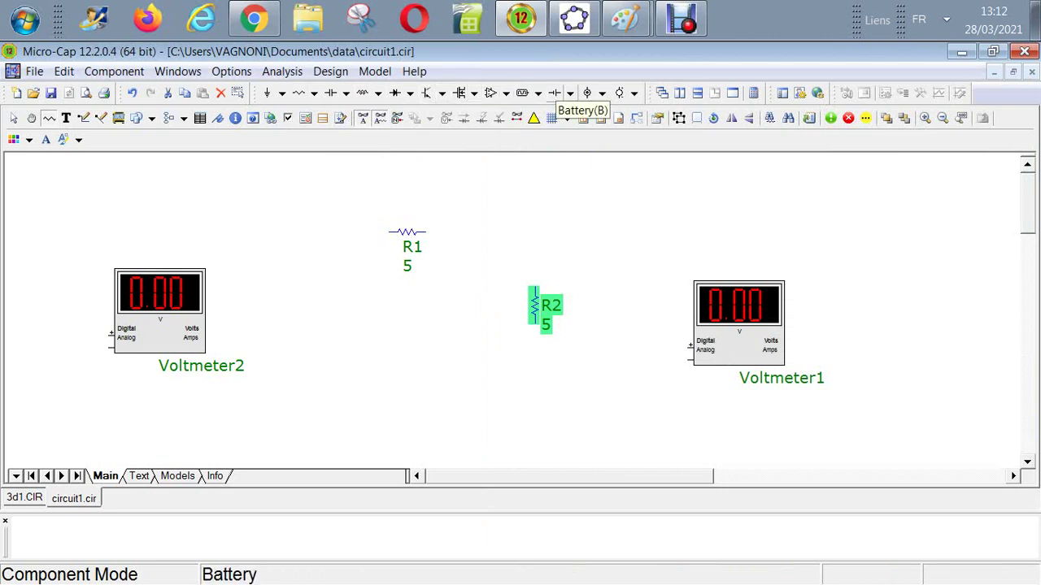
# Step: Place a vertical battery V1 with value 10 between Voltmeter2 and R1
pyautogui.click(570, 92)
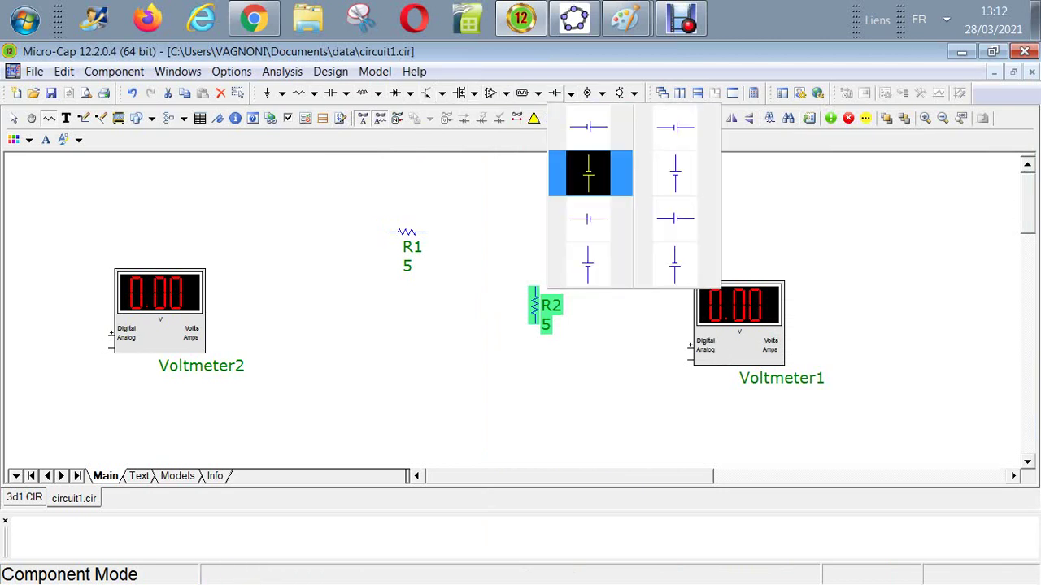
pyautogui.click(678, 172)
pyautogui.click(302, 299)
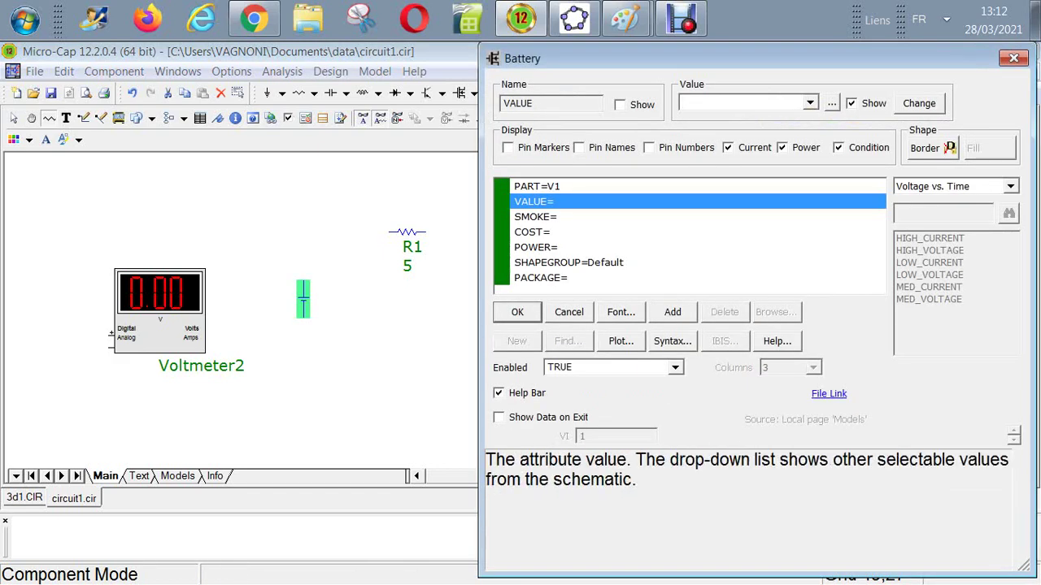
pyautogui.write('10')
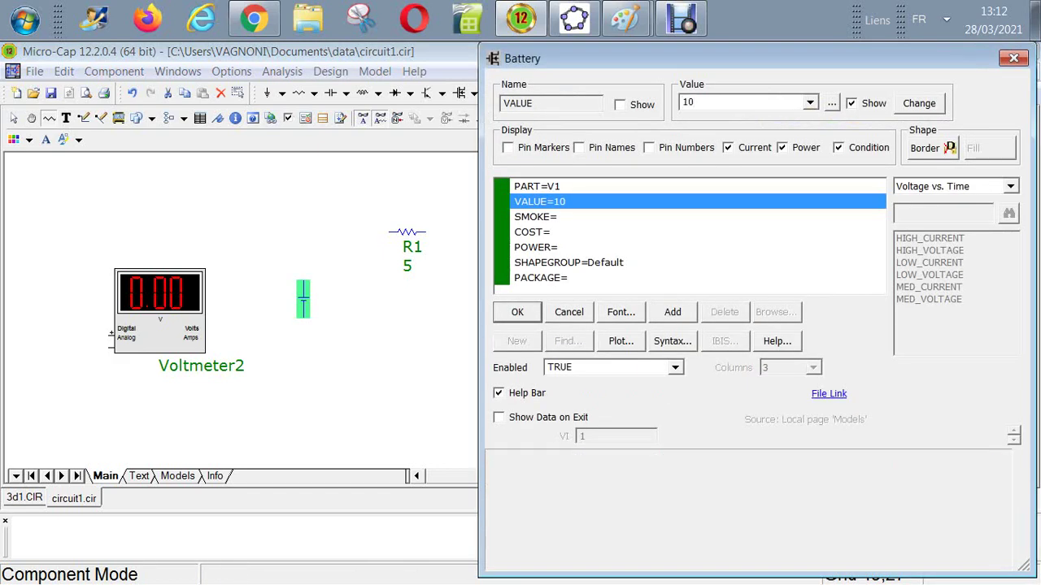
pyautogui.click(517, 312)
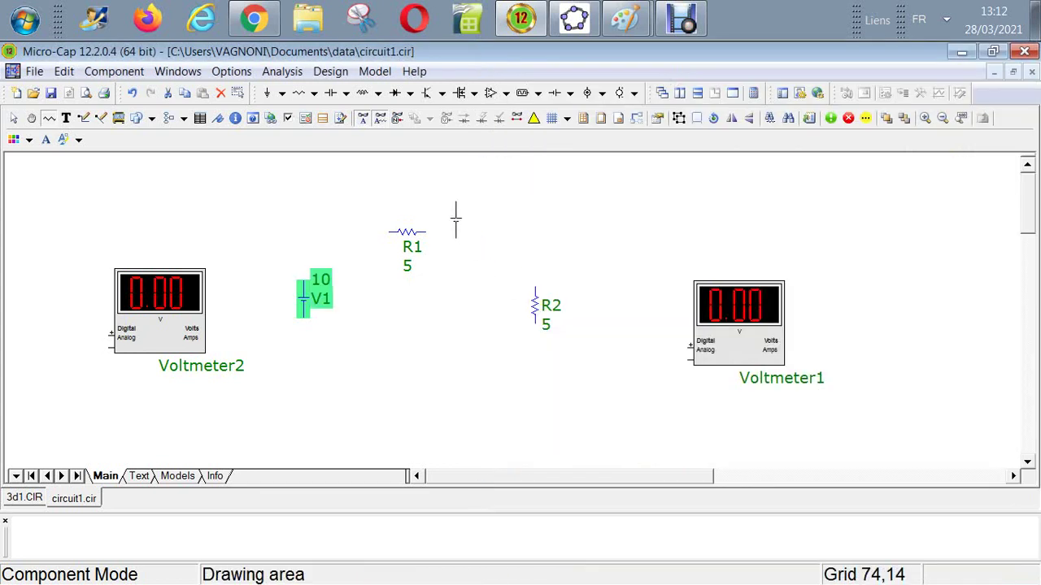
# Step: Reposition the component labels: V1 left and 10 right of the battery, R1 above and 5 below its resistor, and R2's 5 left of its resistor
pyautogui.hotkey('ctrl', 'e')
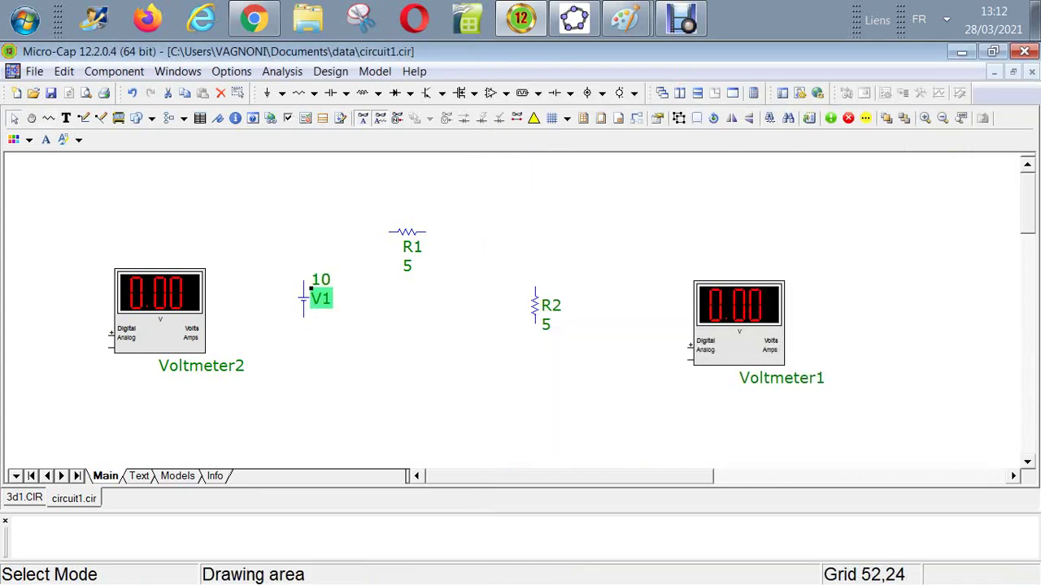
pyautogui.moveTo(321, 299)
pyautogui.mouseDown()
pyautogui.moveTo(269, 295)
pyautogui.moveTo(321, 289)
pyautogui.moveTo(331, 301)
pyautogui.mouseUp()
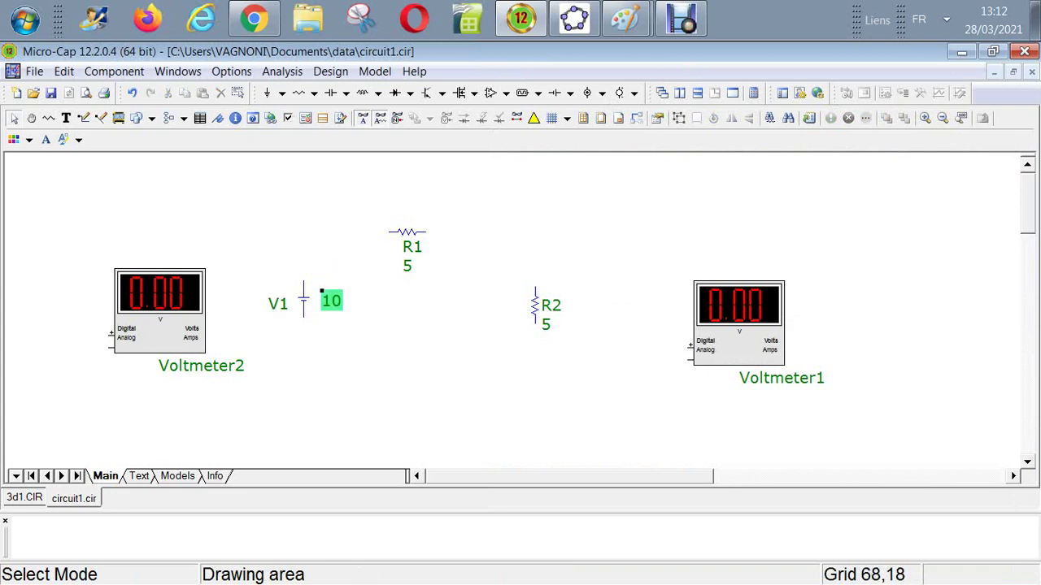
pyautogui.moveTo(401, 237); pyautogui.dragTo(400, 208)
pyautogui.click(399, 203)
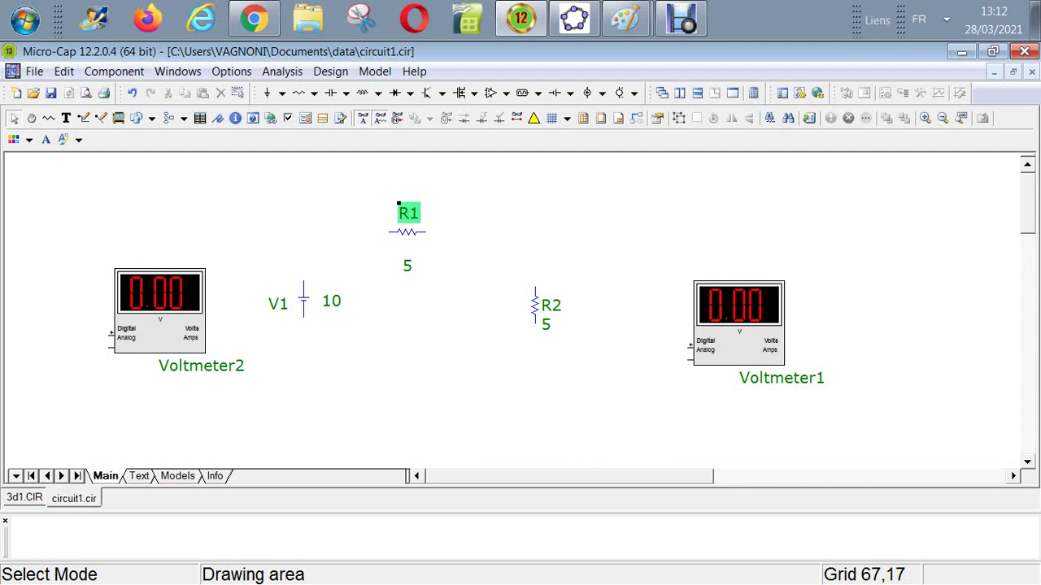
pyautogui.moveTo(404, 261); pyautogui.dragTo(401, 237)
pyautogui.click(401, 244)
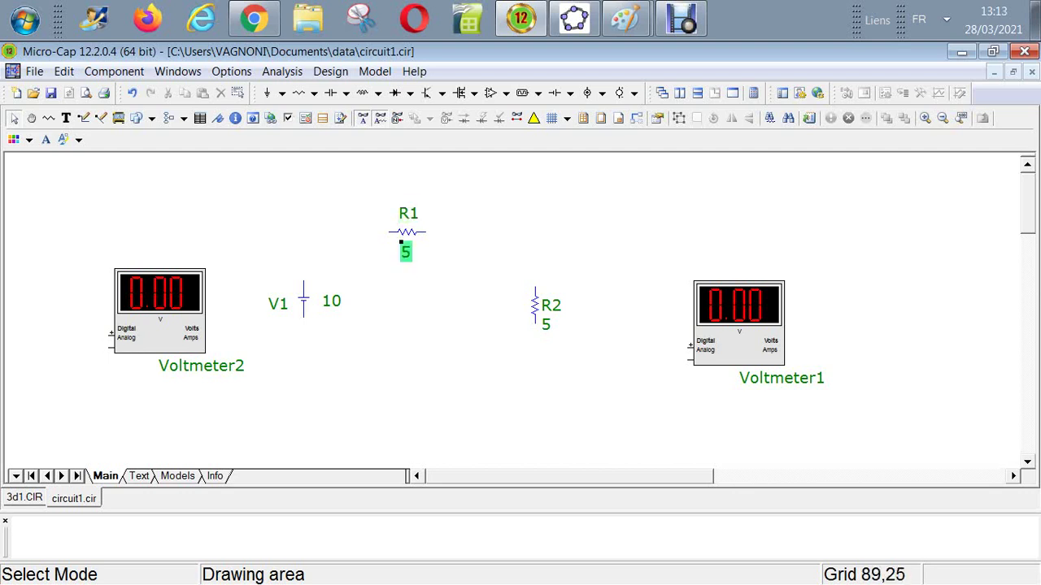
pyautogui.moveTo(540, 313); pyautogui.dragTo(513, 301)
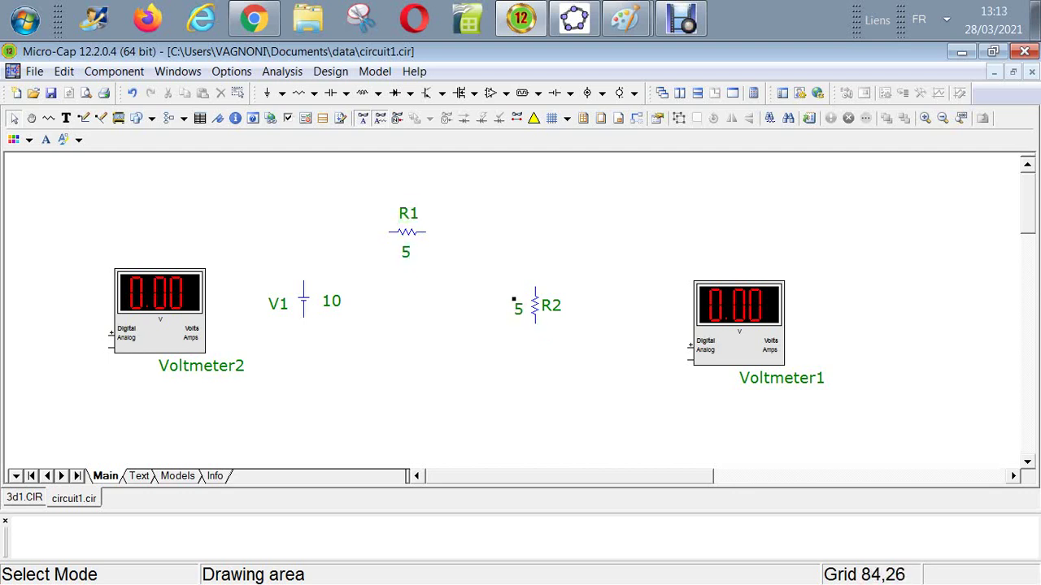
pyautogui.click(513, 301)
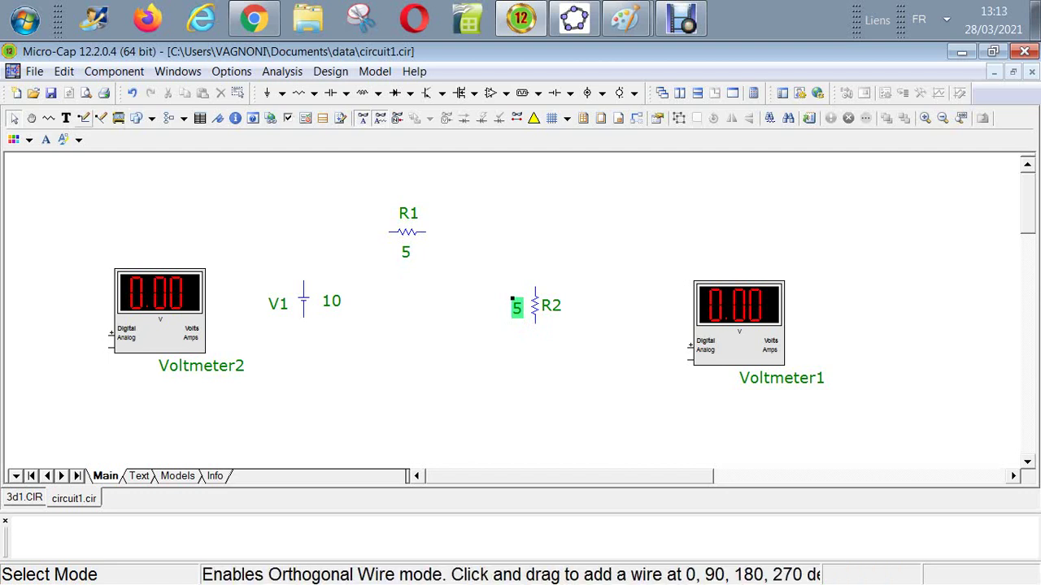
# Step: Draw orthogonal wires from V1's upper terminal to R1 and from R1 to R2's upper terminal
pyautogui.click(83, 118)
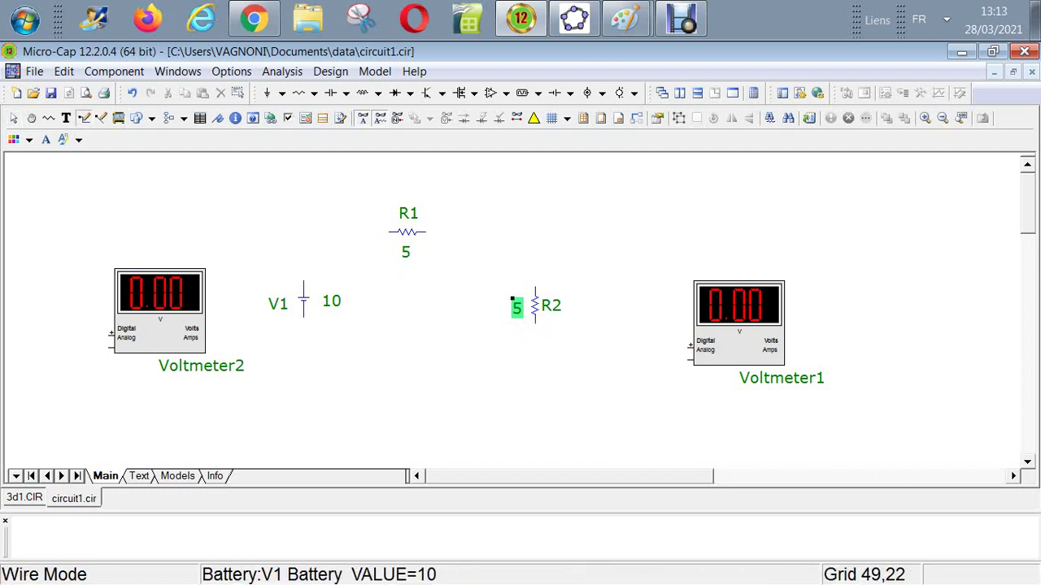
pyautogui.moveTo(304, 281)
pyautogui.mouseDown()
pyautogui.moveTo(303, 263)
pyautogui.moveTo(334, 233)
pyautogui.moveTo(476, 233)
pyautogui.moveTo(532, 275)
pyautogui.moveTo(536, 293)
pyautogui.mouseUp()
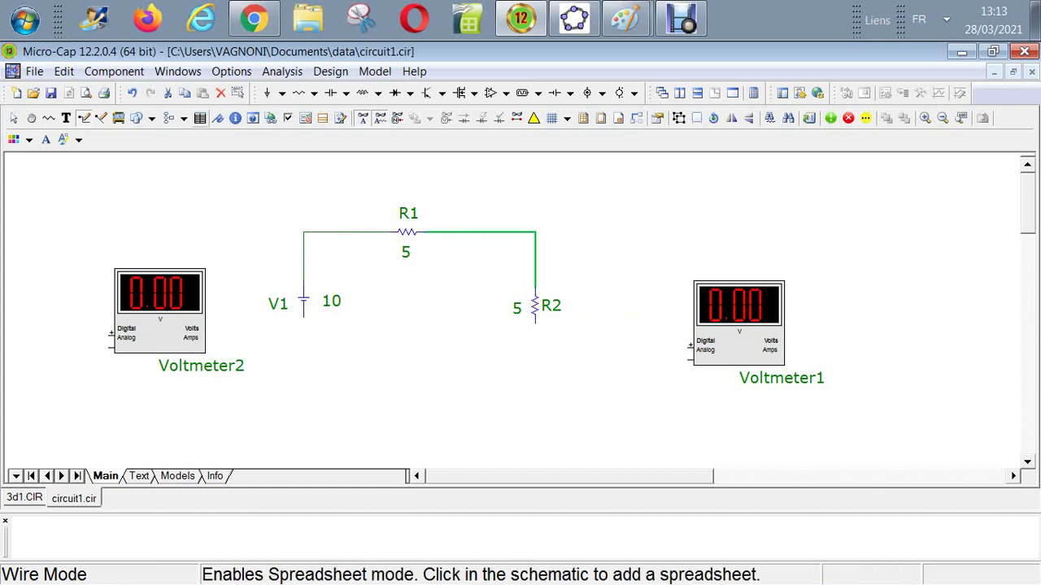
# Step: Place an upright ground symbol directly below V1, leaving a gap for a connecting wire
pyautogui.hotkey('ctrl', 'd')
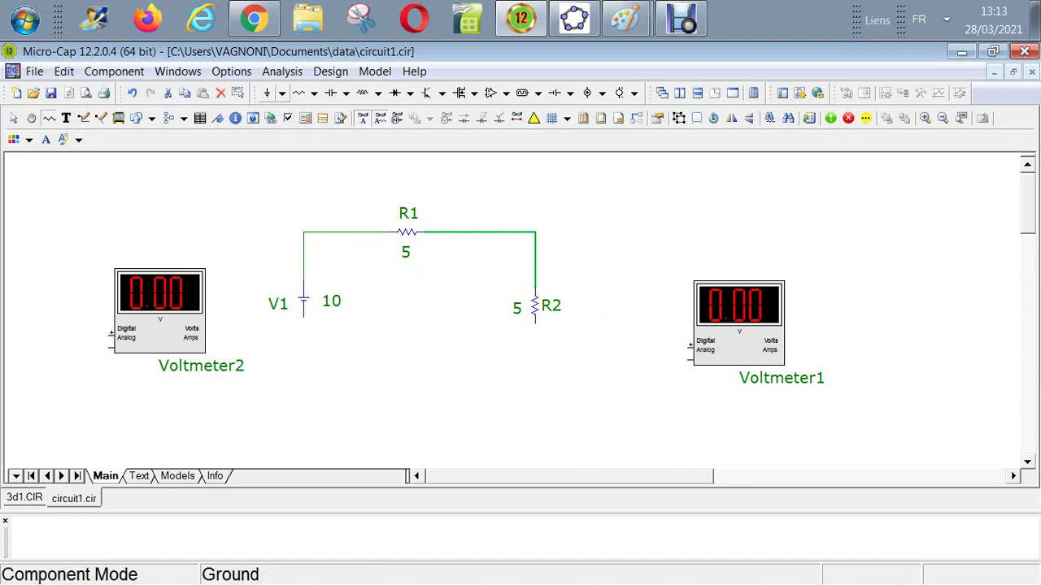
pyautogui.click(281, 93)
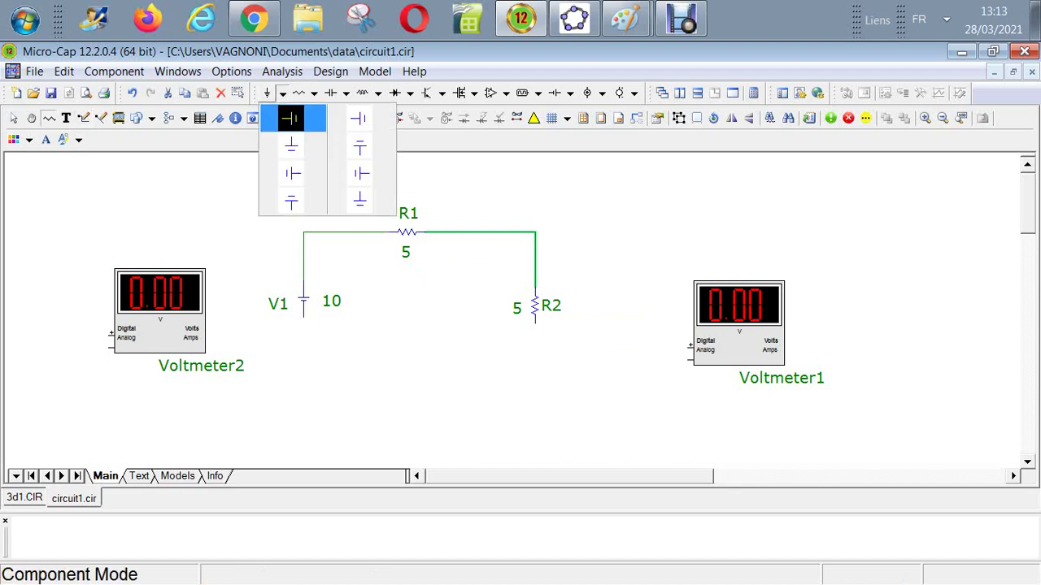
pyautogui.click(292, 145)
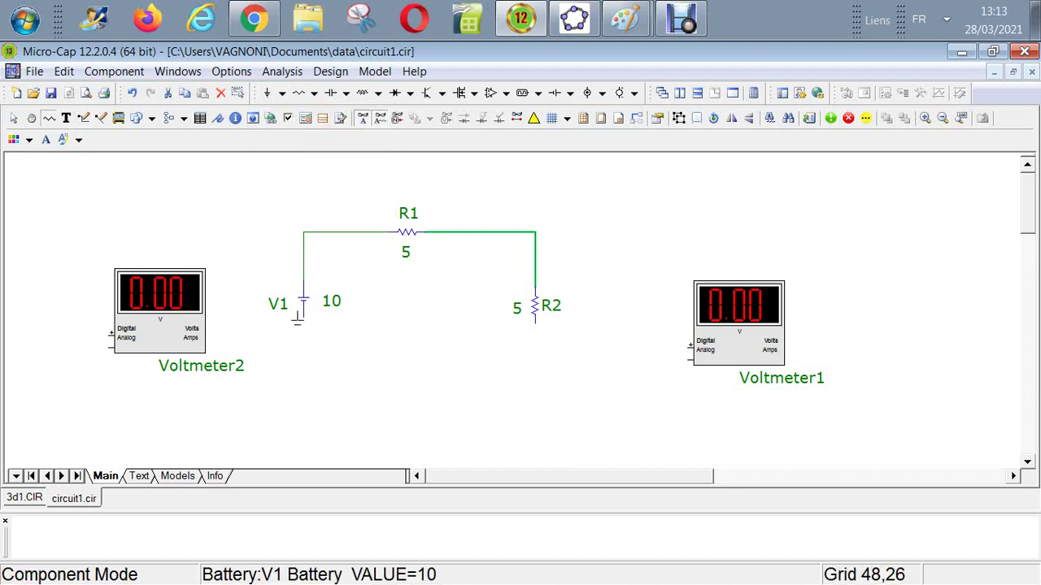
pyautogui.click(303, 355)
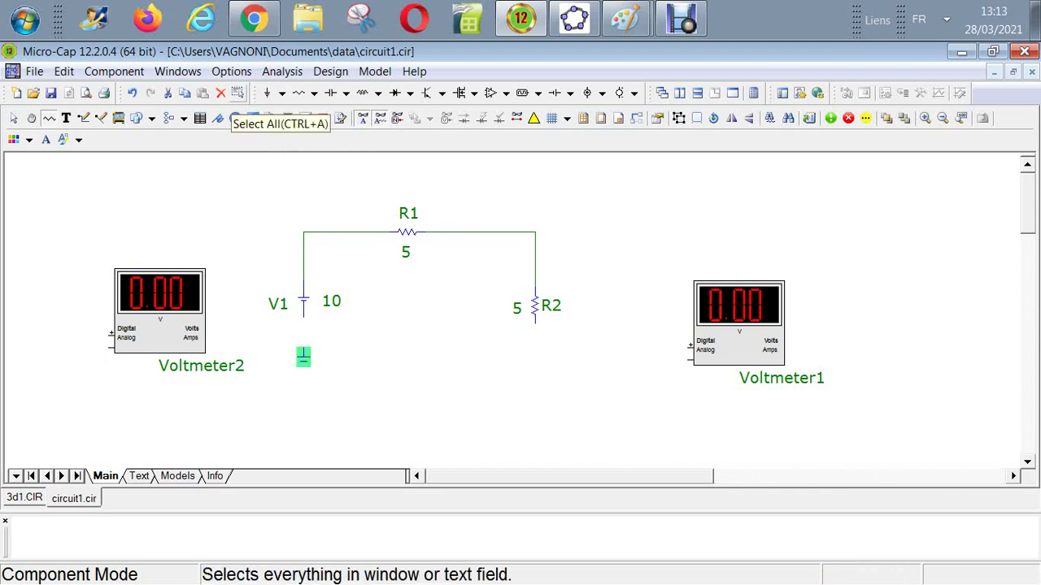
pyautogui.click(535, 356)
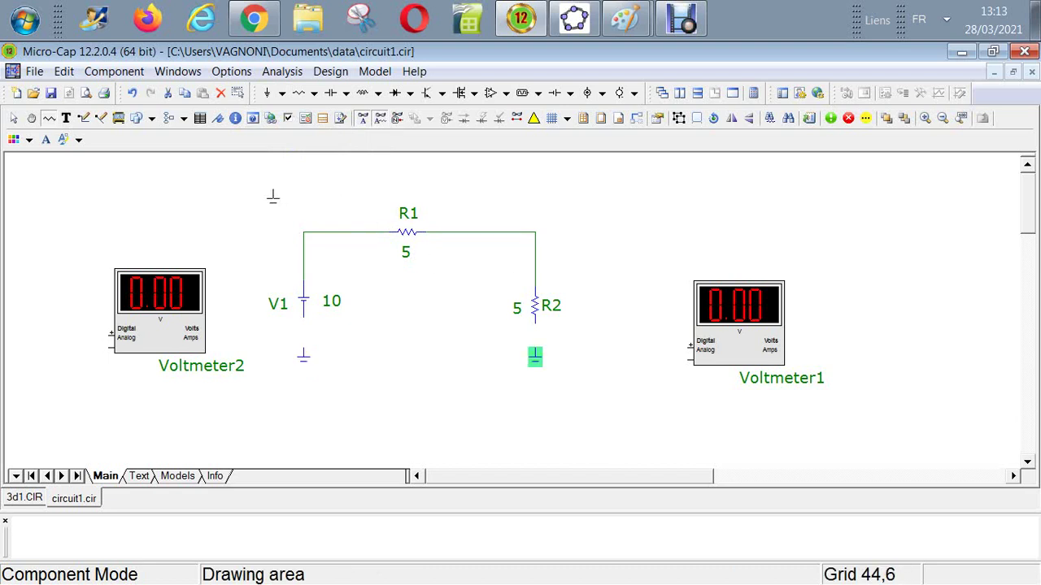
pyautogui.hotkey('ctrl', 'e')
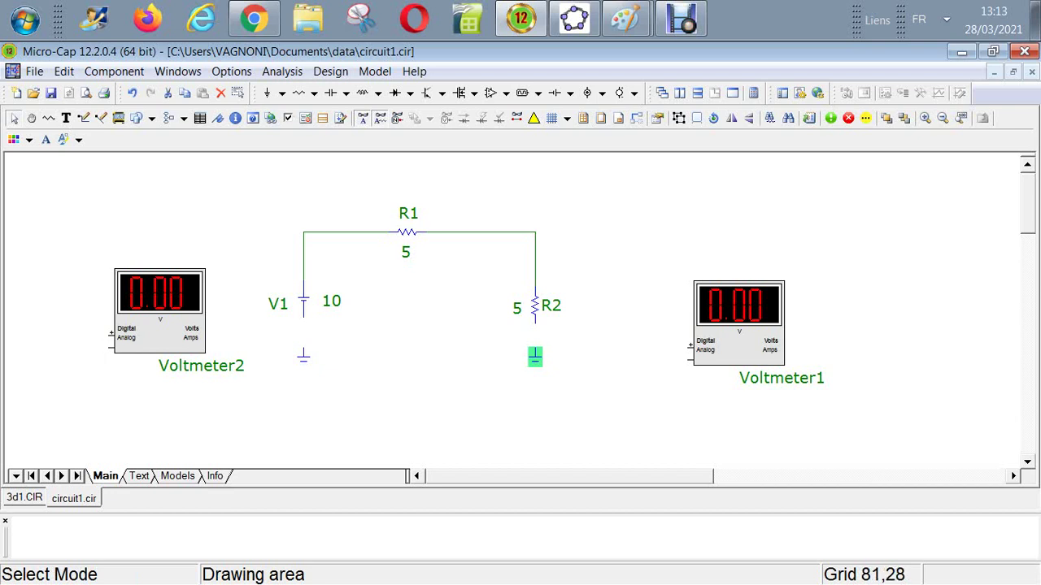
pyautogui.click(515, 342)
pyautogui.moveTo(514, 336); pyautogui.dragTo(549, 373)
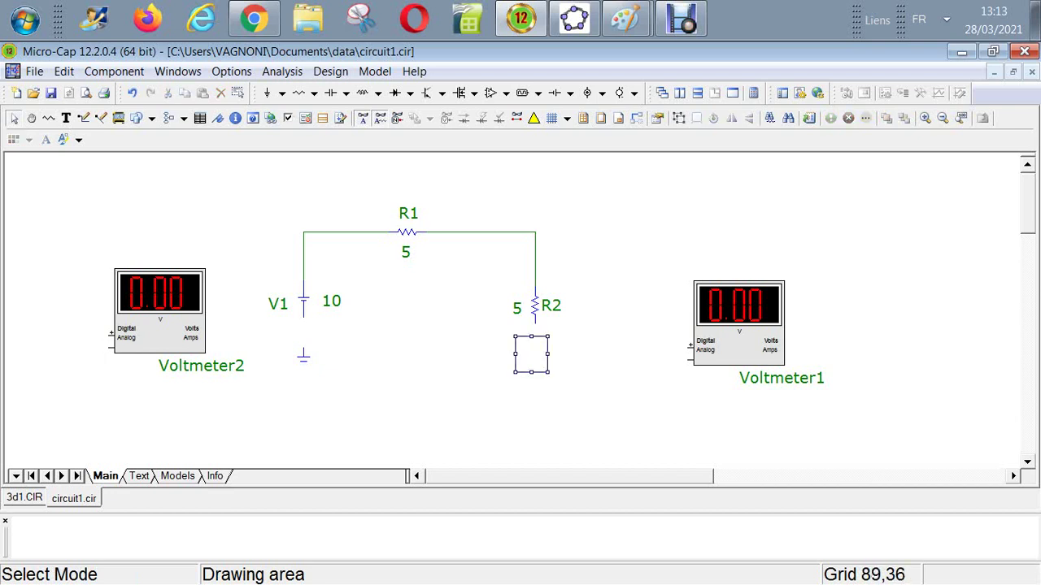
pyautogui.press('Delete')
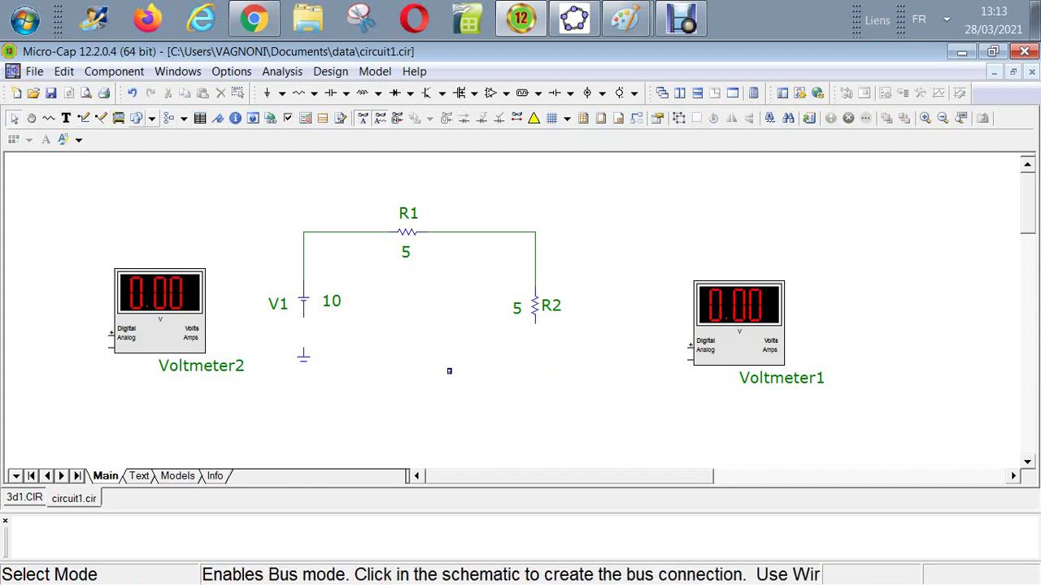
# Step: Wire V1's lower terminal to the ground, and connect R2's lower terminal to that ground wire with an orthogonal wire
pyautogui.click(83, 118)
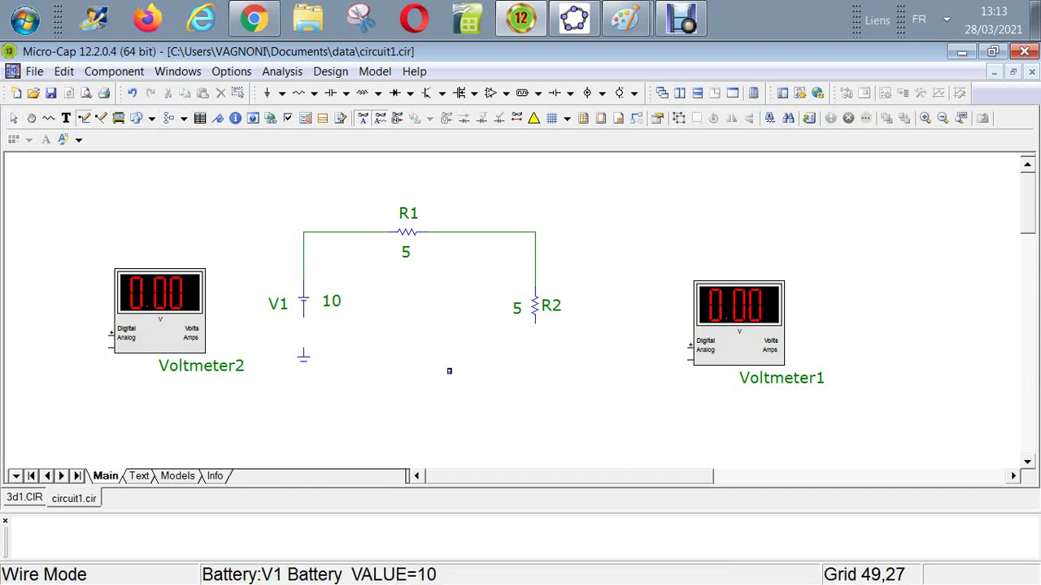
pyautogui.moveTo(303, 313); pyautogui.dragTo(304, 355)
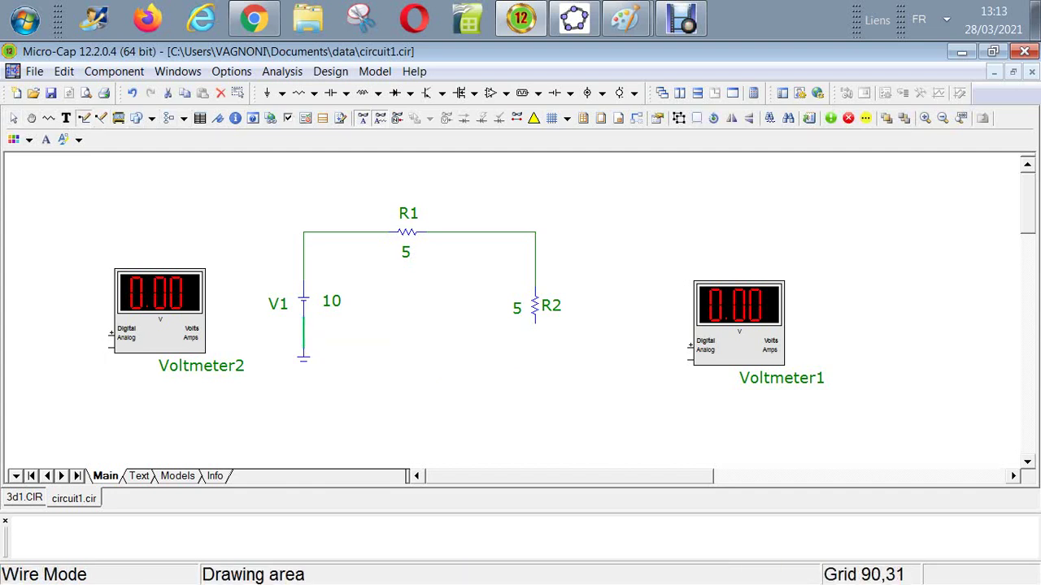
pyautogui.moveTo(535, 324); pyautogui.dragTo(303, 341)
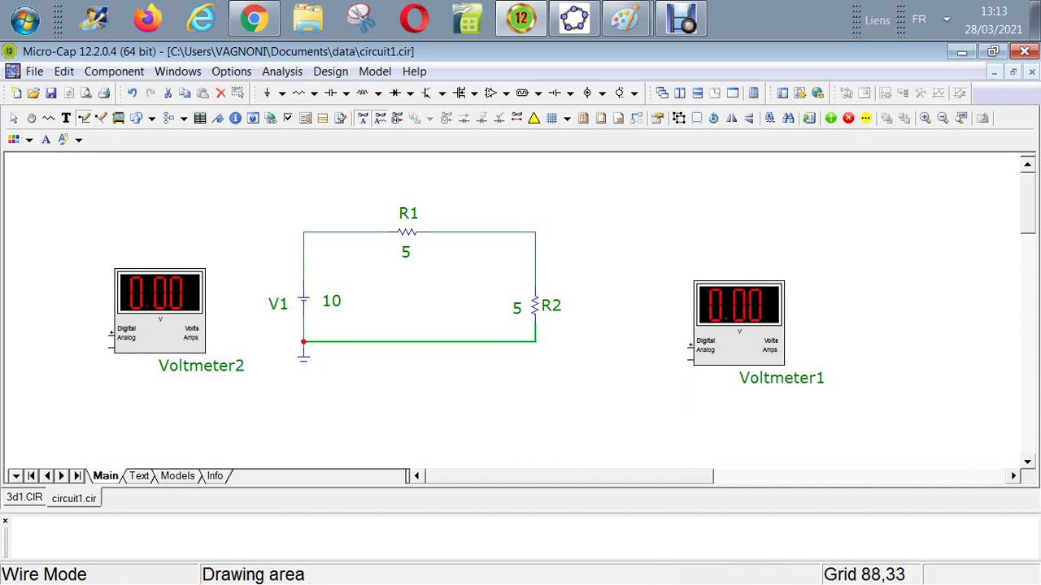
# Step: Connect Voltmeter1 across R2 with diagonal wires, negative terminal to the lower corner and positive terminal to the upper corner of the loop
pyautogui.click(101, 118)
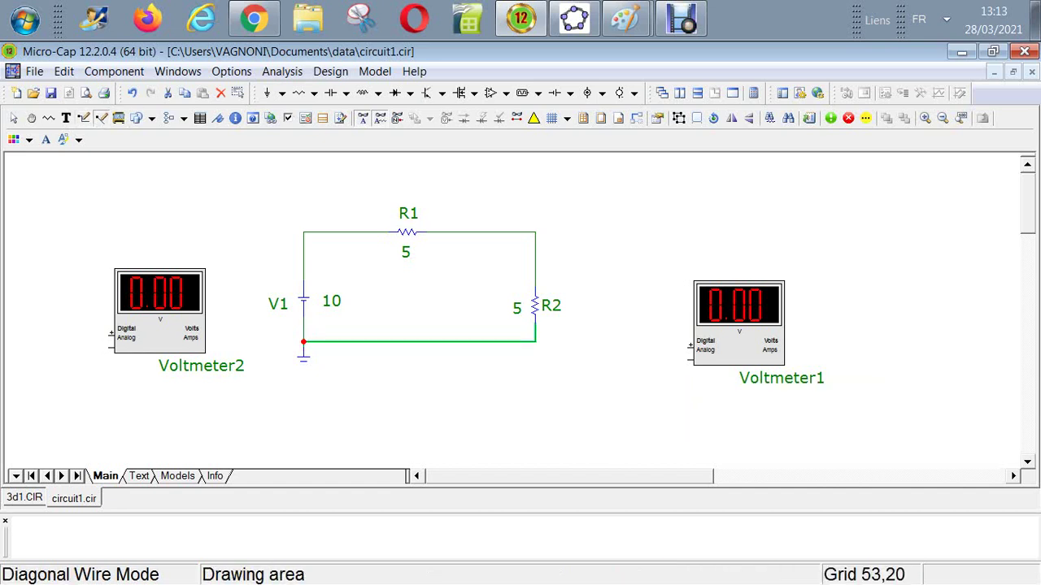
pyautogui.moveTo(691, 359); pyautogui.dragTo(535, 341)
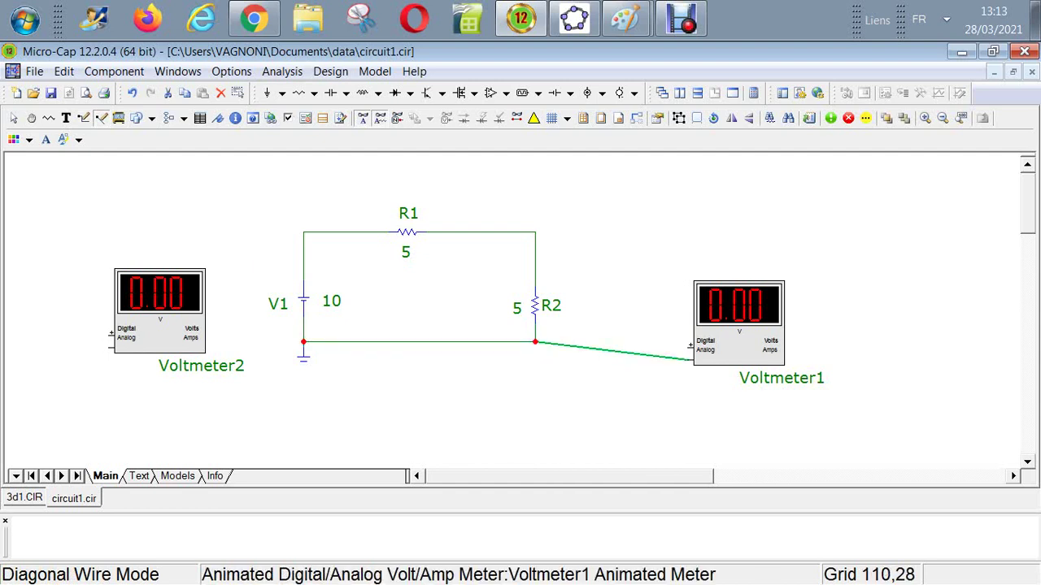
pyautogui.moveTo(690, 346); pyautogui.dragTo(535, 233)
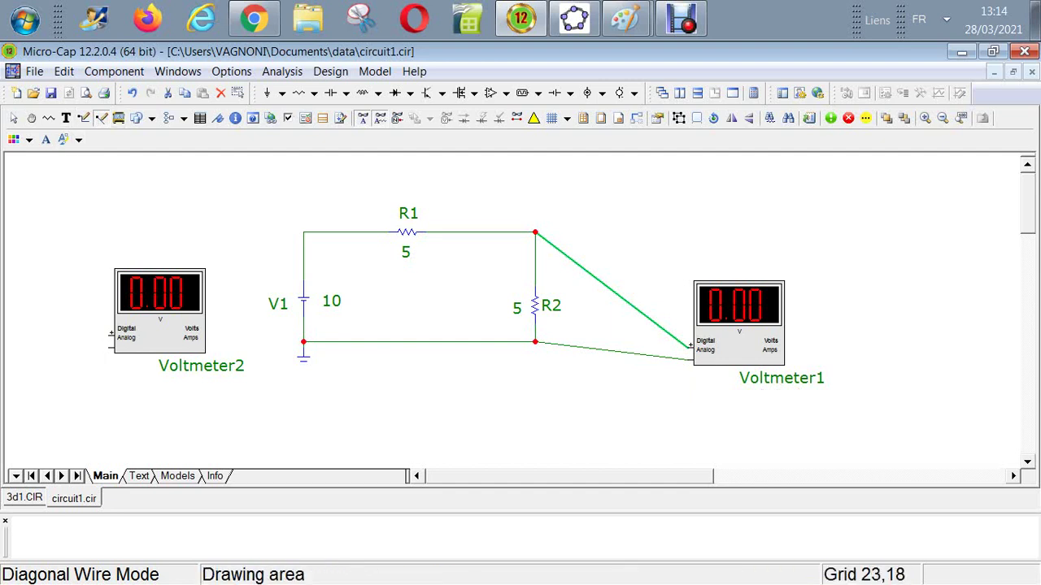
# Step: Move Voltmeter2 above and left of V1 and connect its positive terminal to V1's upper wire with a diagonal wire
pyautogui.hotkey('ctrl', 'e')
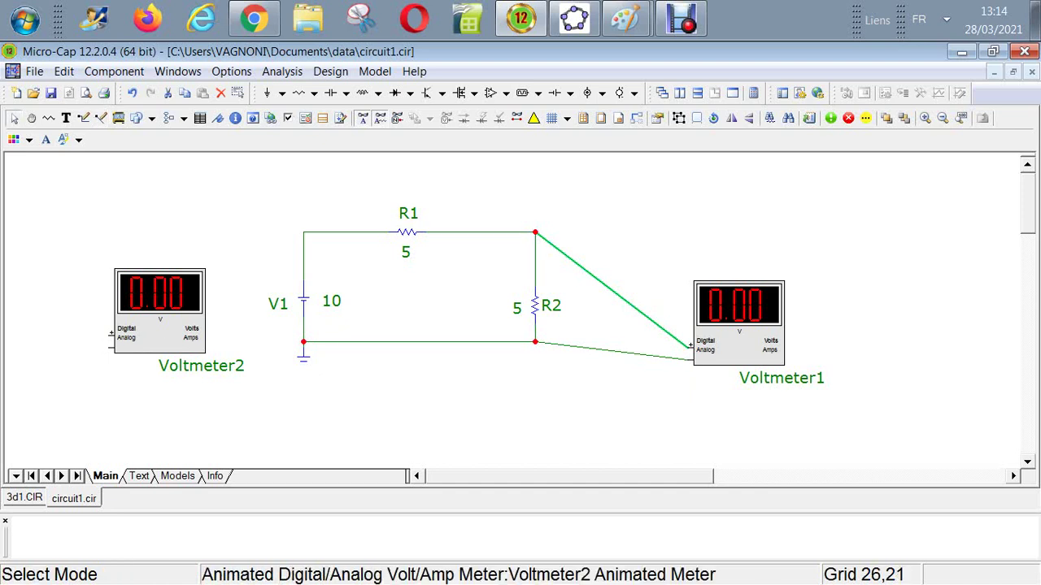
pyautogui.moveTo(155, 281); pyautogui.dragTo(193, 184)
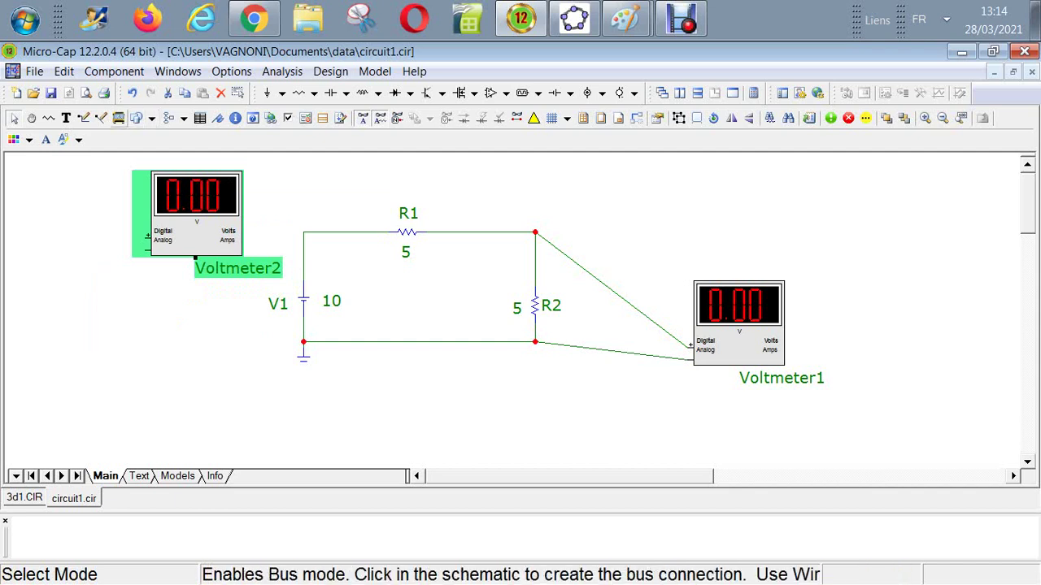
pyautogui.click(101, 118)
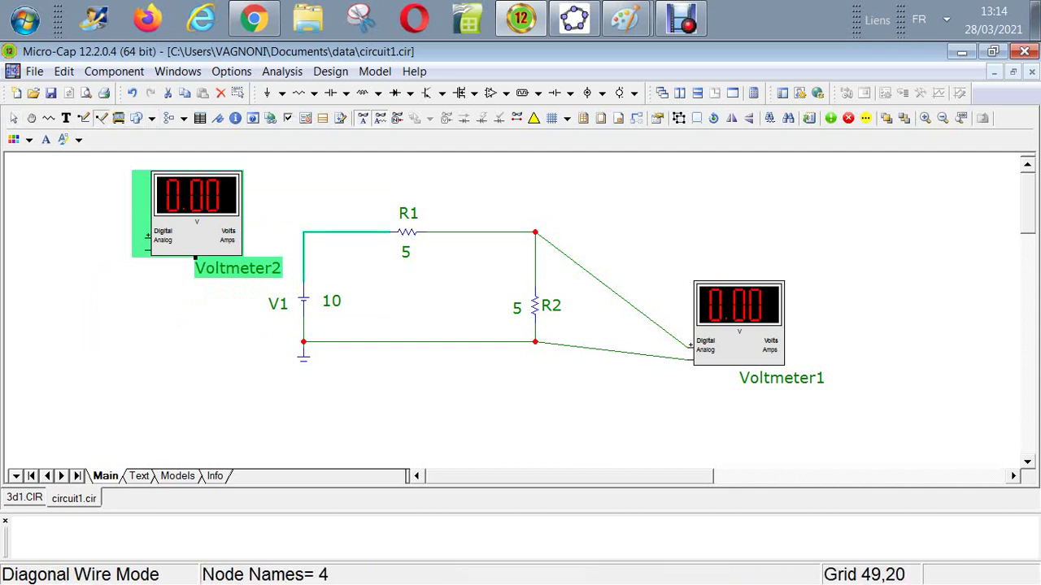
pyautogui.moveTo(302, 274)
pyautogui.mouseDown()
pyautogui.moveTo(151, 293)
pyautogui.moveTo(146, 237)
pyautogui.mouseUp()
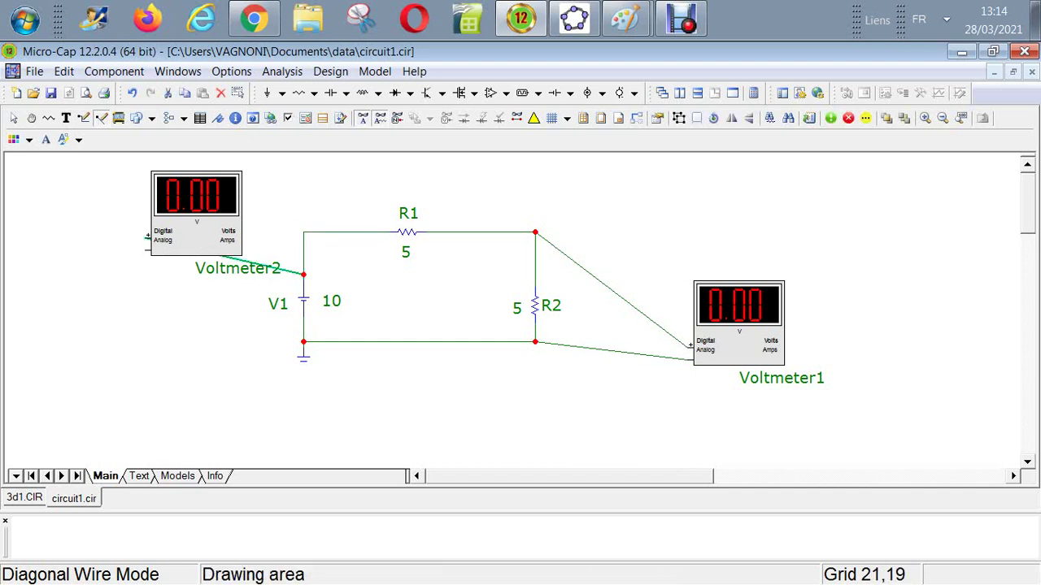
# Step: Move Voltmeter2 further up and right, close to V1's upper wire, and delete the diagonal wire left behind
pyautogui.hotkey('ctrl', 'e')
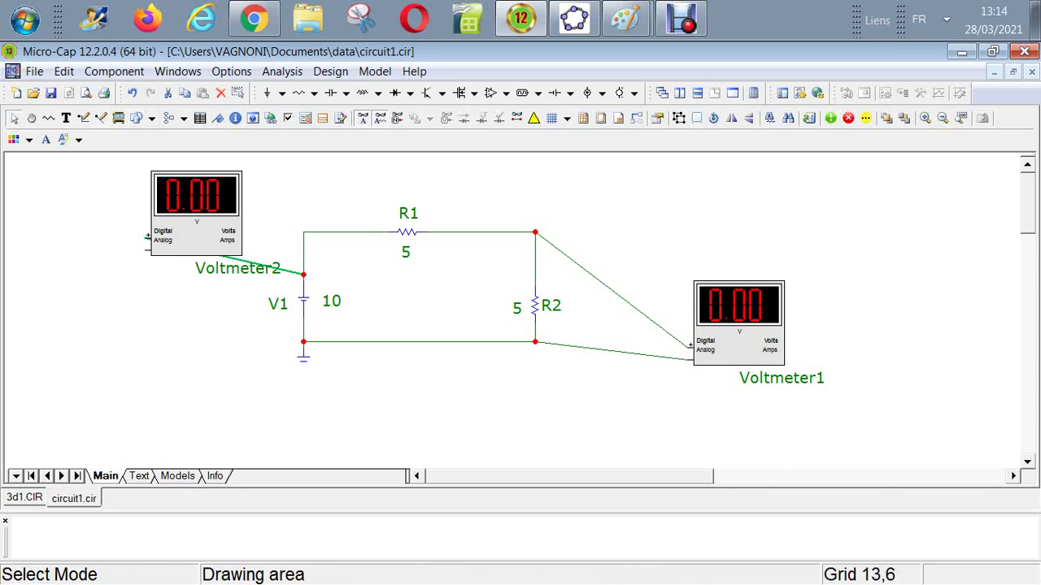
pyautogui.moveTo(199, 189); pyautogui.dragTo(248, 171)
pyautogui.click(244, 196)
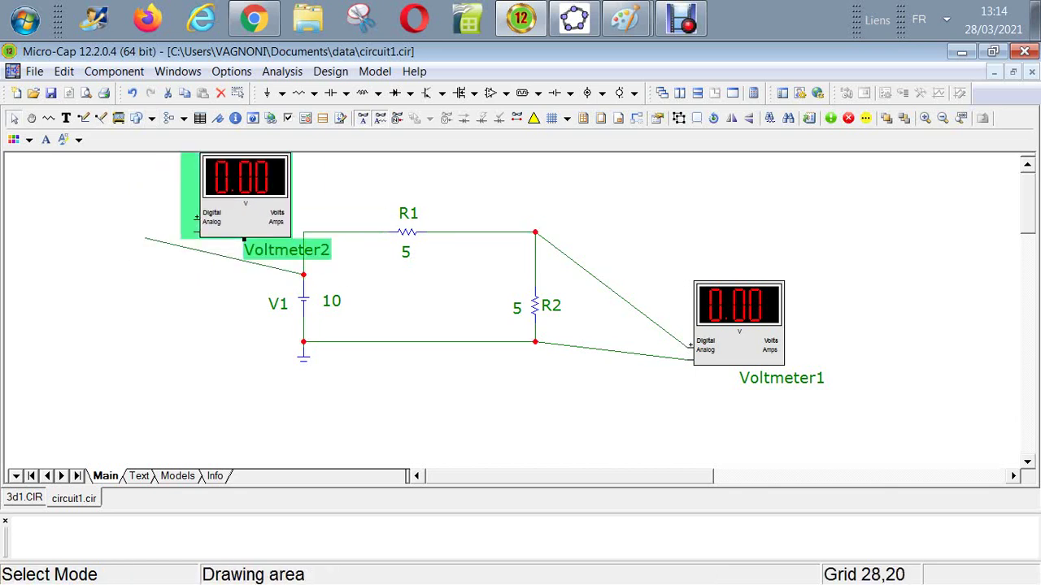
pyautogui.click(243, 260)
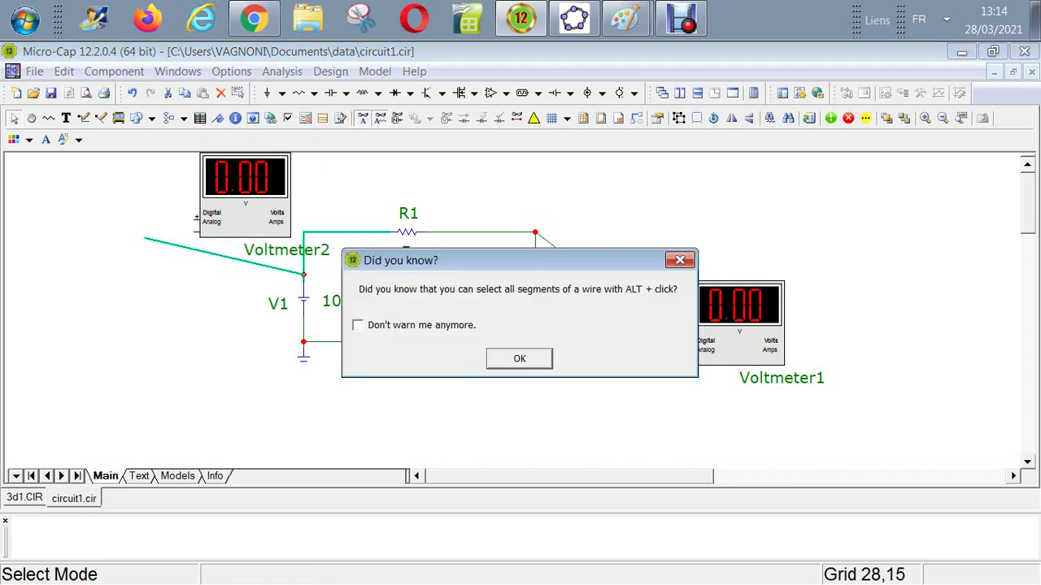
pyautogui.click(520, 359)
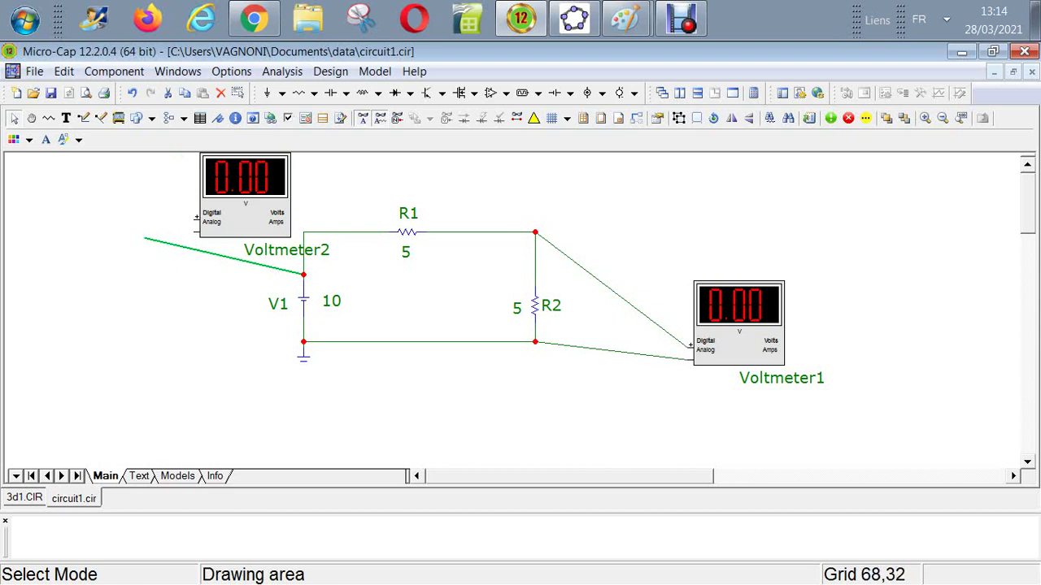
pyautogui.press('Delete')
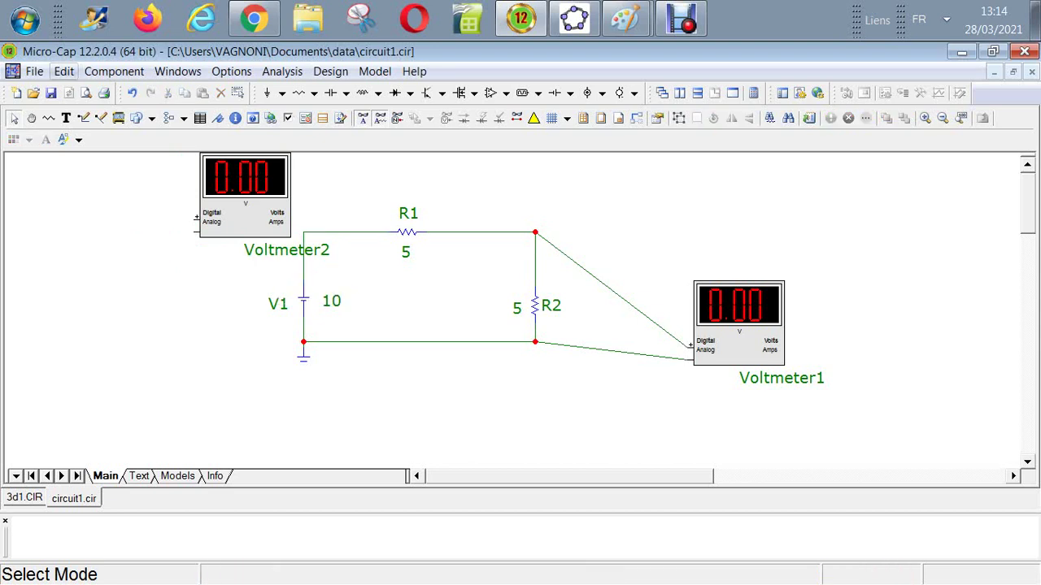
# Step: Draw a diagonal wire from V1's upper wire to Voltmeter2's positive terminal
pyautogui.click(64, 71)
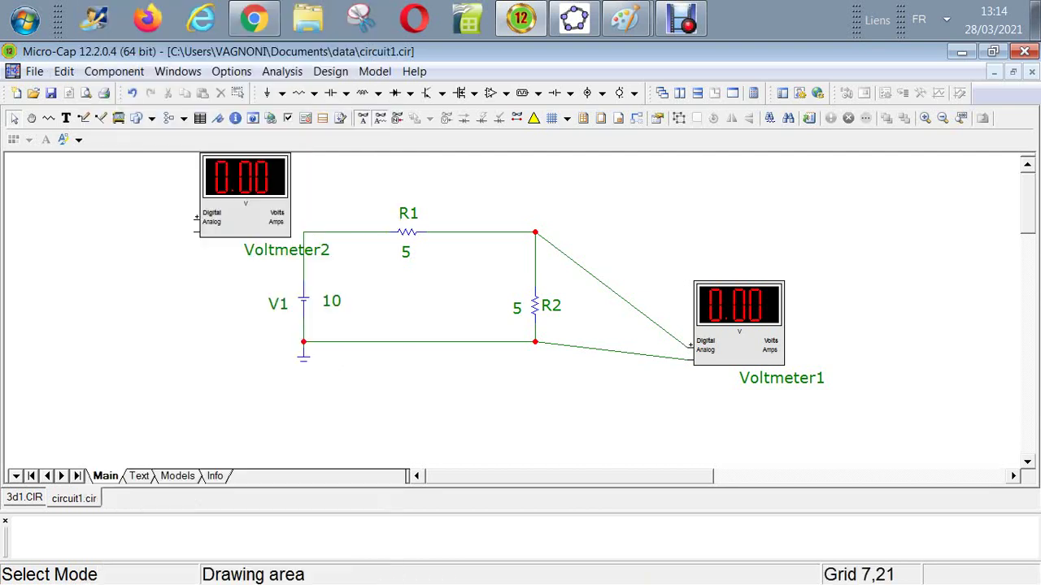
pyautogui.press('Escape')
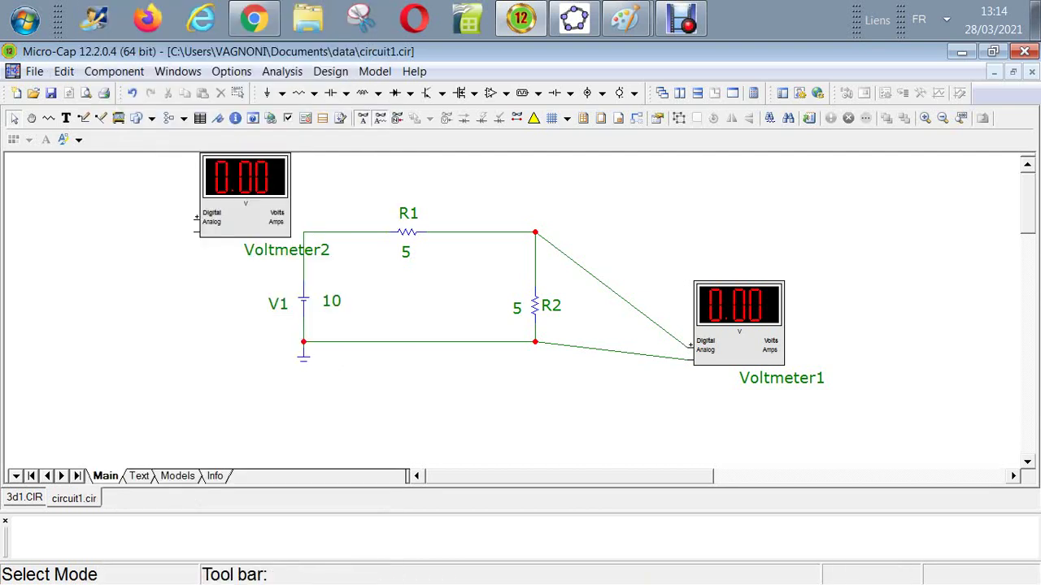
pyautogui.click(101, 117)
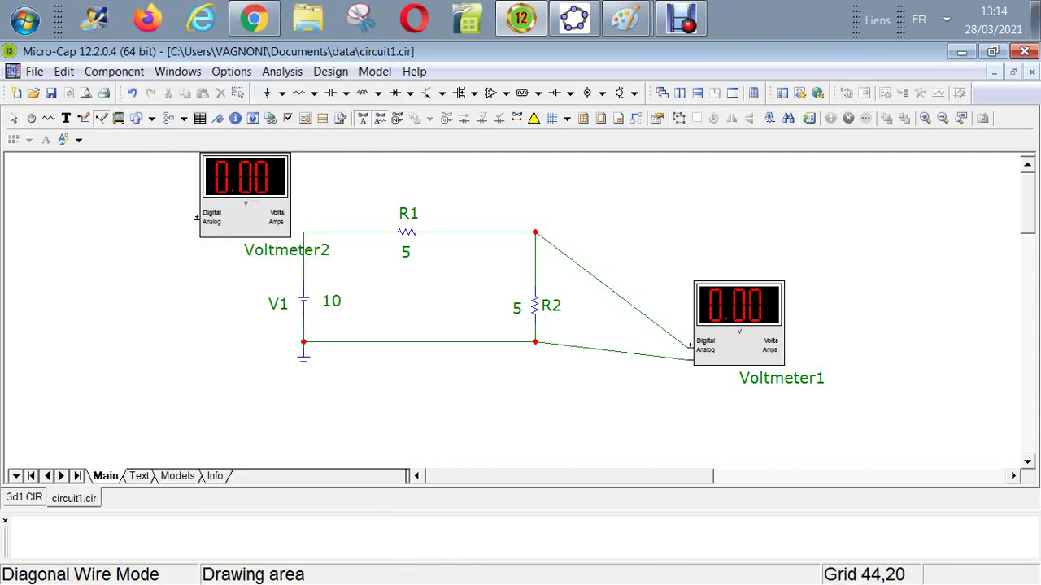
pyautogui.moveTo(303, 276)
pyautogui.mouseDown()
pyautogui.moveTo(239, 262)
pyautogui.moveTo(197, 218)
pyautogui.mouseUp()
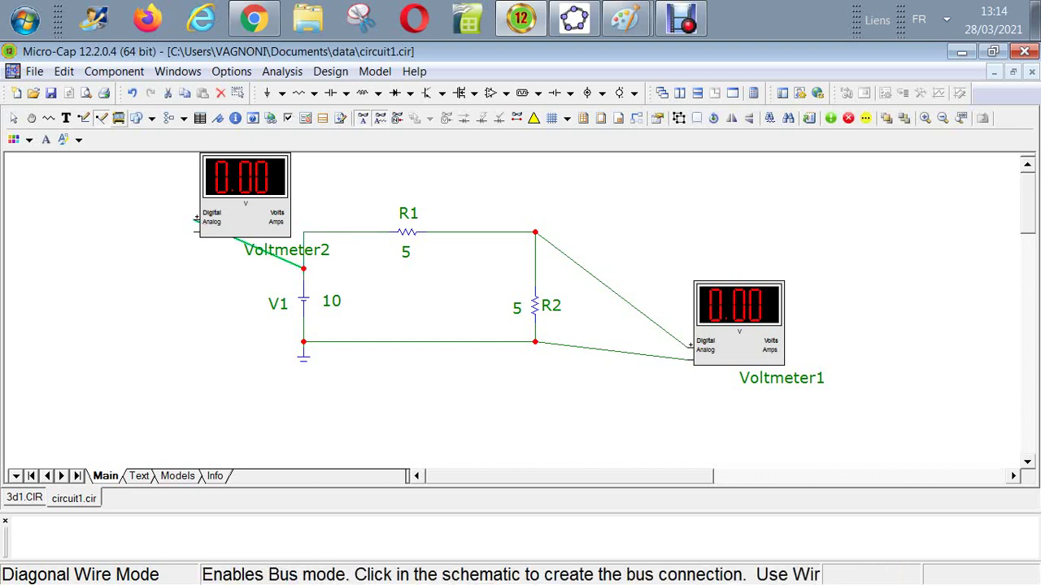
# Step: Move Voltmeter2 further away from V1, toward the far left of the schematic, and delete the diagonal wire left behind
pyautogui.hotkey('ctrl', 'e')
pyautogui.moveTo(244, 238); pyautogui.dragTo(188, 287)
pyautogui.moveTo(165, 298); pyautogui.dragTo(112, 219)
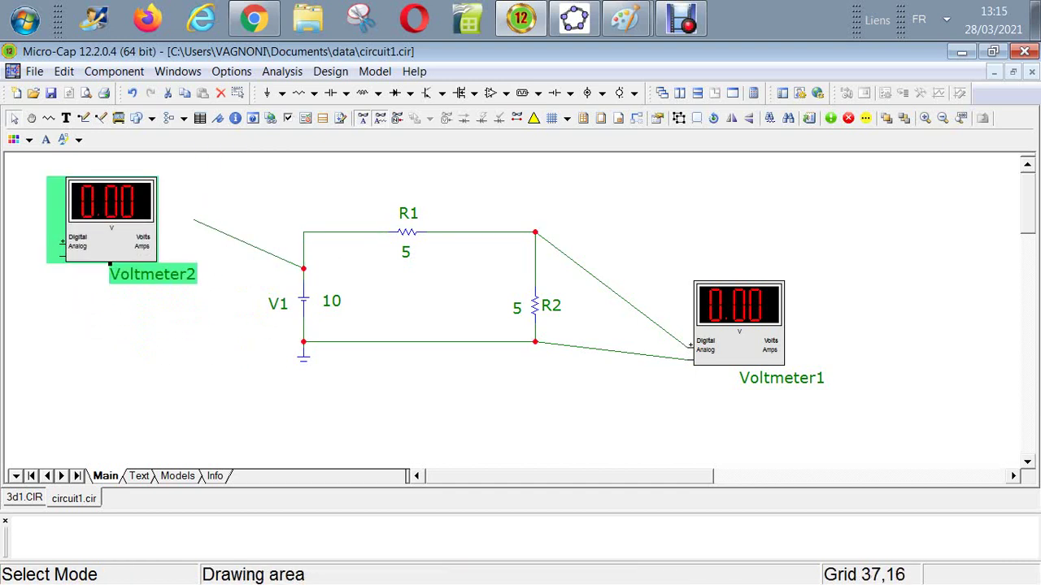
pyautogui.click(244, 242)
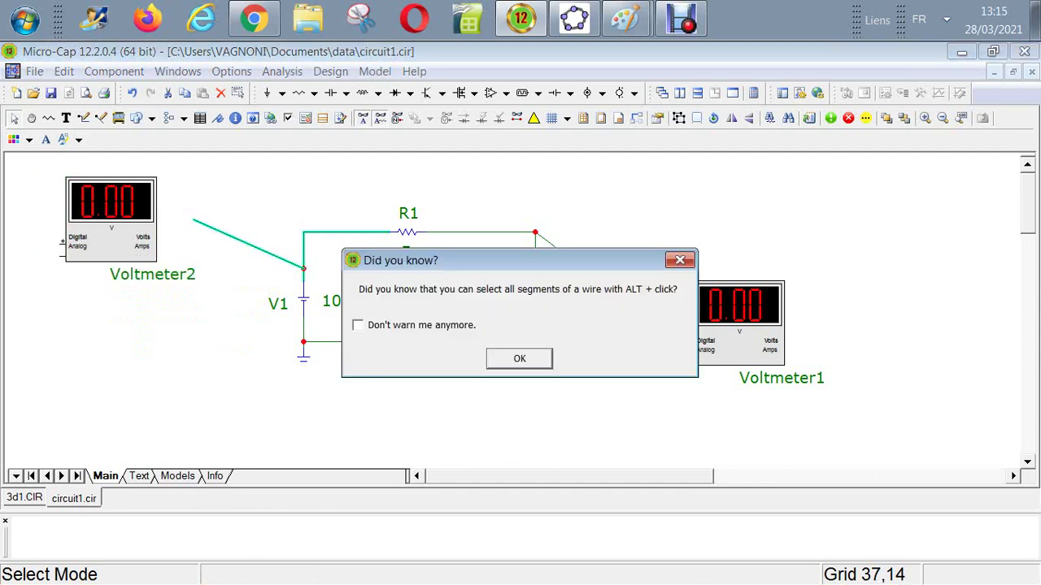
pyautogui.click(520, 358)
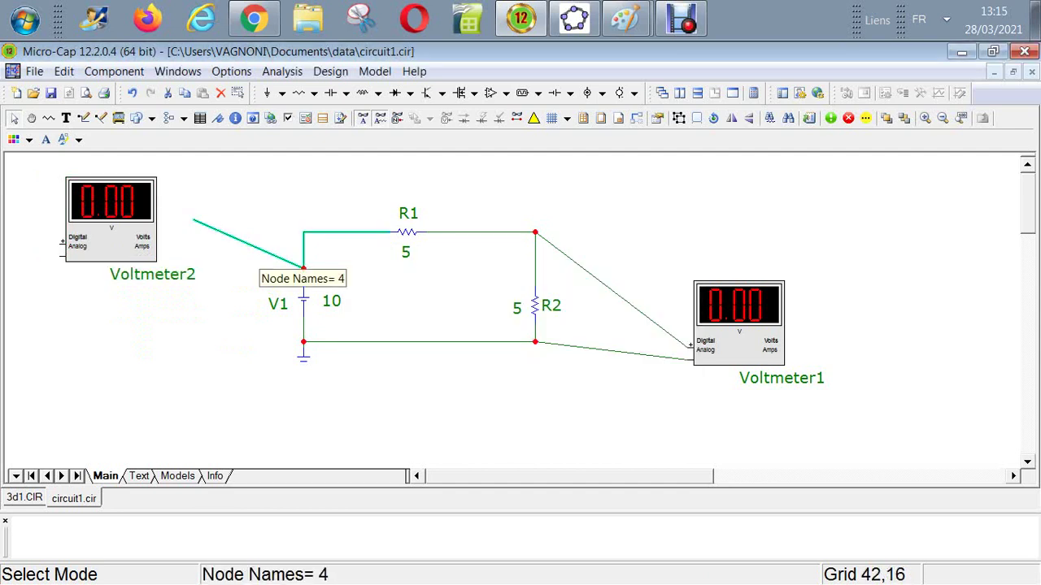
pyautogui.press('Delete')
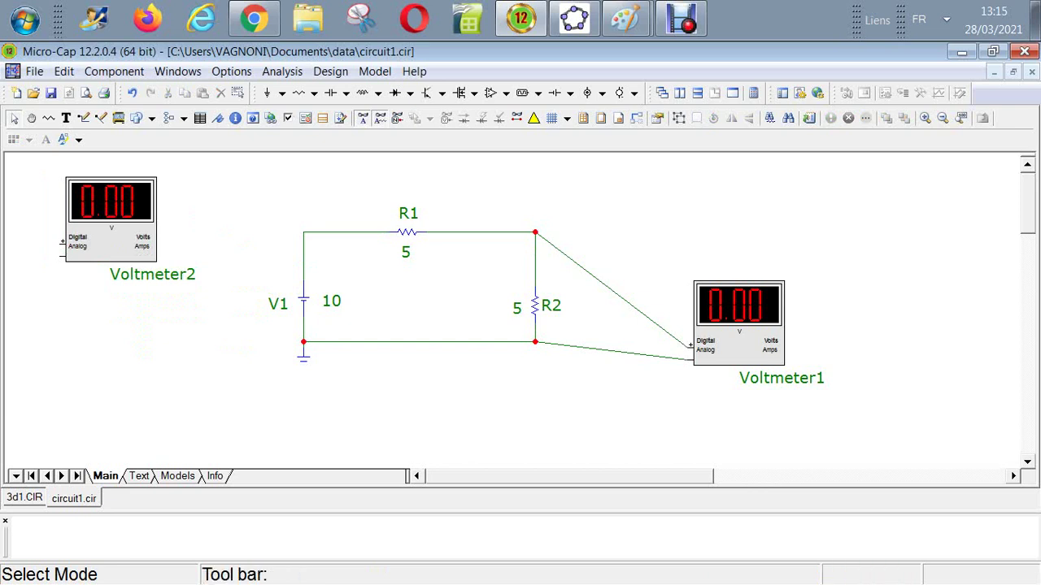
# Step: Draw a straight horizontal wire from Voltmeter2's positive terminal to V1's upper wire
pyautogui.click(101, 118)
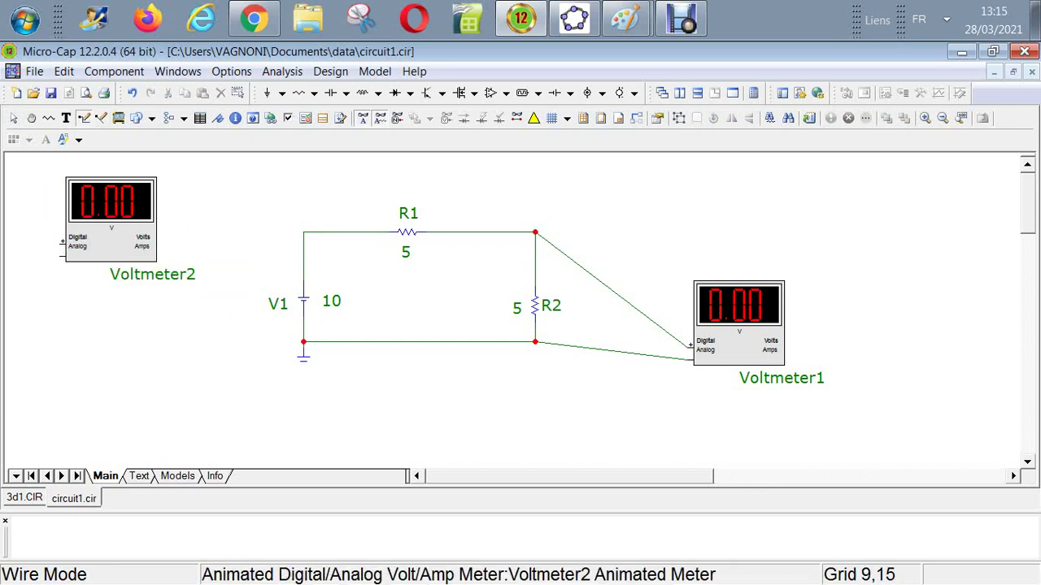
pyautogui.moveTo(61, 243); pyautogui.dragTo(303, 244)
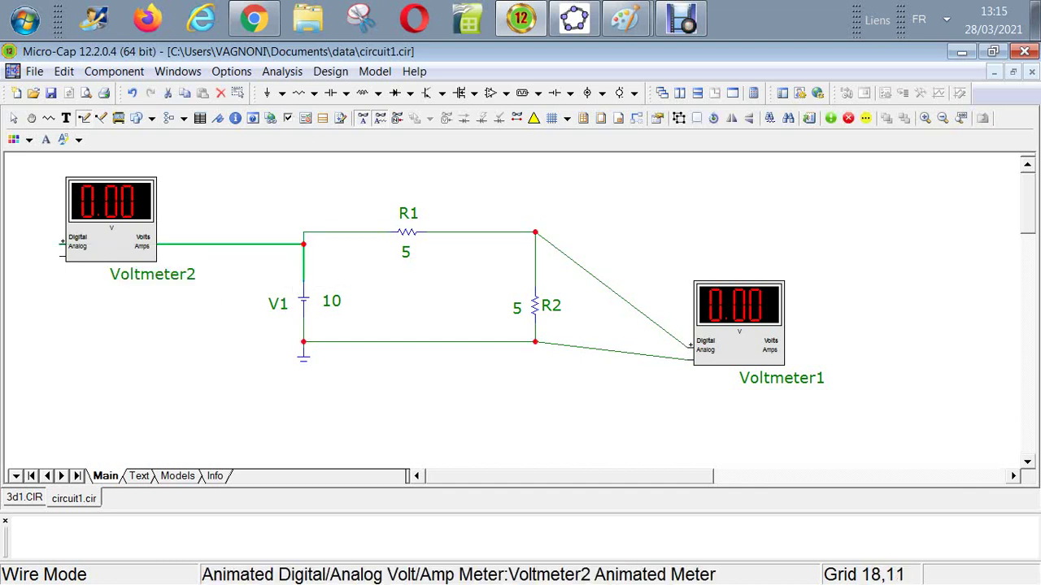
pyautogui.hotkey('ctrl', 'e')
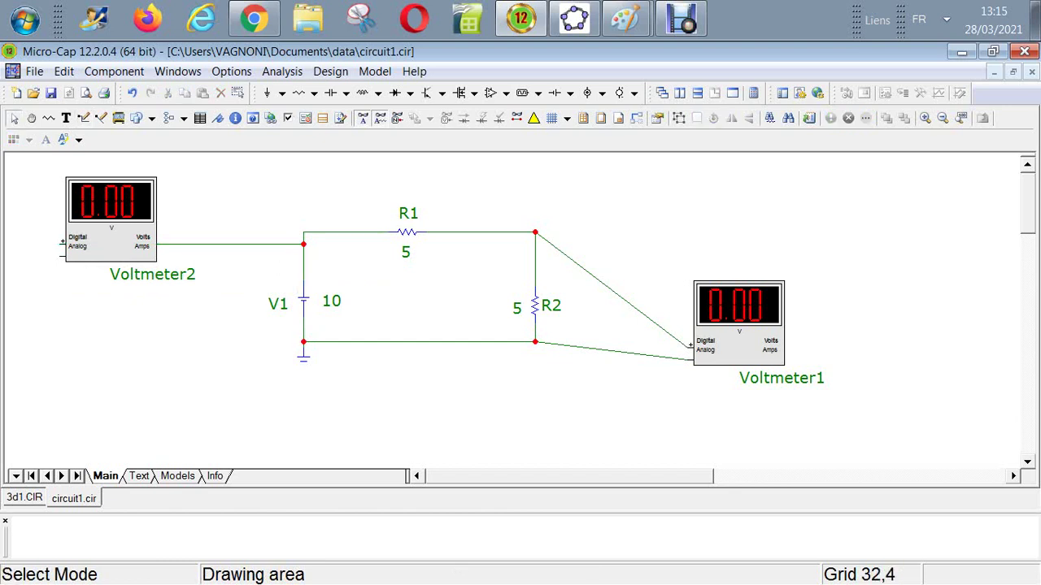
# Step: Move Voltmeter2 down beside V1 and delete the horizontal wire left behind
pyautogui.moveTo(110, 203); pyautogui.dragTo(154, 300)
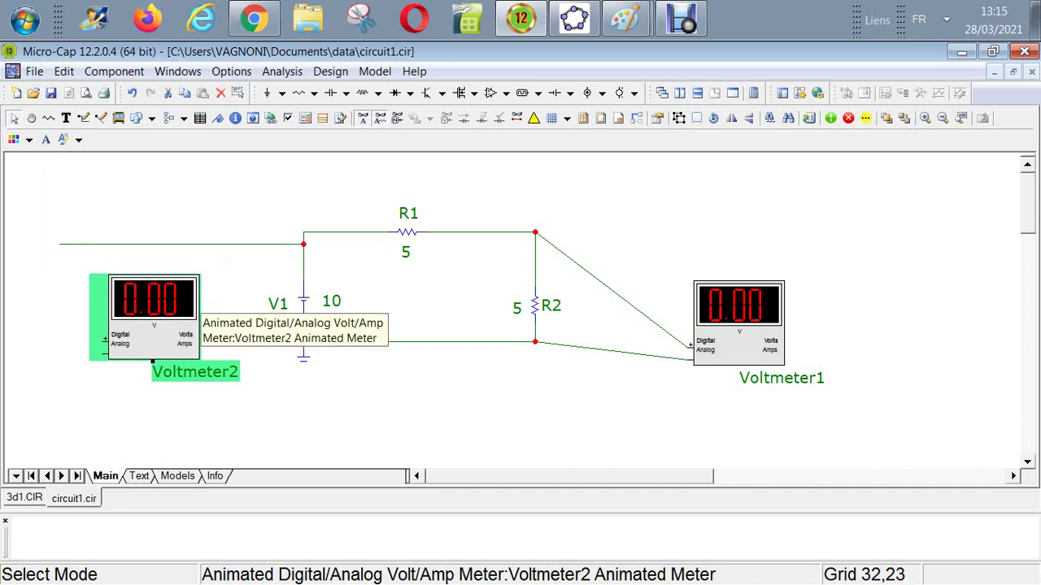
pyautogui.click(227, 244)
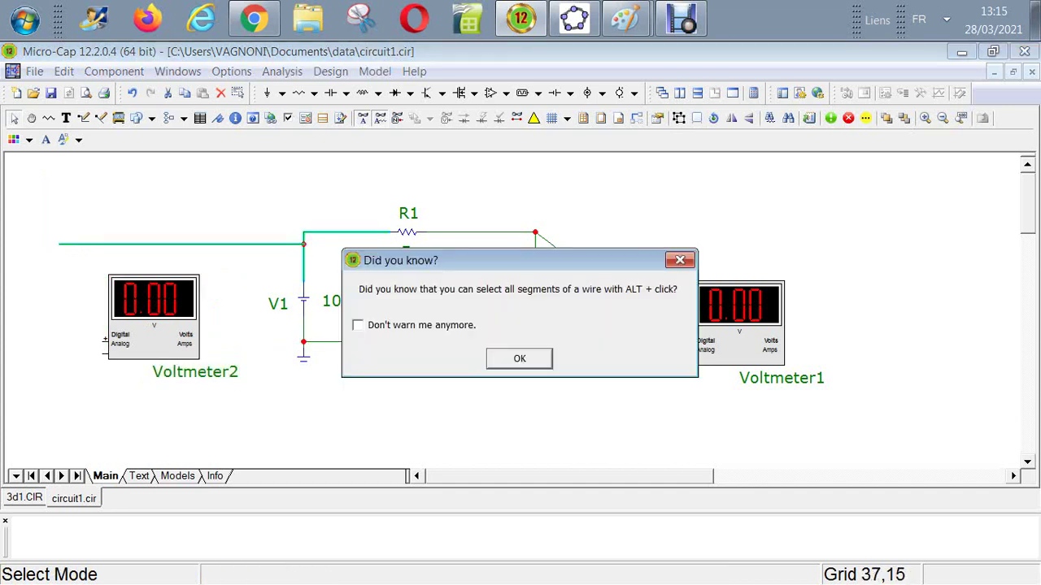
pyautogui.press('Return')
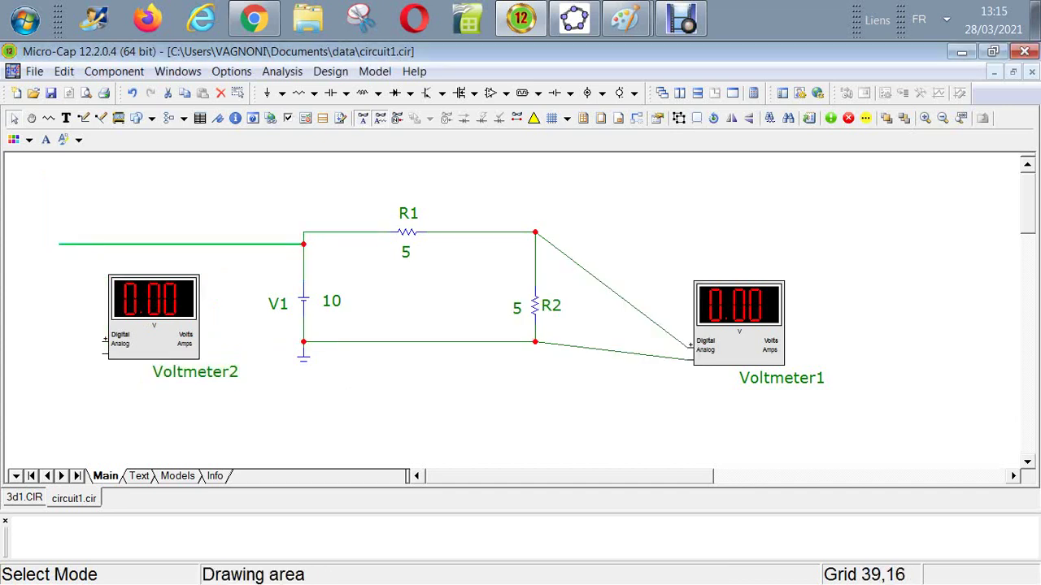
pyautogui.press('Delete')
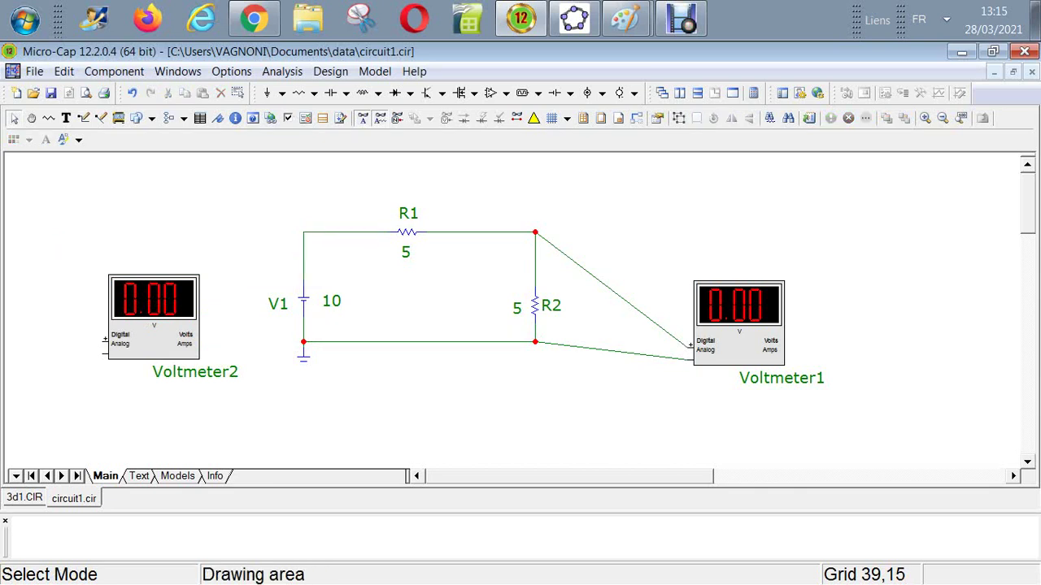
# Step: Draw a diagonal wire from Voltmeter2's positive terminal up to V1's upper wire
pyautogui.click(101, 118)
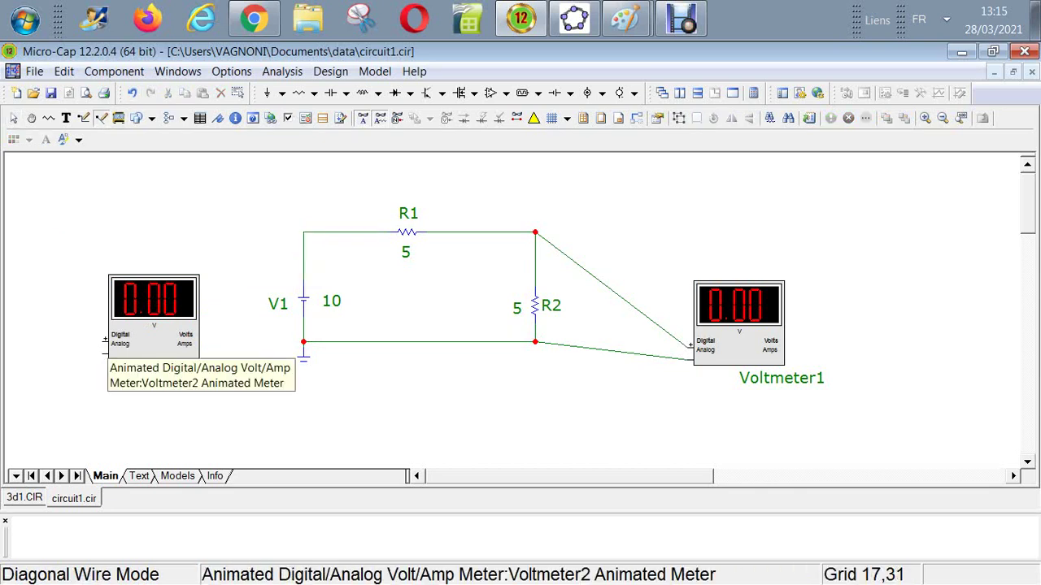
pyautogui.moveTo(104, 340); pyautogui.dragTo(303, 244)
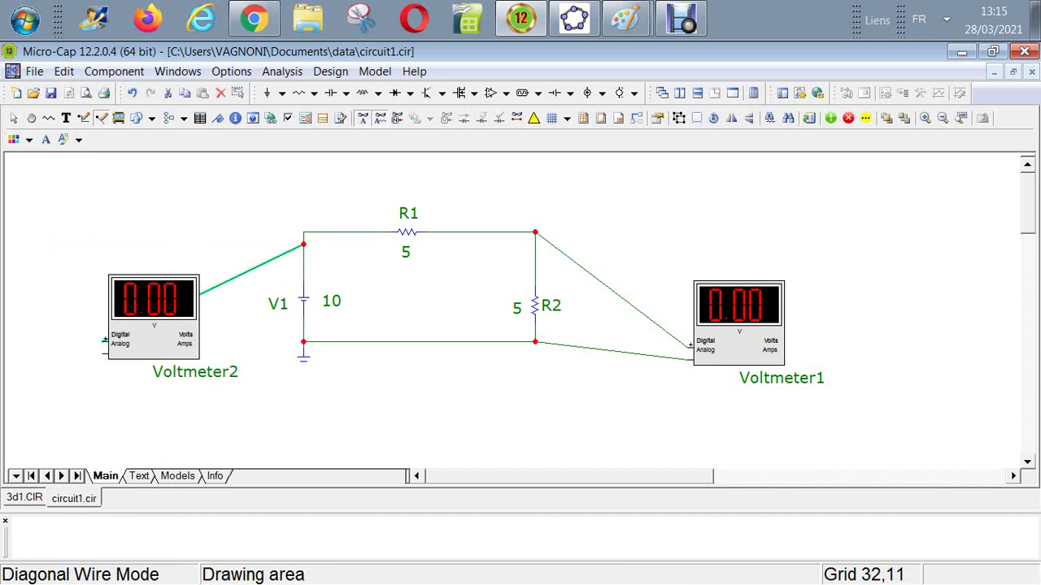
pyautogui.hotkey('ctrl', 'e')
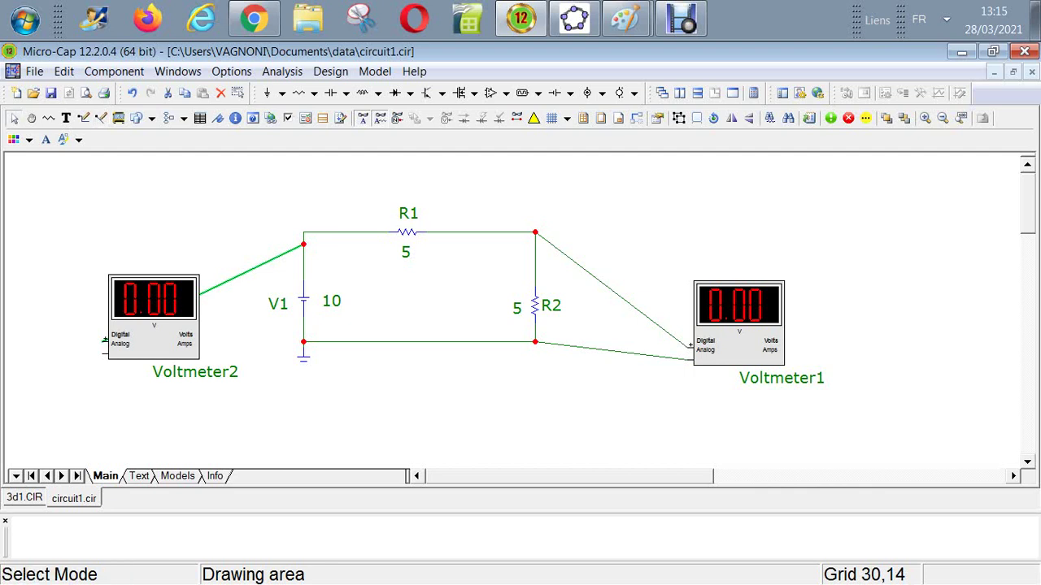
# Step: Move Voltmeter2 up so its positive terminal is level with V1's upper end, and delete the diagonal wire left behind
pyautogui.moveTo(252, 268); pyautogui.dragTo(199, 292)
pyautogui.moveTo(187, 268); pyautogui.dragTo(182, 206)
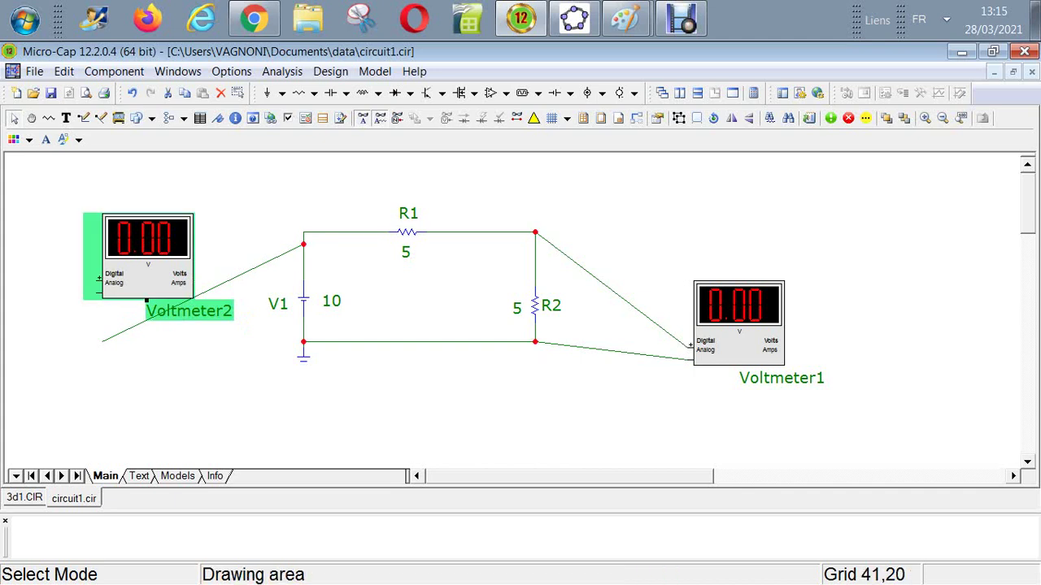
pyautogui.click(298, 285)
pyautogui.click(302, 281)
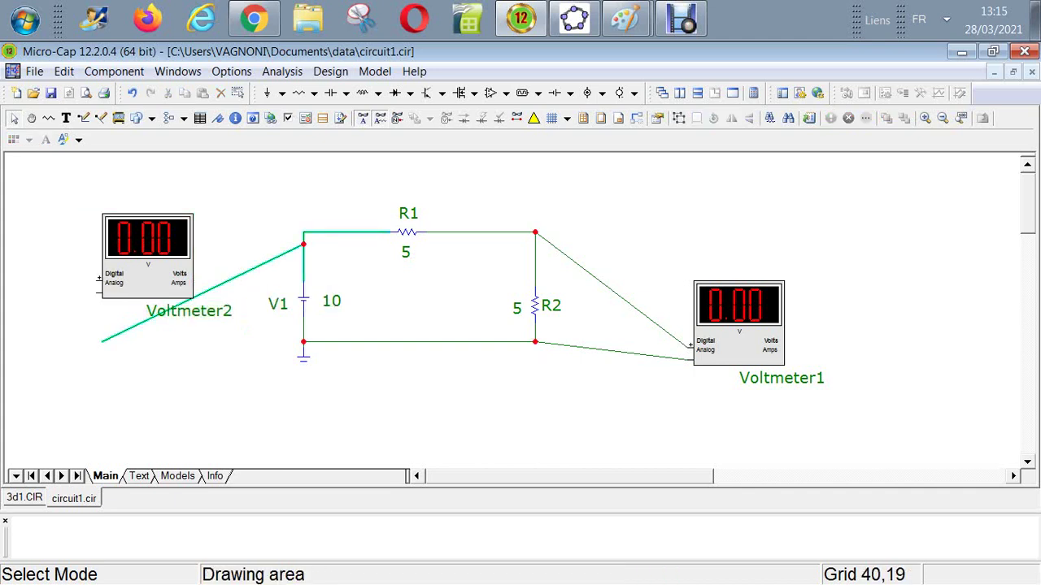
pyautogui.click(520, 358)
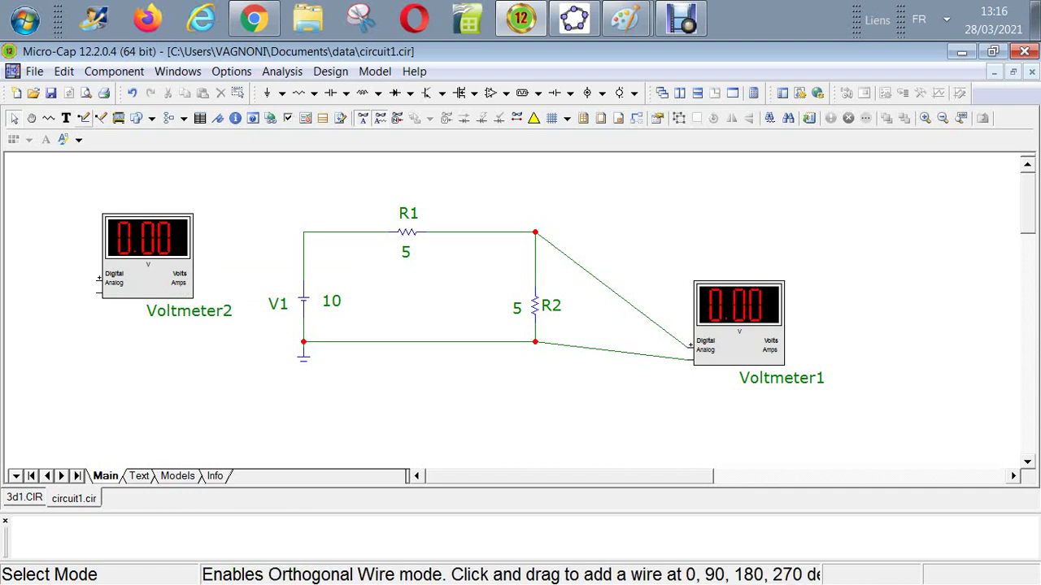
# Step: Draw a horizontal wire from Voltmeter2's positive terminal to V1's upper end
pyautogui.click(84, 118)
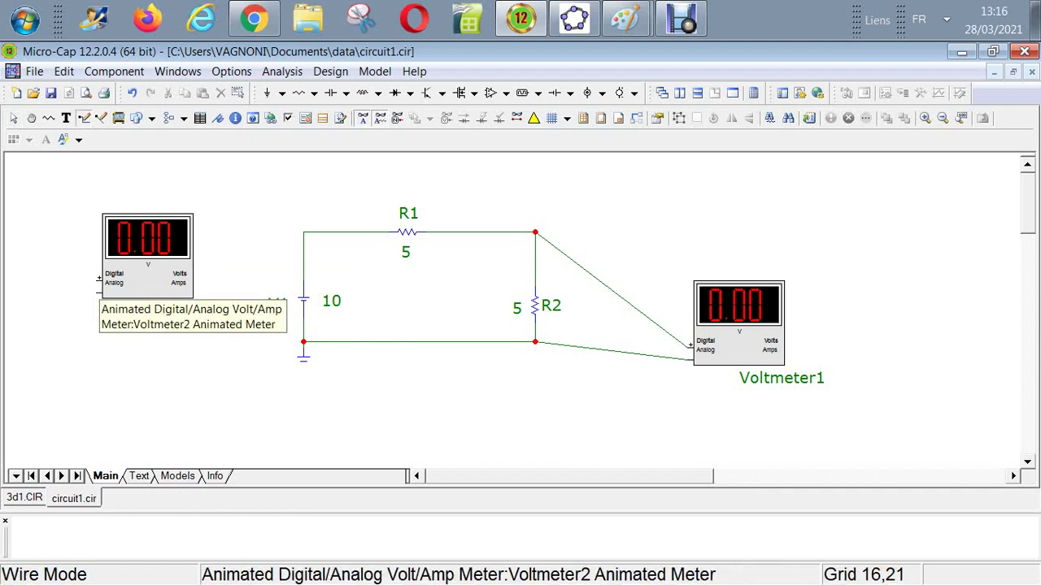
pyautogui.moveTo(98, 281)
pyautogui.mouseDown()
pyautogui.moveTo(91, 341)
pyautogui.moveTo(120, 348)
pyautogui.moveTo(273, 281)
pyautogui.moveTo(303, 281)
pyautogui.mouseUp()
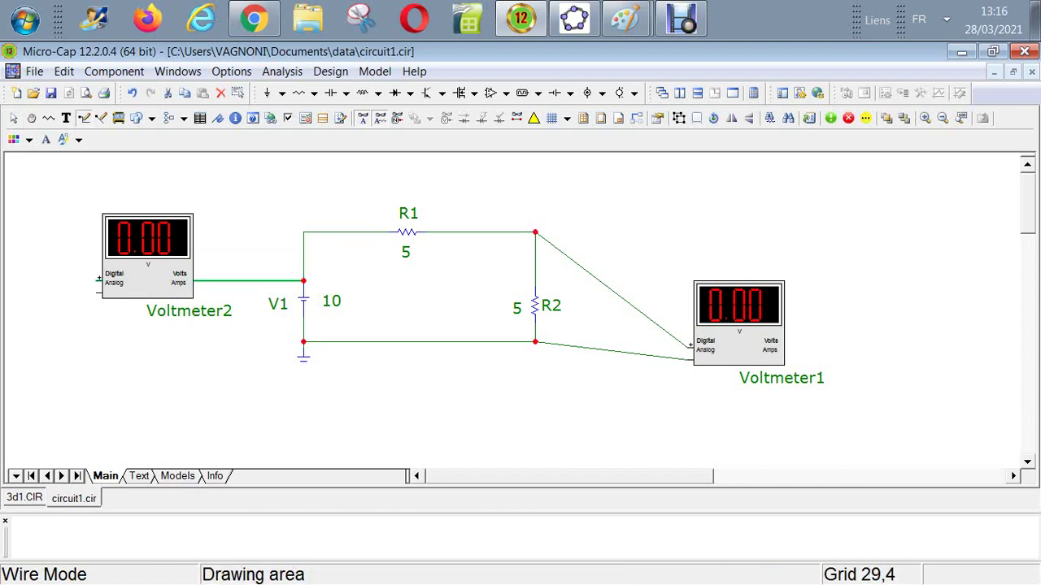
pyautogui.hotkey('ctrl', 'e')
# Step: Shift the divider circuit and Voltmeter1 down and right, and place Voltmeter2 directly above the circuit's upper-left corner
pyautogui.moveTo(156, 231); pyautogui.dragTo(180, 182)
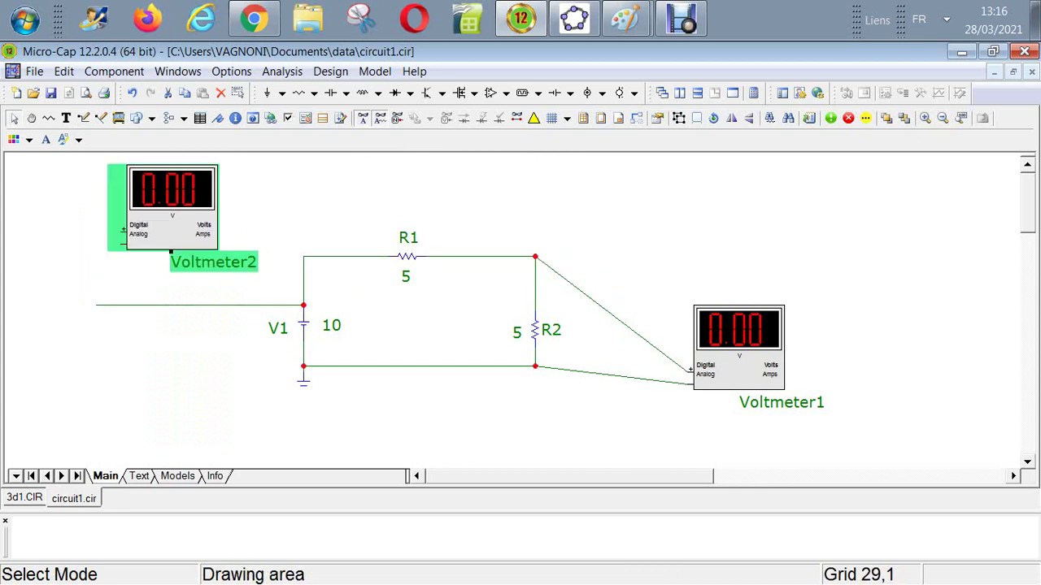
pyautogui.moveTo(284, 214); pyautogui.dragTo(827, 439)
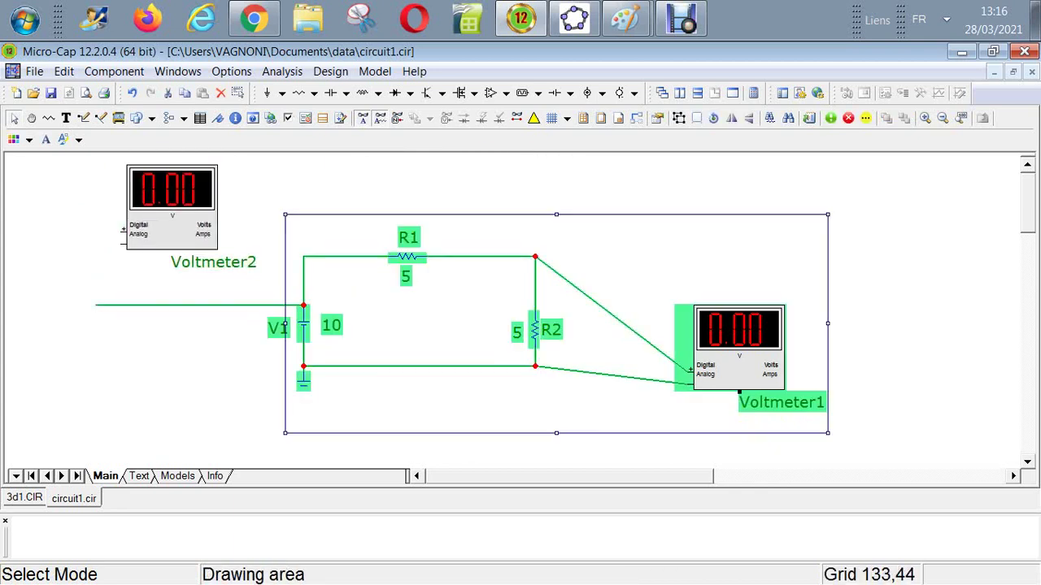
pyautogui.moveTo(614, 316); pyautogui.dragTo(657, 333)
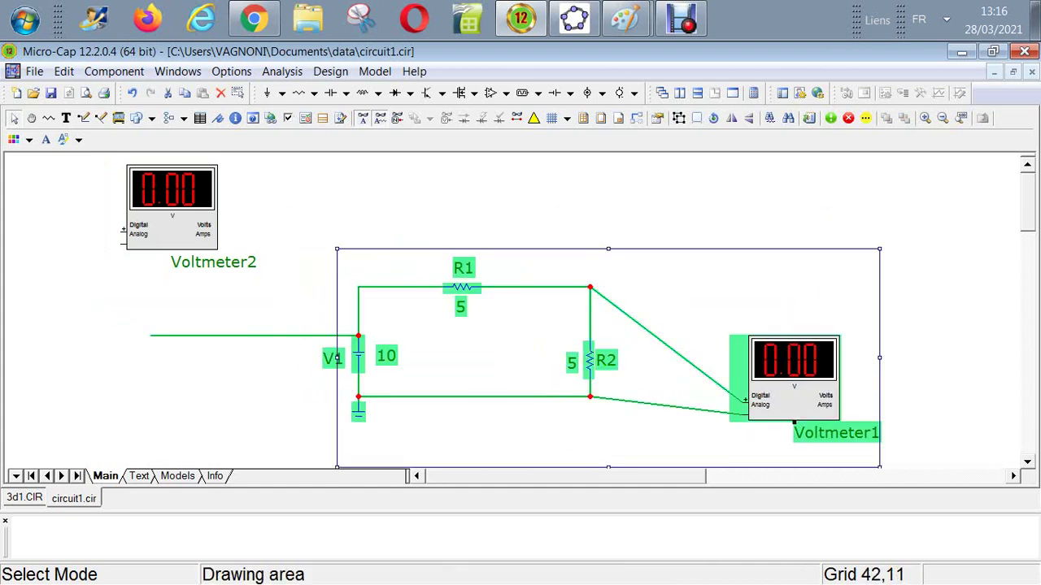
pyautogui.click(259, 220)
pyautogui.moveTo(203, 214); pyautogui.dragTo(422, 214)
pyautogui.click(555, 201)
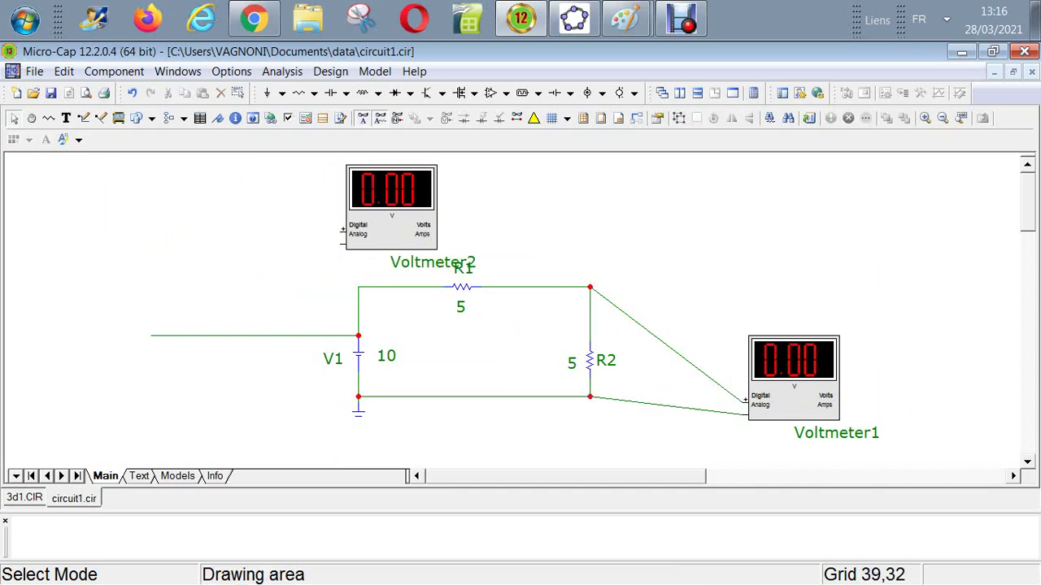
# Step: Delete the leftover horizontal wire attached to V1's upper end
pyautogui.click(244, 335)
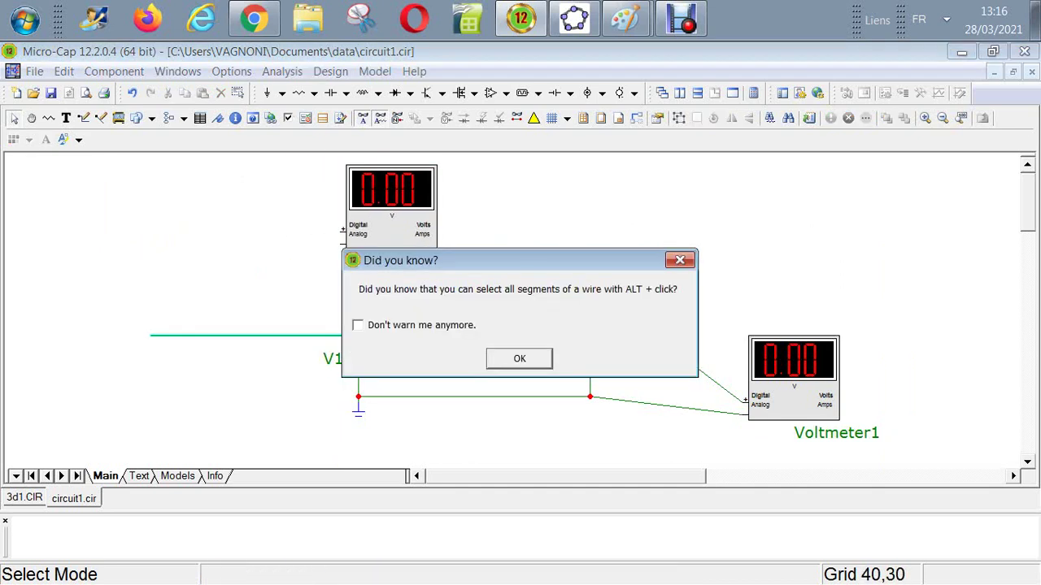
pyautogui.press('Return')
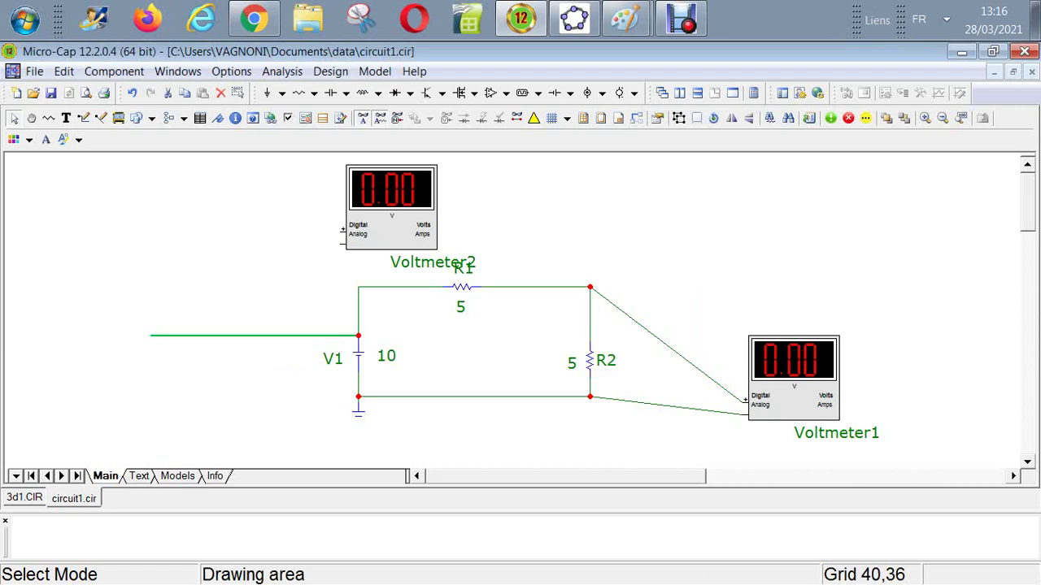
pyautogui.press('Escape')
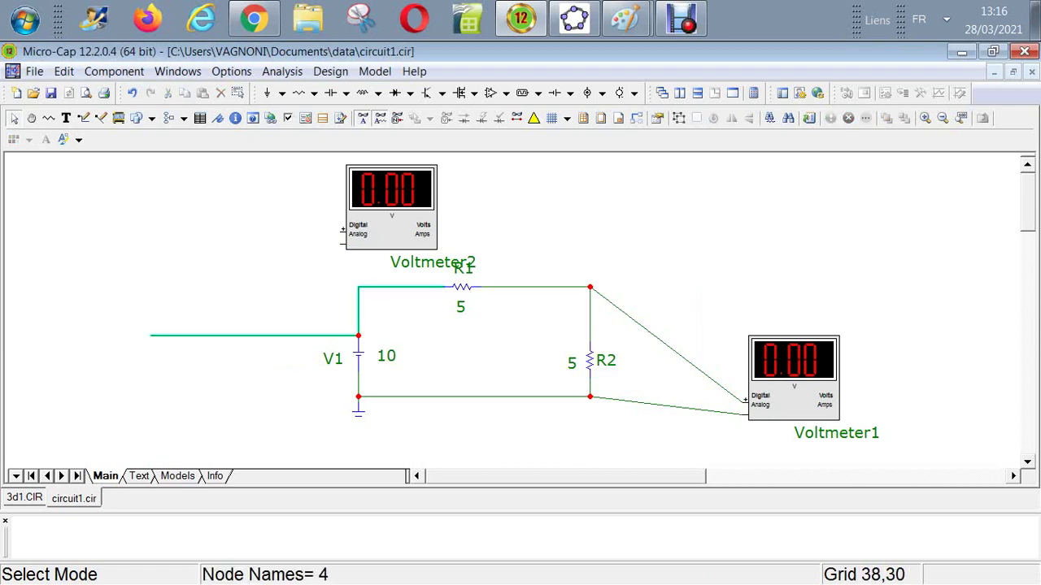
pyautogui.click(236, 335)
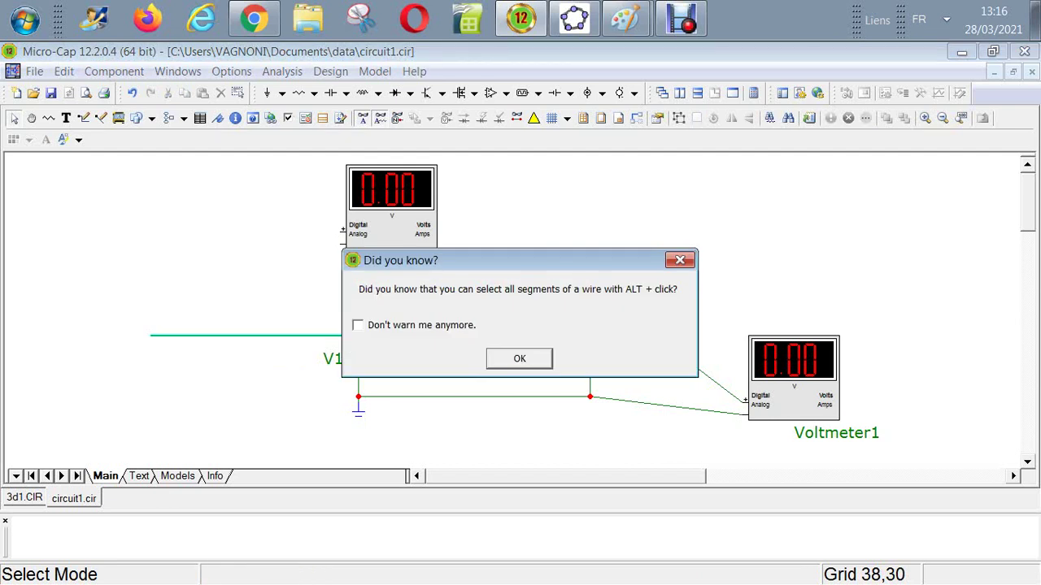
pyautogui.press('Return')
pyautogui.press('Delete')
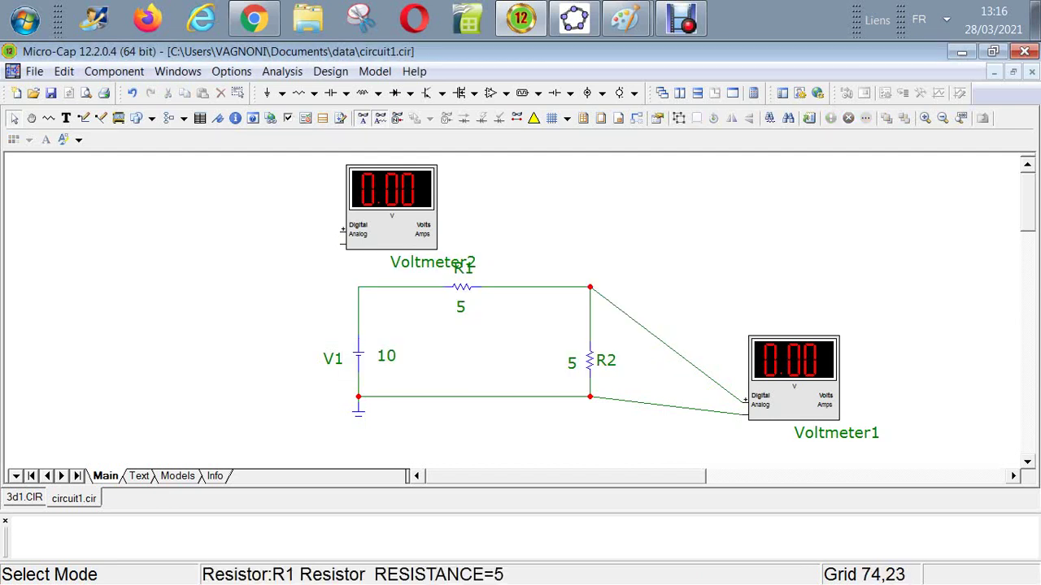
# Step: Draw an orthogonal wire from Voltmeter2's positive terminal to V1's upper wire
pyautogui.click(84, 118)
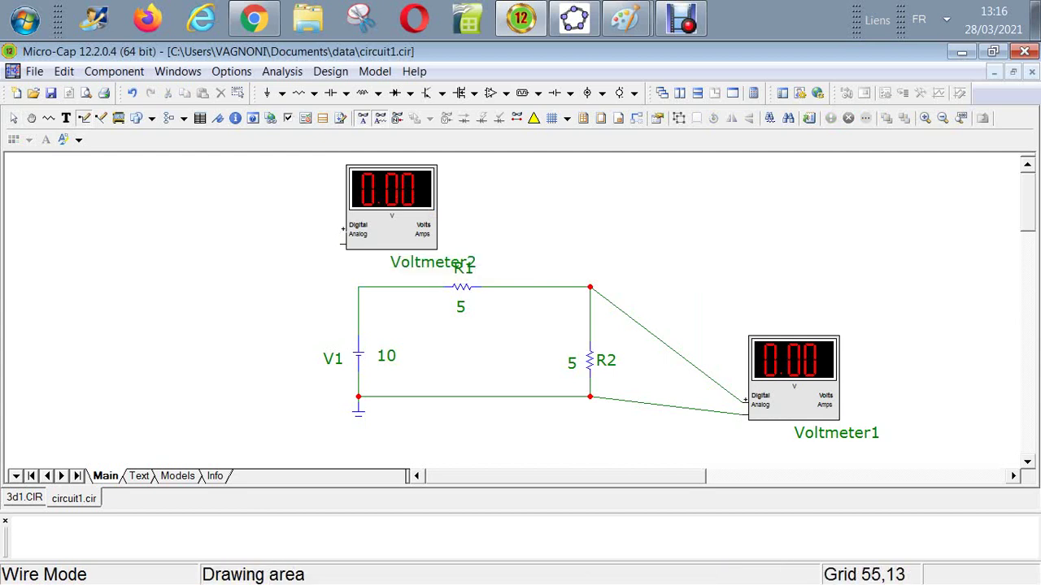
pyautogui.moveTo(342, 232)
pyautogui.mouseDown()
pyautogui.moveTo(297, 292)
pyautogui.moveTo(358, 325)
pyautogui.mouseUp()
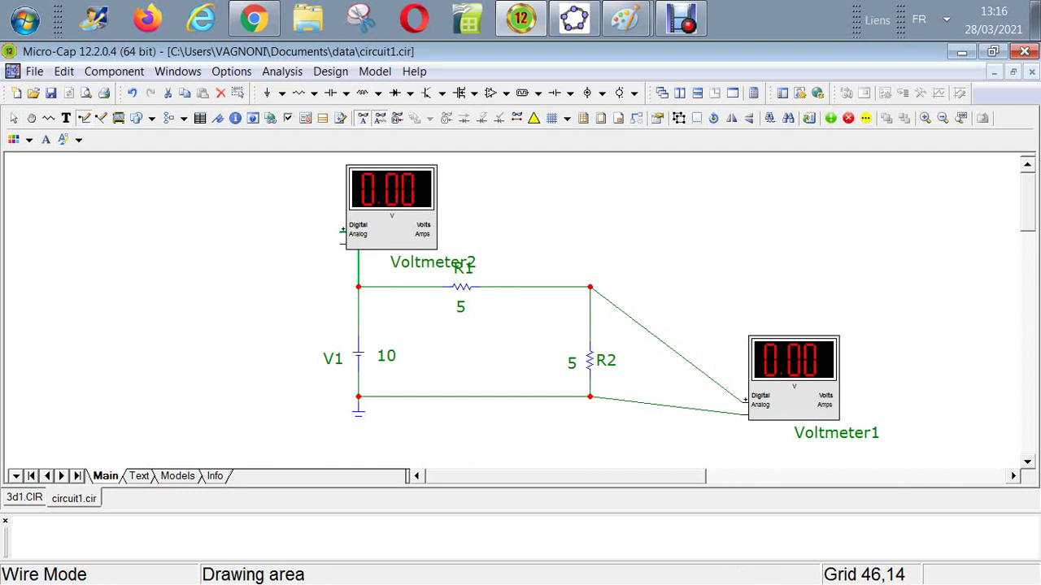
# Step: Run Dynamic DC with the default limits and draw a diagonal wire from V1's lower end to Voltmeter2's negative terminal
pyautogui.click(281, 72)
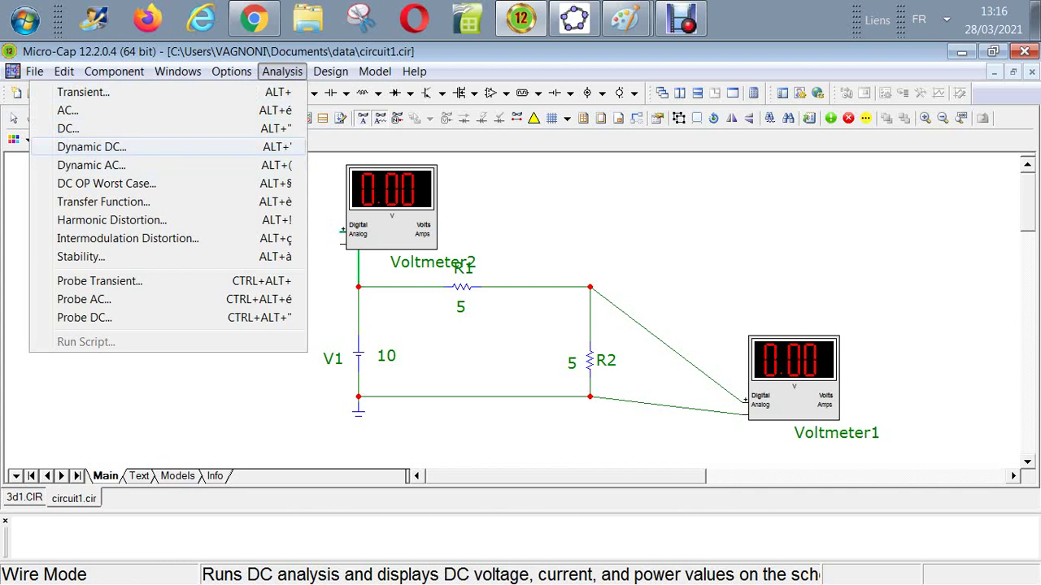
pyautogui.press('Return')
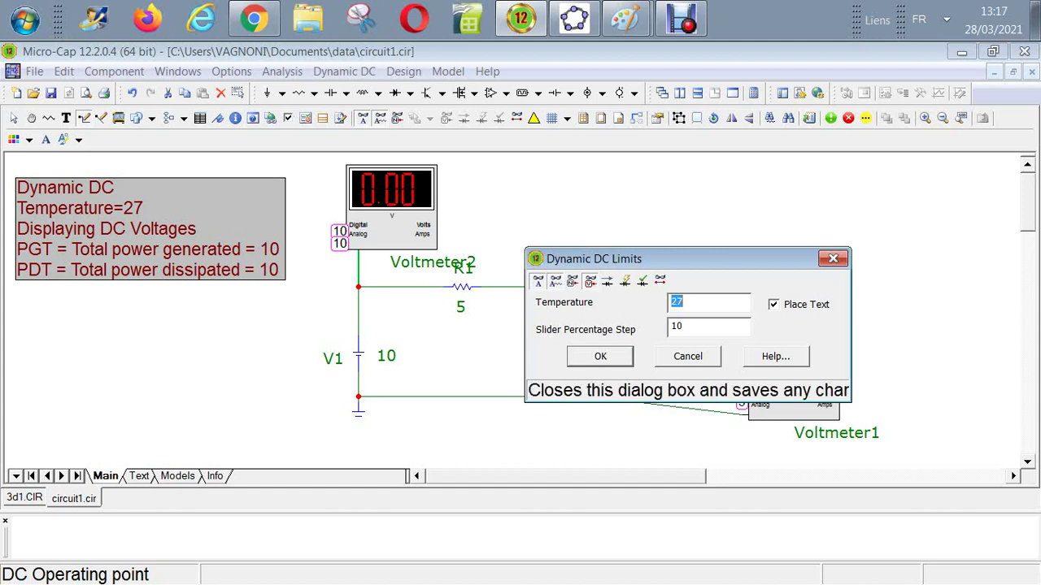
pyautogui.press('Return')
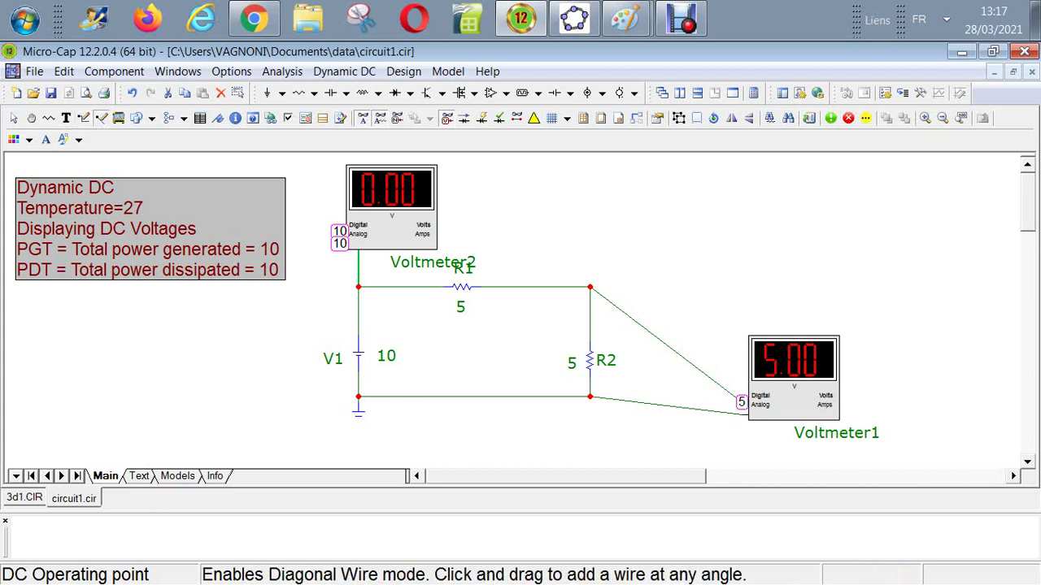
pyautogui.moveTo(359, 376); pyautogui.dragTo(339, 246)
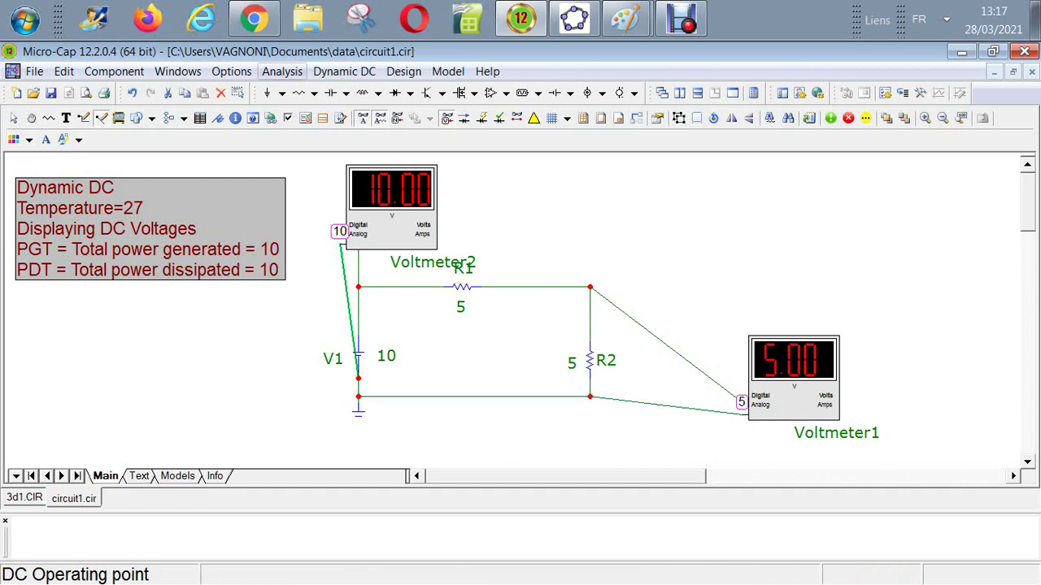
# Step: Run a transient analysis with a maximum run time of 1u, plotting v(1) and v(2) against T
pyautogui.click(281, 72)
pyautogui.click(89, 92)
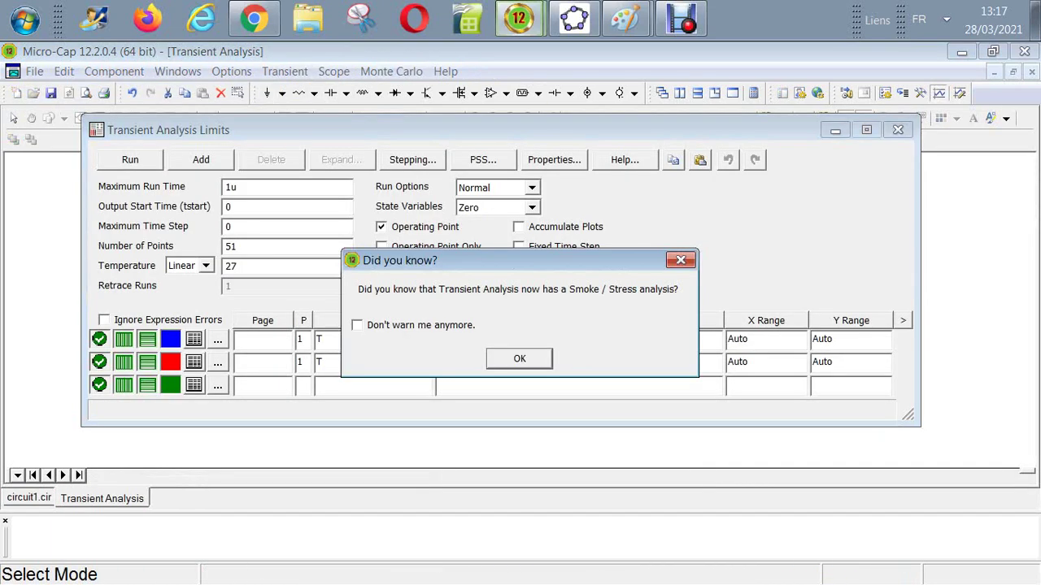
pyautogui.click(520, 358)
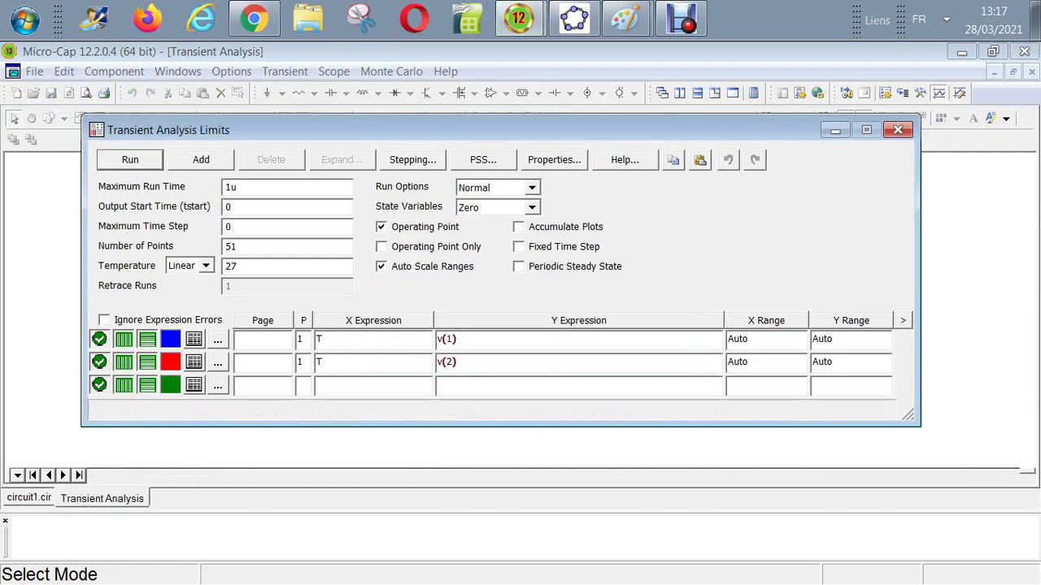
pyautogui.click(130, 160)
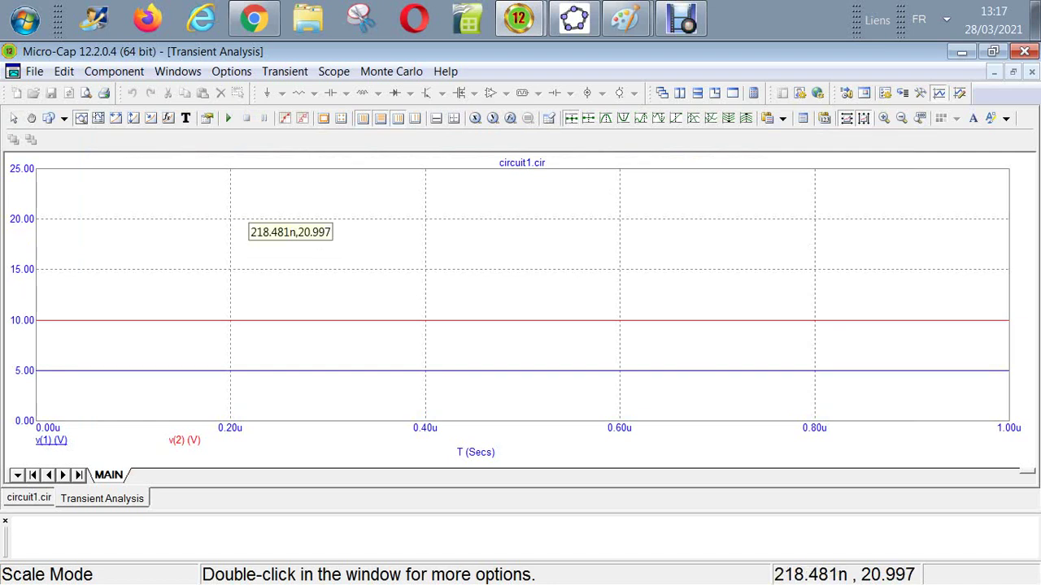
pyautogui.press('ctrl+KP_Add')
pyautogui.press('ctrl+KP_Add')
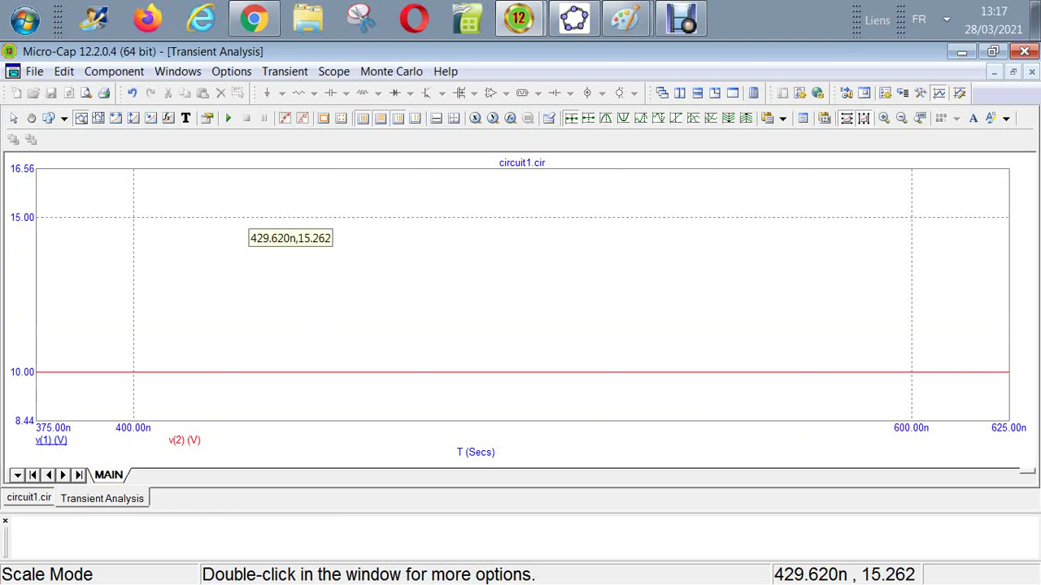
pyautogui.press('ctrl+KP_Subtract')
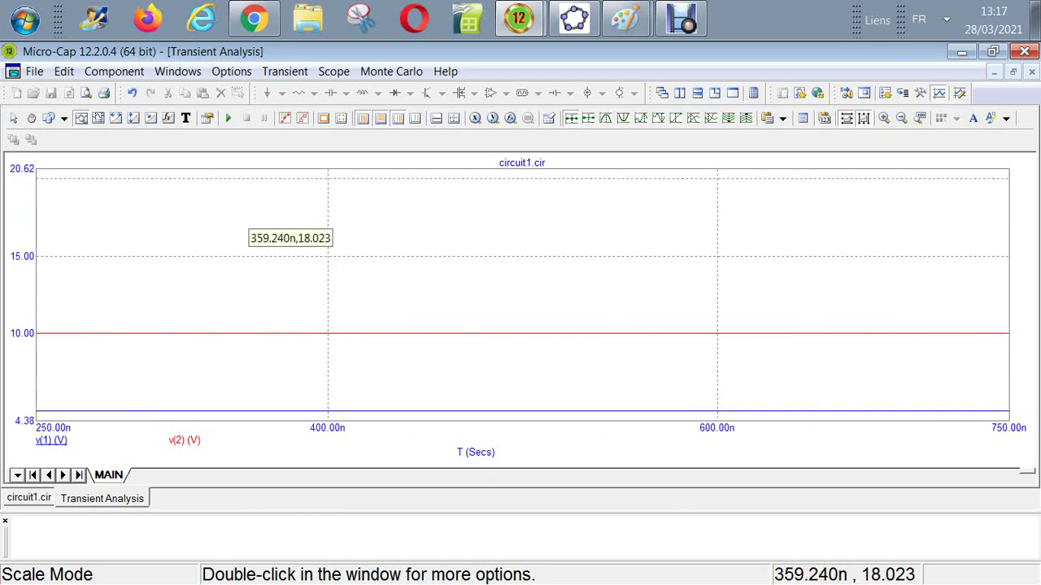